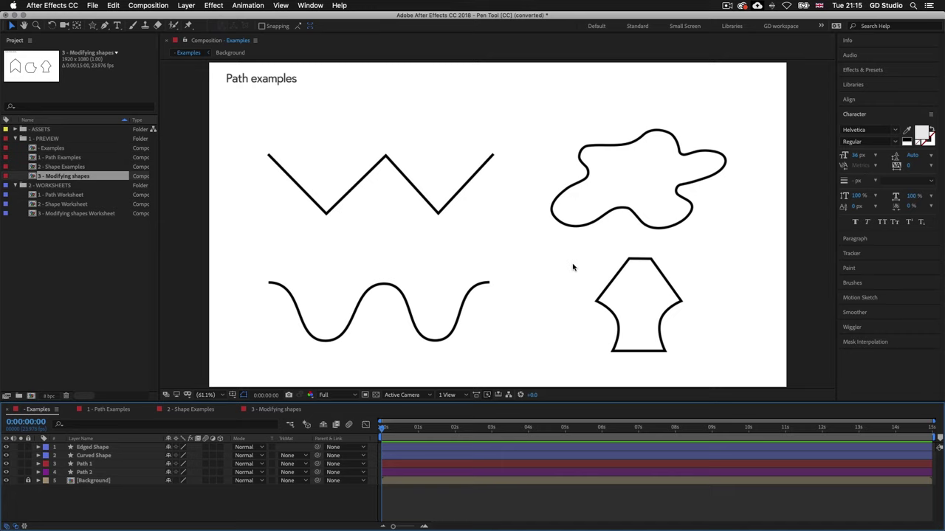
# Step: In Finder, browse to S2 - ESSENTIAL PRACTISE > 15 - Pen Tool and Paths > CC and select Pen Tool [CC].aep
pyautogui.press('super+Tab')
pyautogui.press('super+Tab')
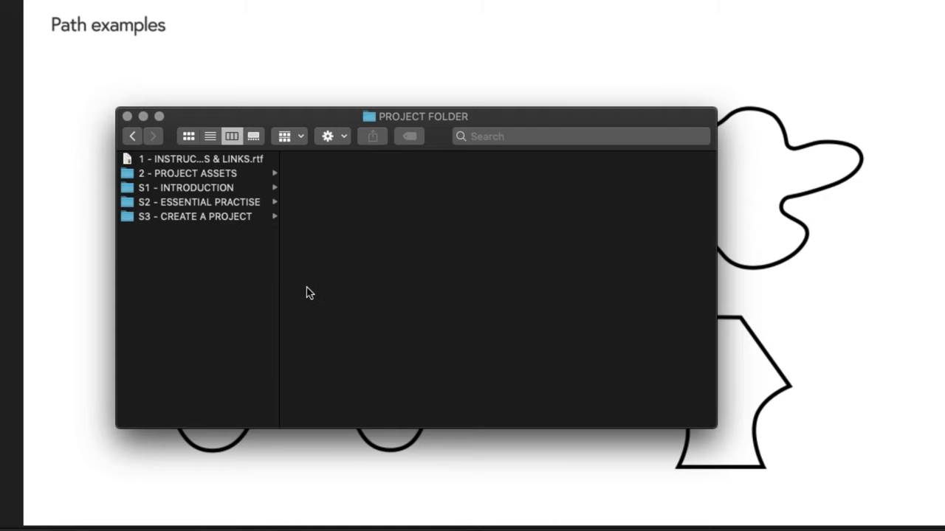
pyautogui.click(210, 203)
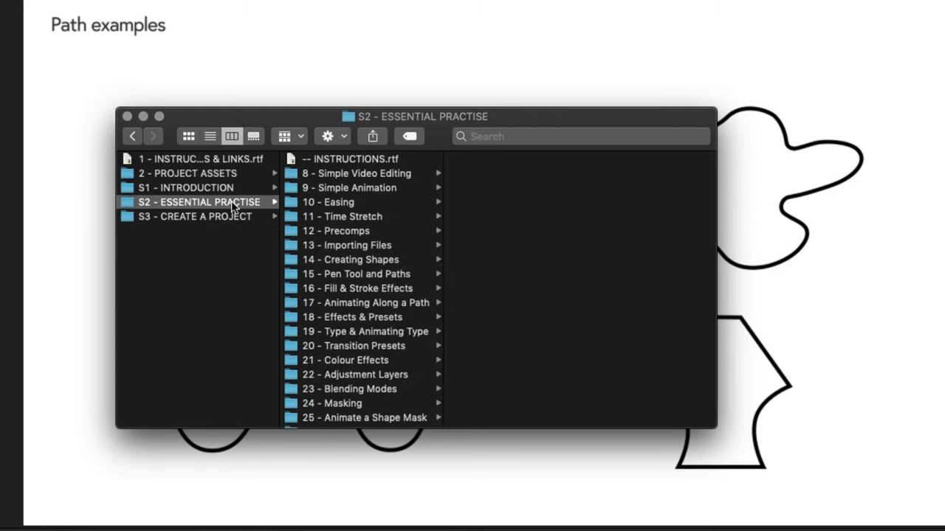
pyautogui.click(356, 274)
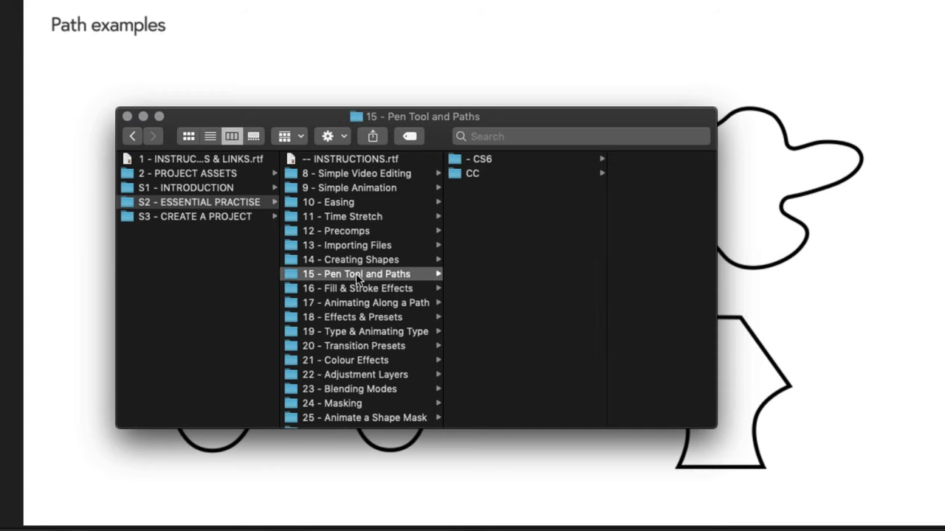
pyautogui.click(487, 177)
pyautogui.click(557, 161)
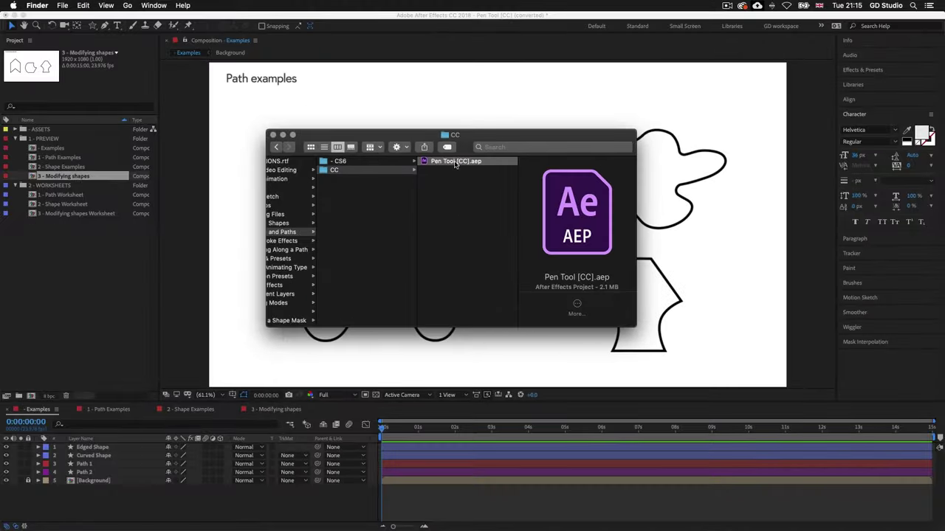
# Step: Close Finder, view the Pen tool variants, return to the Selection tool and select 1 - Path Examples
pyautogui.click(754, 180)
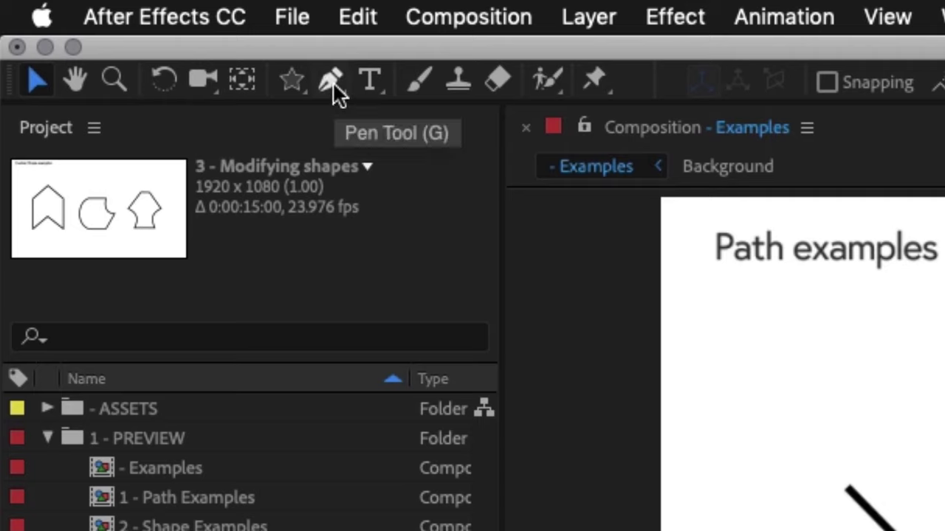
pyautogui.moveTo(334, 87); pyautogui.dragTo(473, 89)
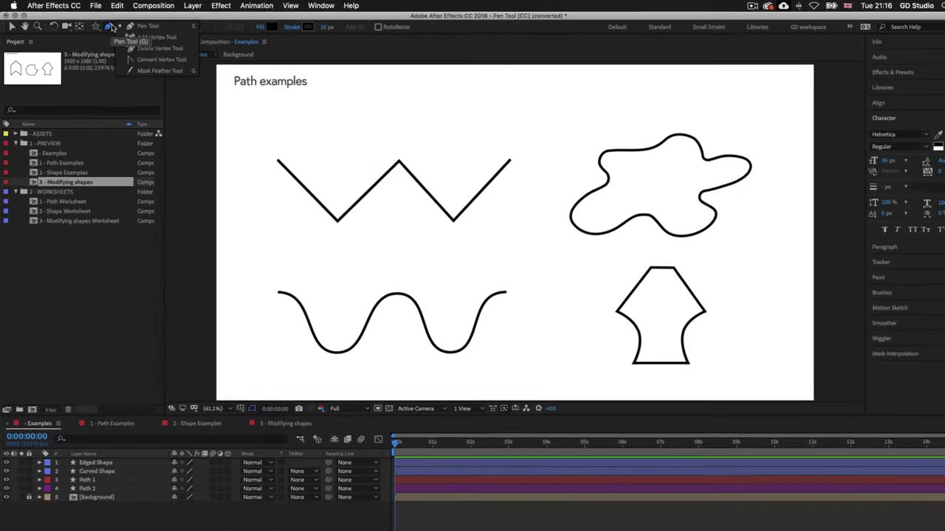
pyautogui.click(333, 81)
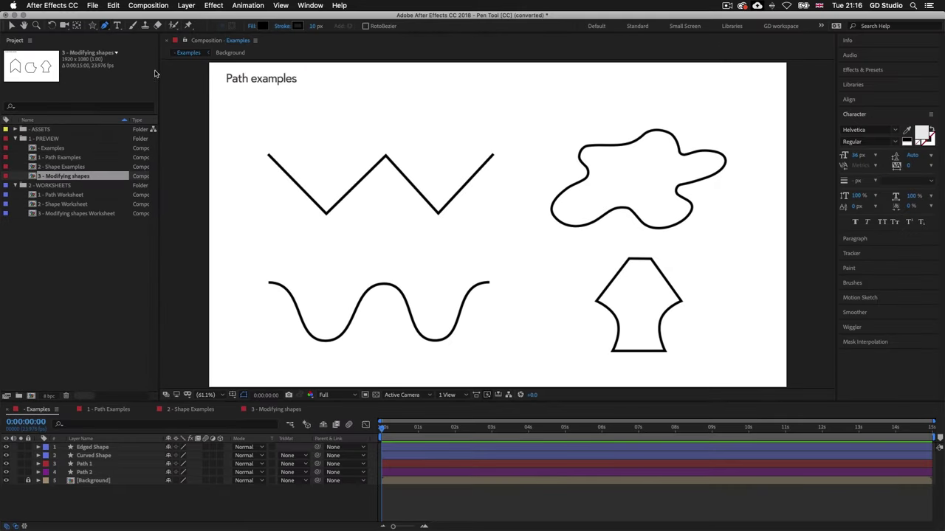
pyautogui.click(11, 26)
pyautogui.click(46, 158)
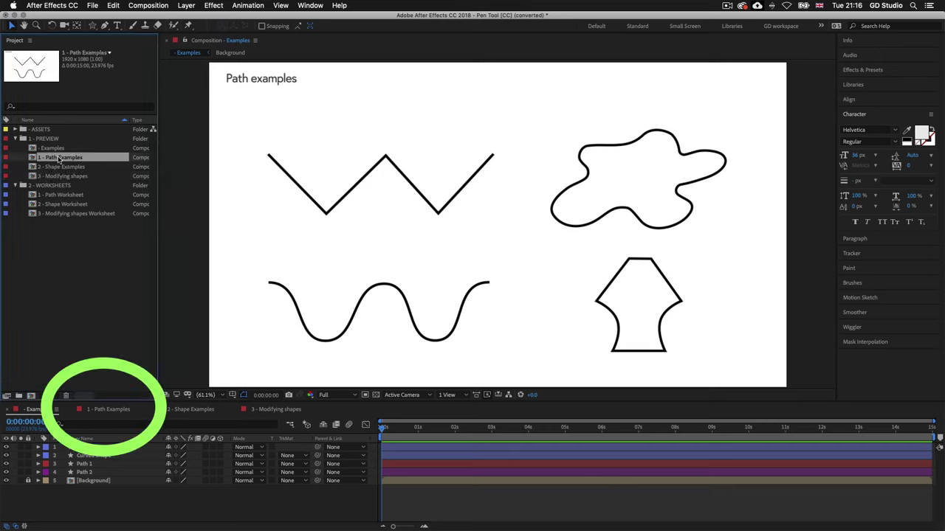
# Step: Open 1 - Path Examples and drag the timeline divider down to enlarge the viewer
pyautogui.click(108, 410)
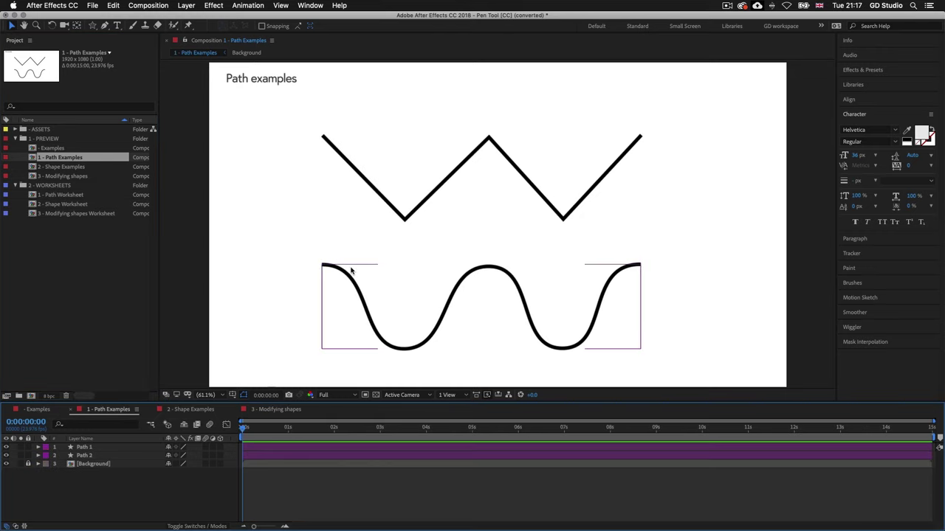
pyautogui.click(223, 398)
pyautogui.click(214, 222)
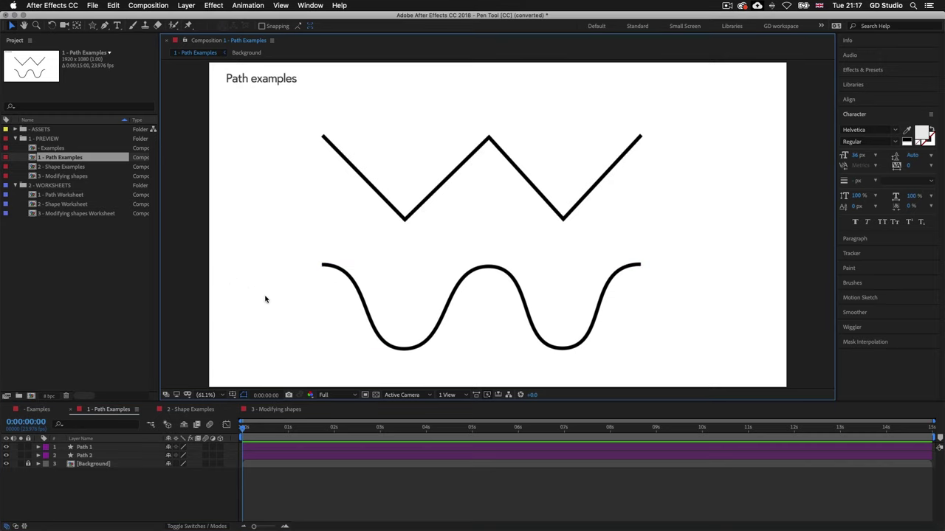
pyautogui.click(446, 399)
pyautogui.moveTo(446, 399)
pyautogui.mouseDown()
pyautogui.moveTo(447, 447)
pyautogui.moveTo(448, 438)
pyautogui.mouseUp()
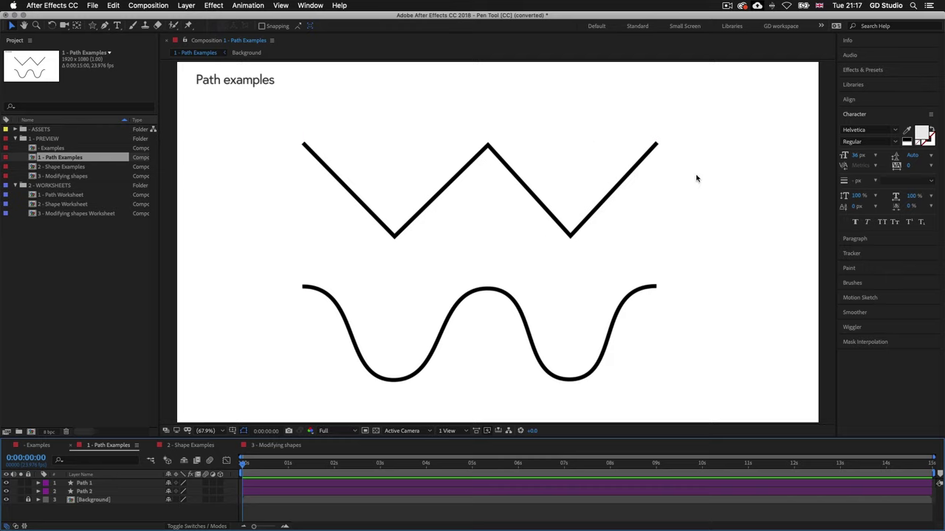
pyautogui.press('v')
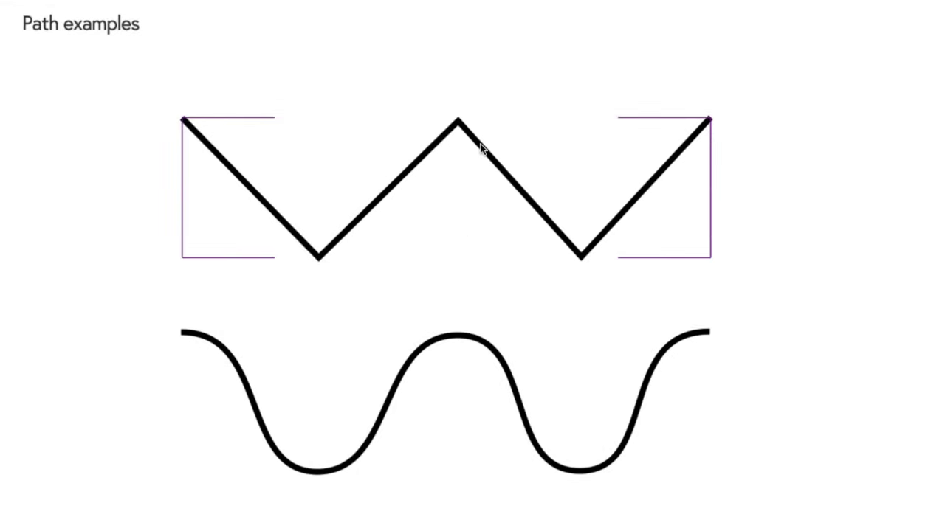
pyautogui.click(480, 148)
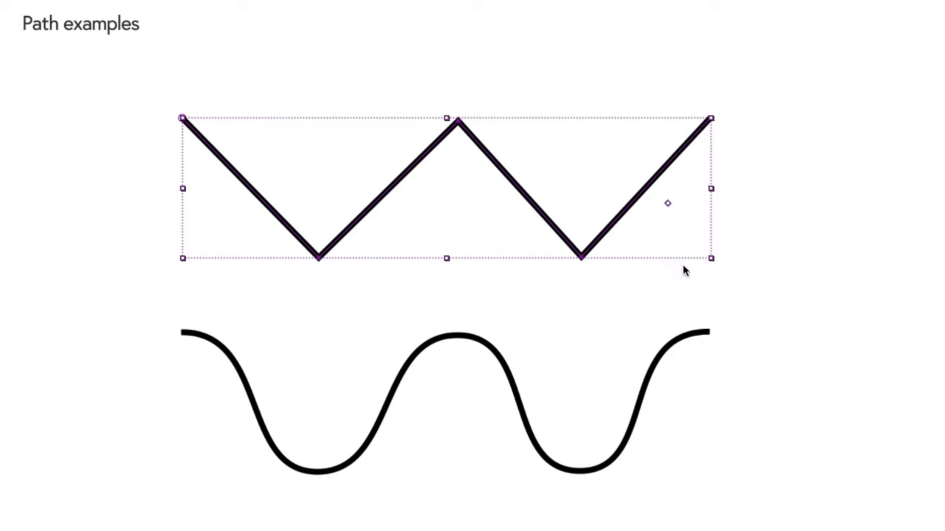
pyautogui.doubleClick(235, 177)
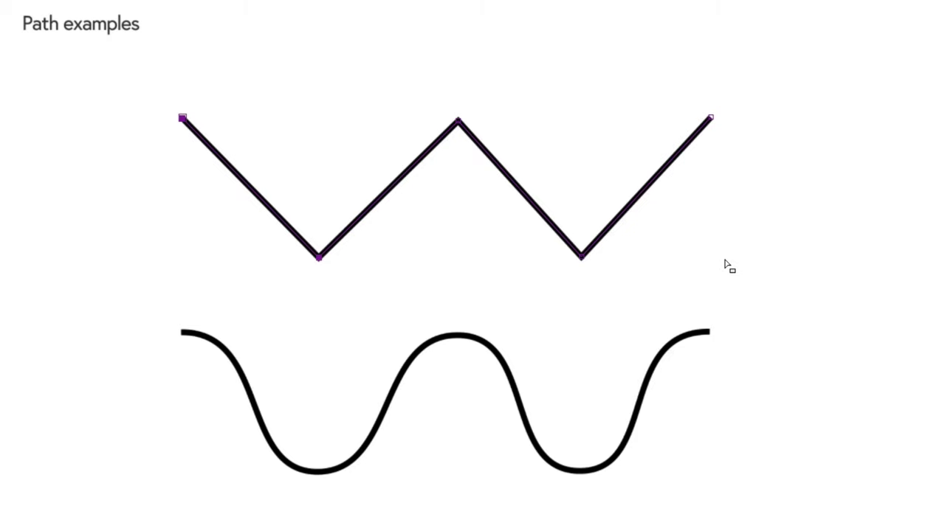
pyautogui.click(459, 123)
pyautogui.click(581, 257)
pyautogui.click(846, 211)
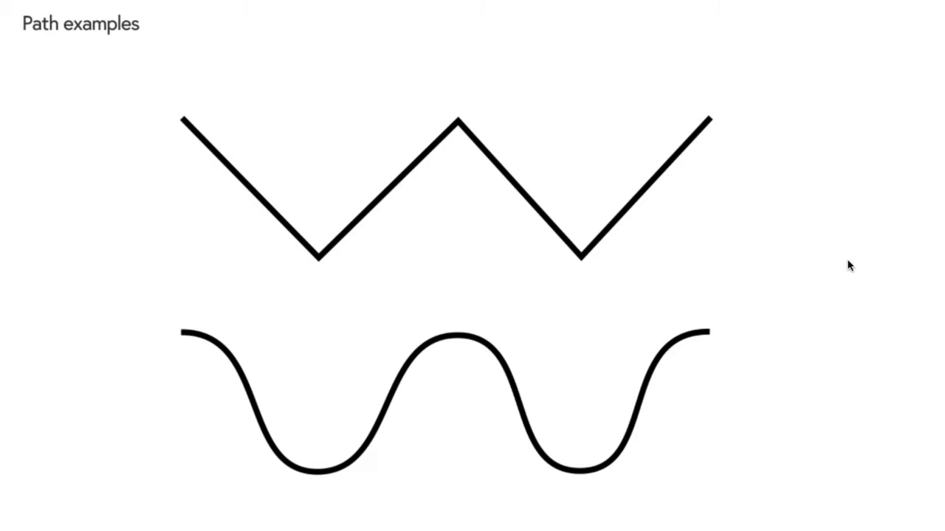
pyautogui.click(586, 459)
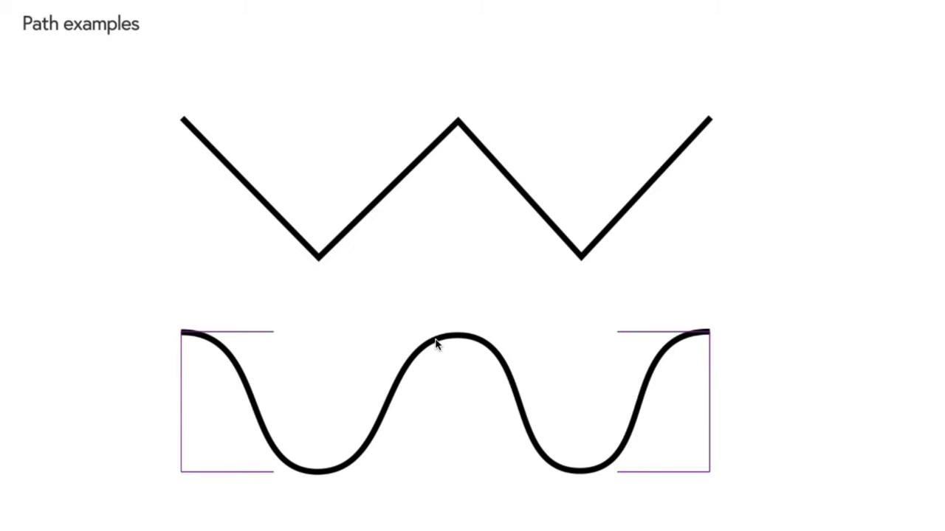
pyautogui.press('v')
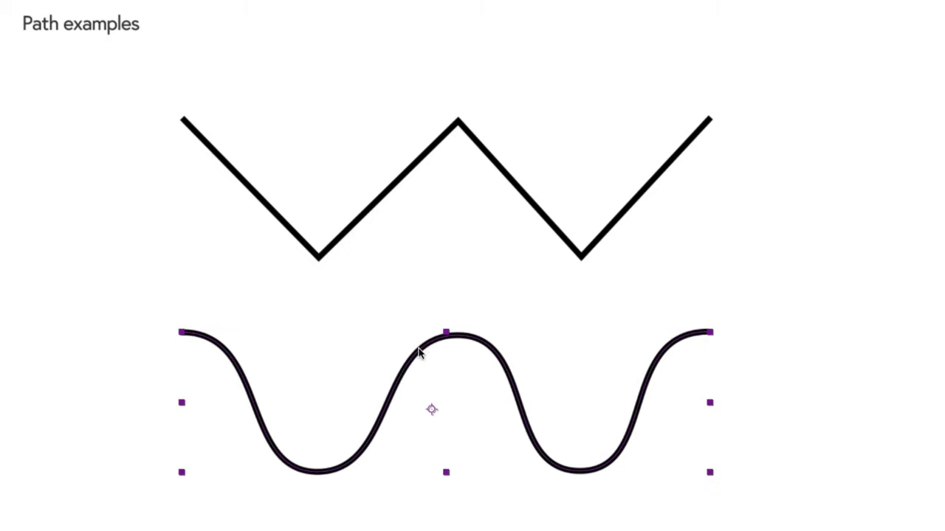
pyautogui.click(419, 354)
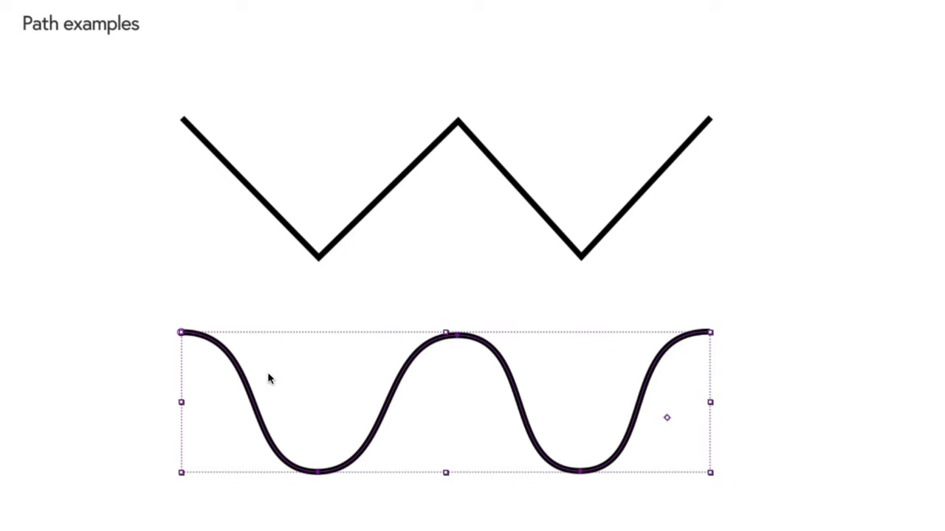
pyautogui.doubleClick(242, 375)
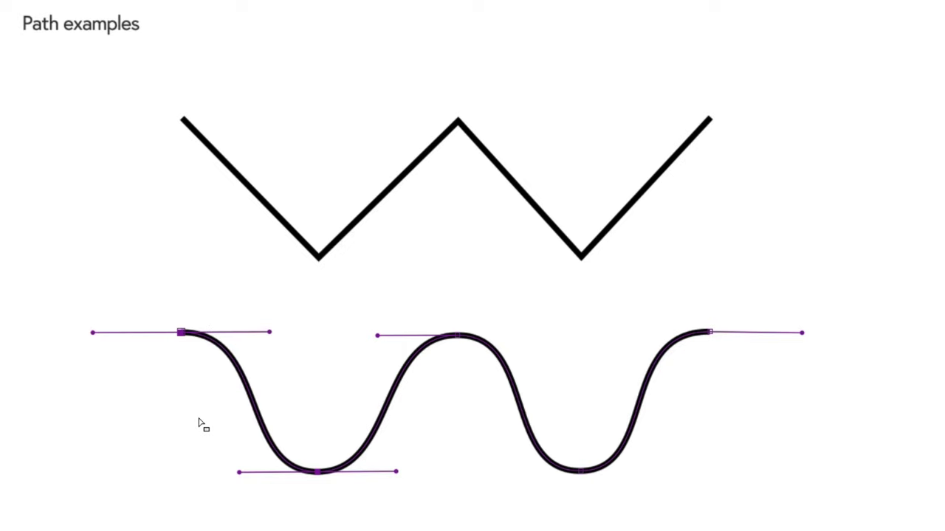
pyautogui.click(459, 337)
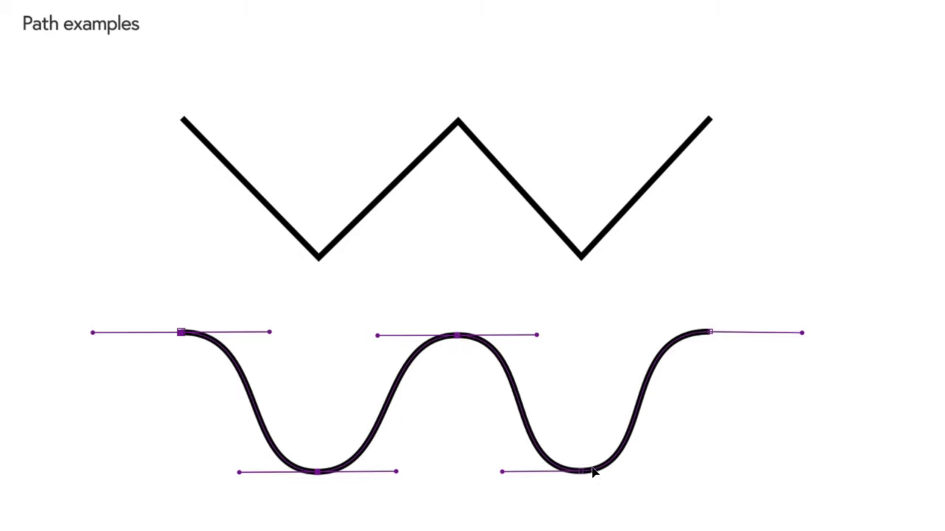
pyautogui.click(711, 333)
pyautogui.hotkey('ctrl', 'a')
pyautogui.click(882, 352)
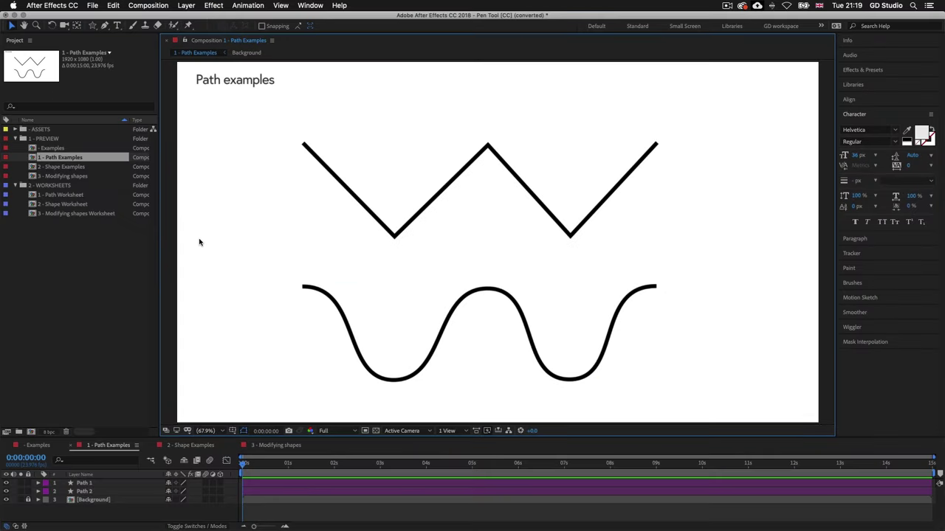
# Step: Select 2 - Shape Examples in the Project panel and bring up its timeline tab
pyautogui.click(66, 167)
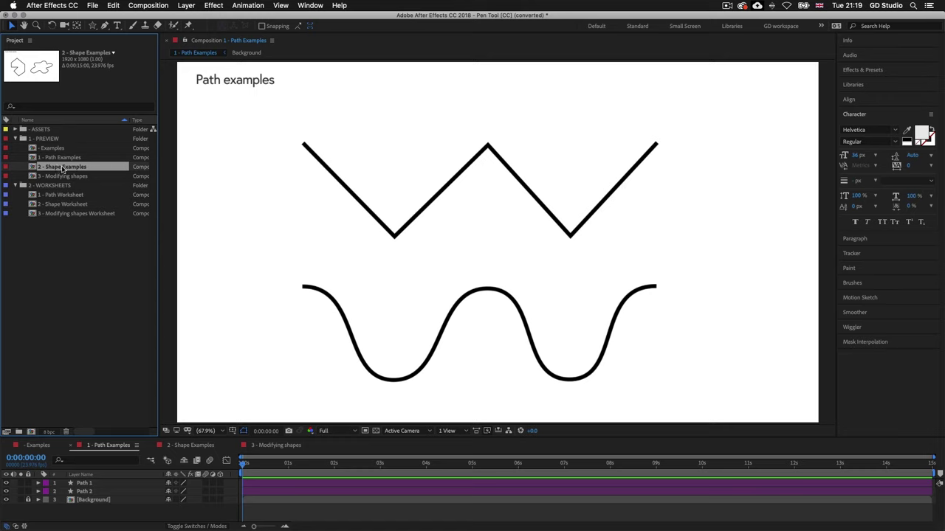
pyautogui.click(185, 446)
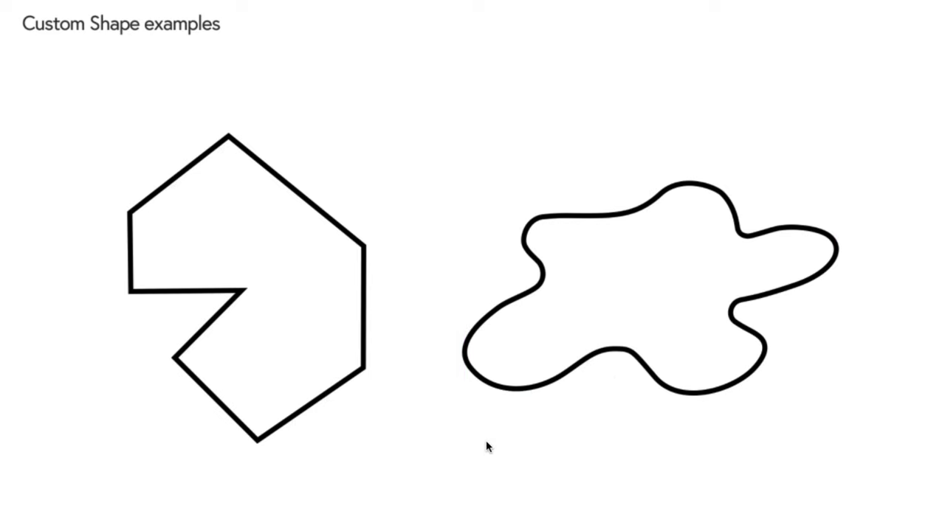
pyautogui.click(52, 530)
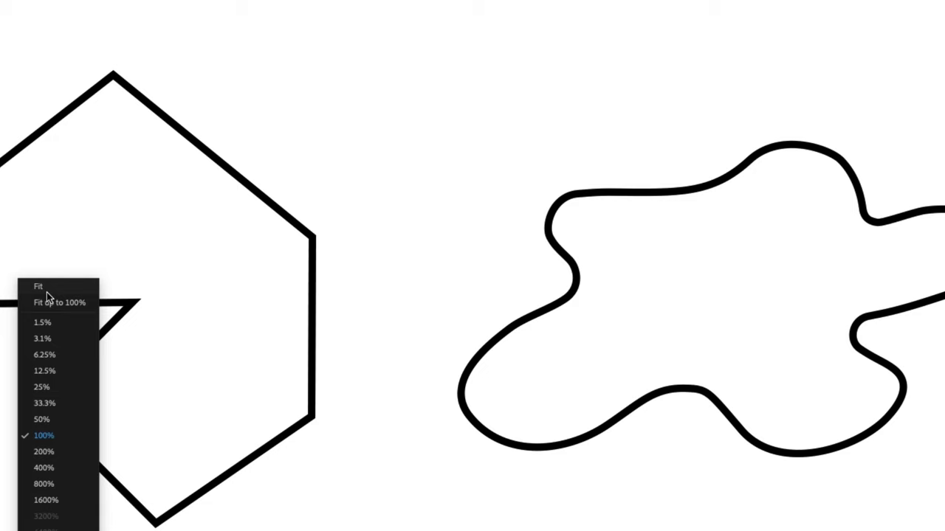
pyautogui.click(47, 292)
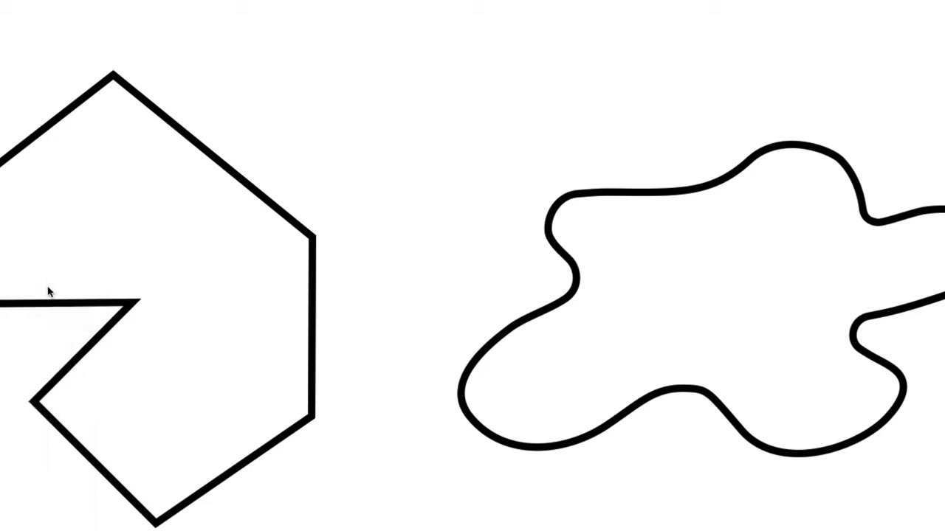
pyautogui.click(256, 158)
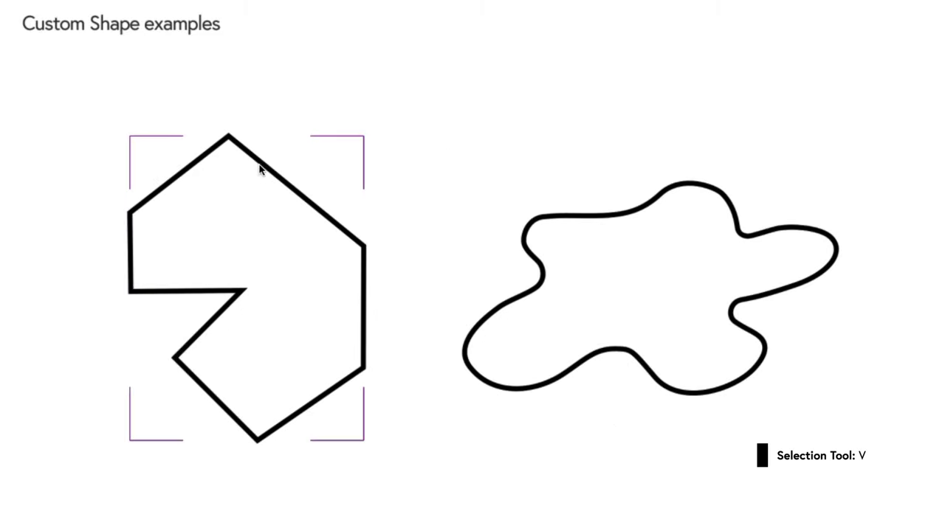
pyautogui.click(262, 165)
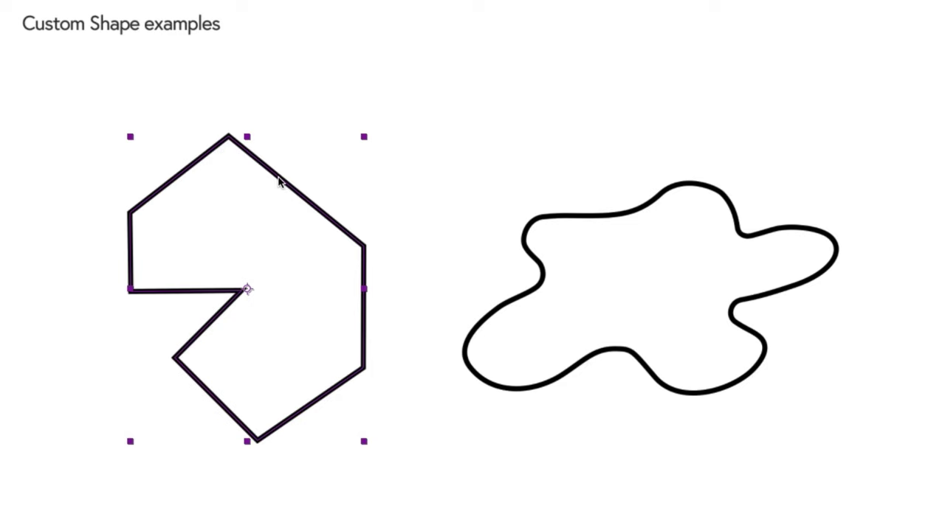
pyautogui.click(279, 181)
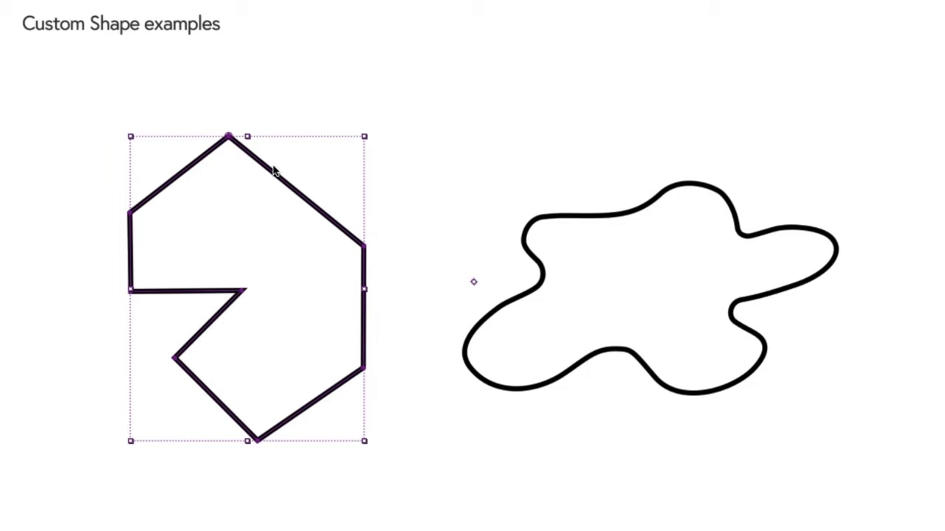
pyautogui.click(273, 174)
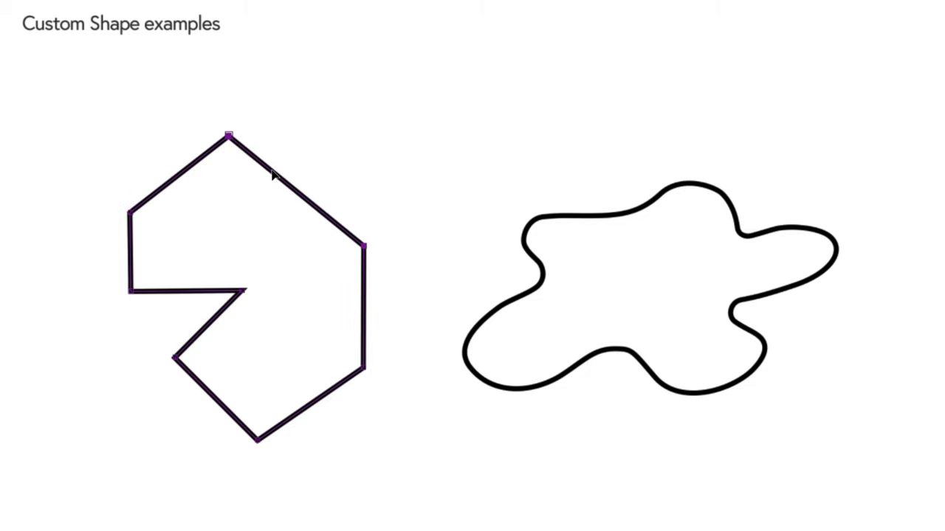
pyautogui.click(132, 215)
pyautogui.click(131, 293)
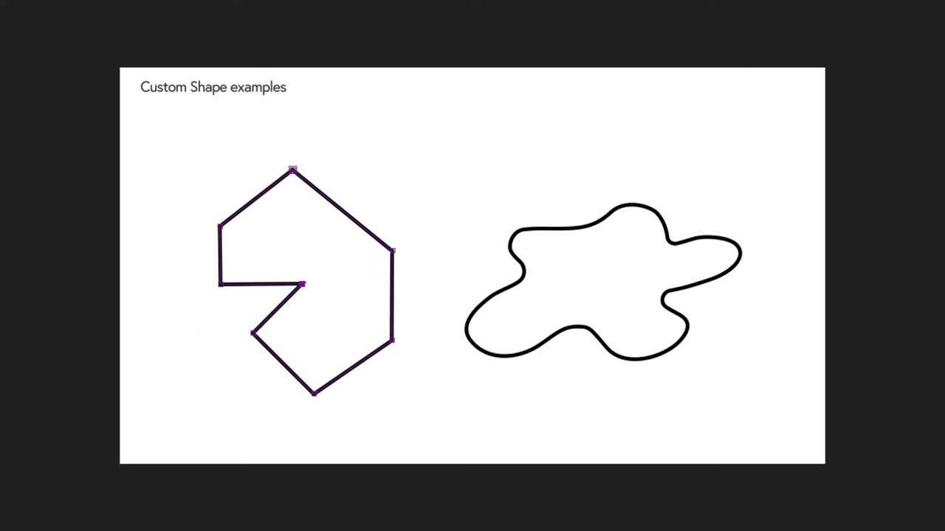
pyautogui.click(74, 528)
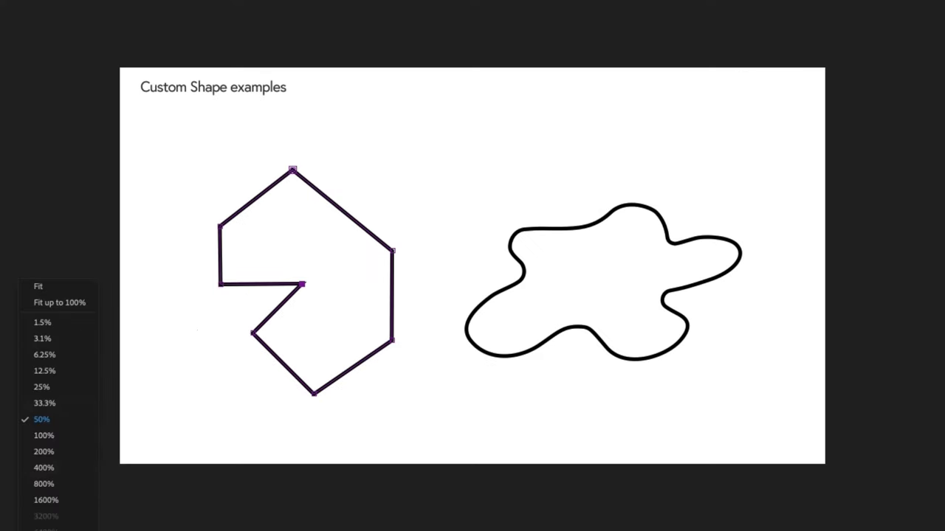
pyautogui.click(64, 287)
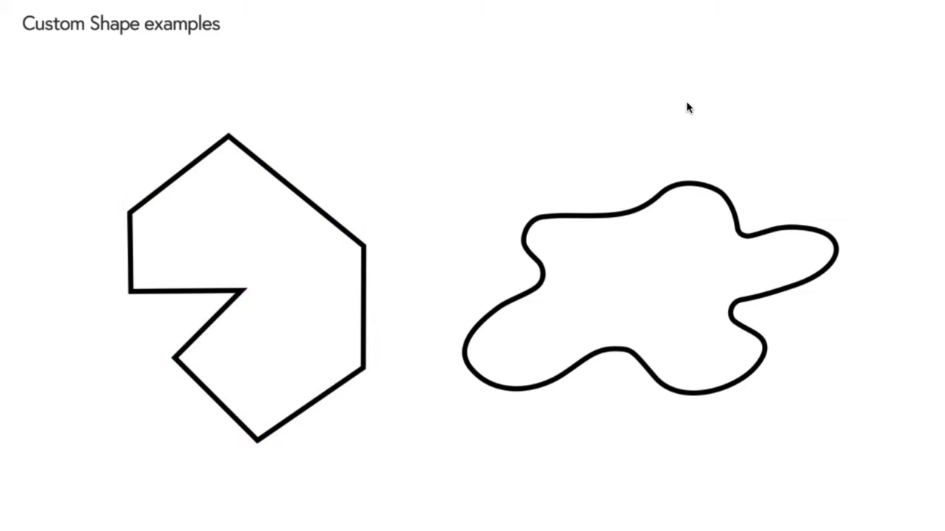
pyautogui.click(682, 186)
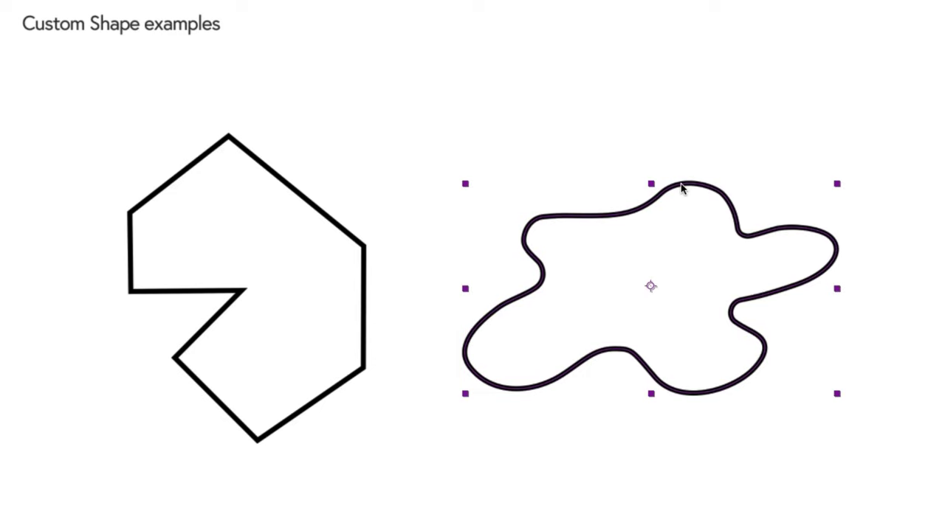
pyautogui.click(699, 190)
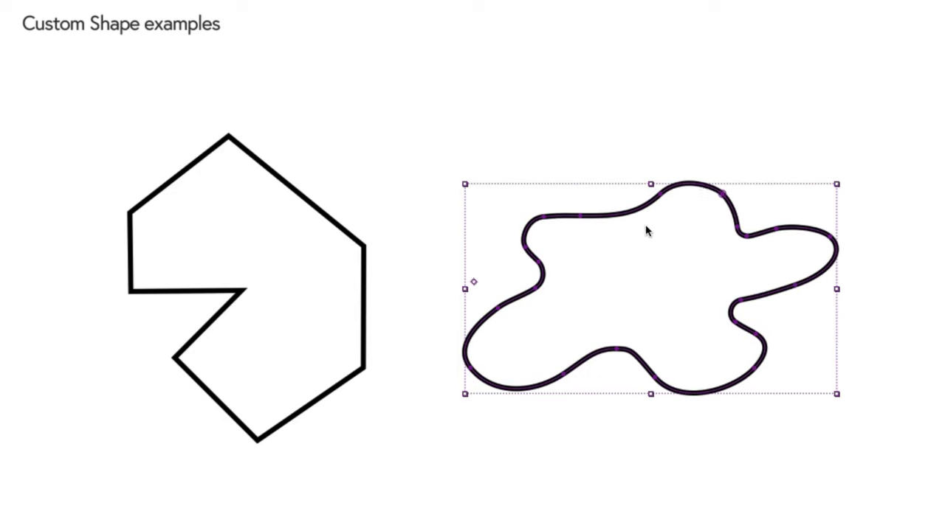
pyautogui.click(611, 219)
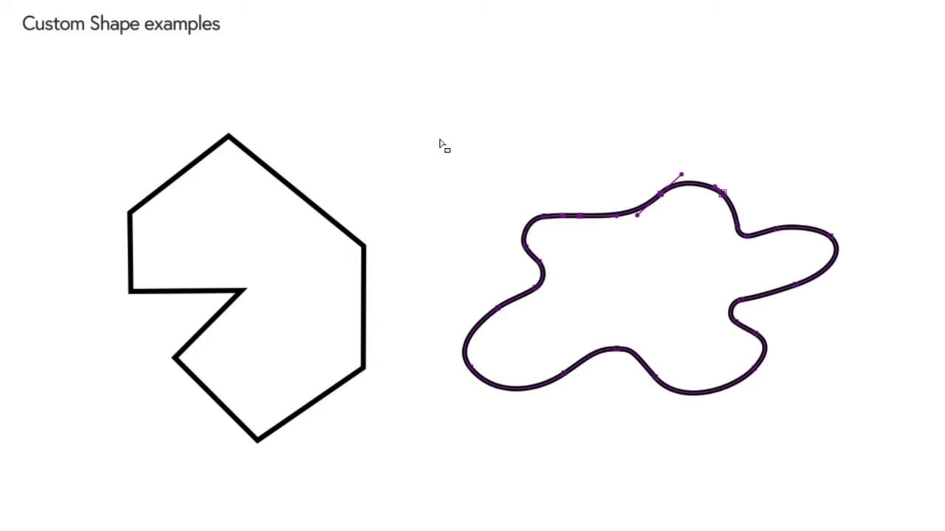
pyautogui.moveTo(440, 141); pyautogui.dragTo(635, 468)
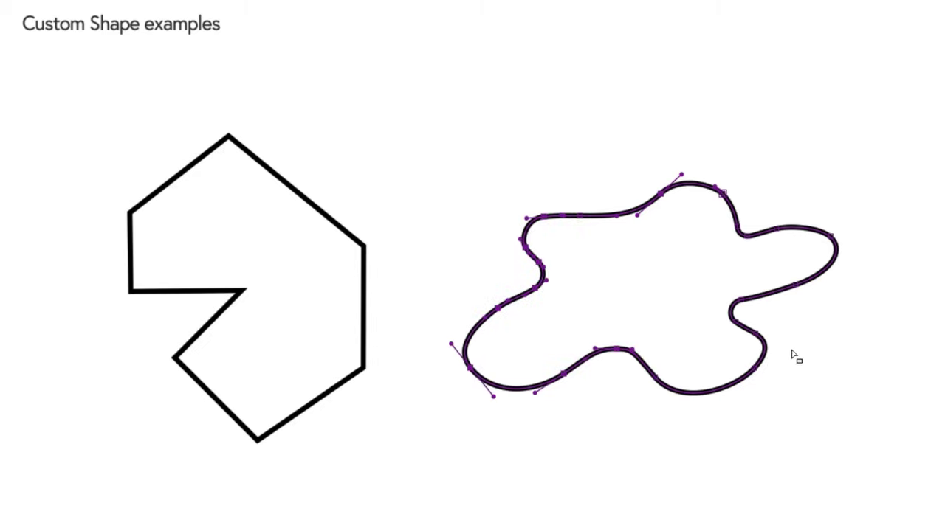
pyautogui.moveTo(871, 176); pyautogui.dragTo(705, 479)
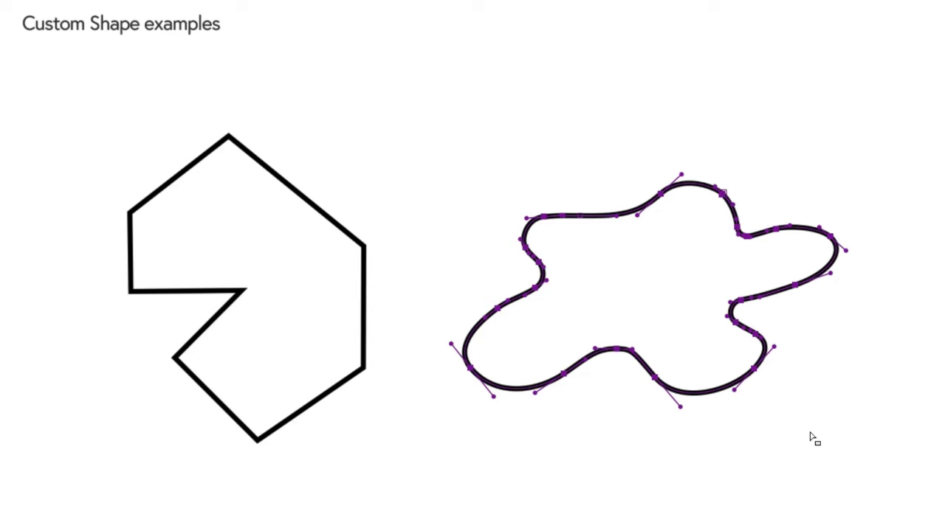
pyautogui.press('v')
pyautogui.click(605, 480)
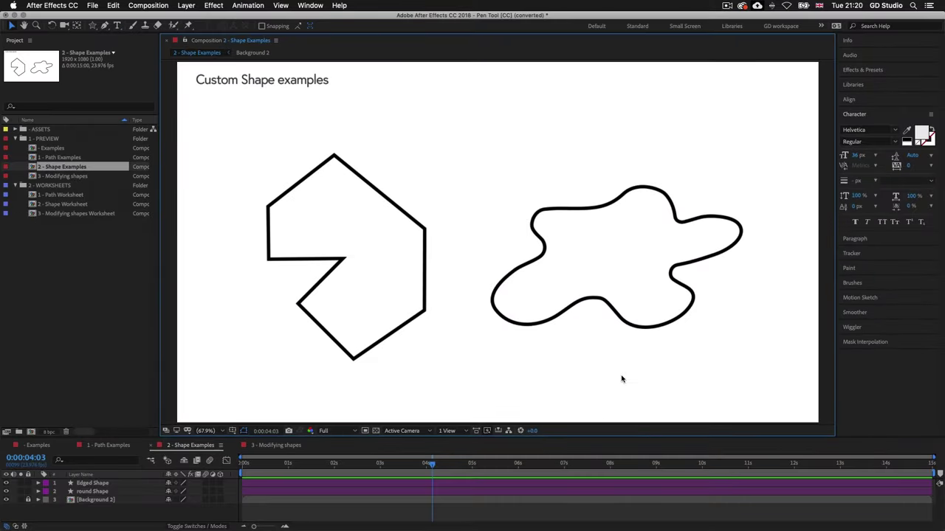
# Step: Set the viewer magnification to Fit
pyautogui.press('.')
pyautogui.click(205, 431)
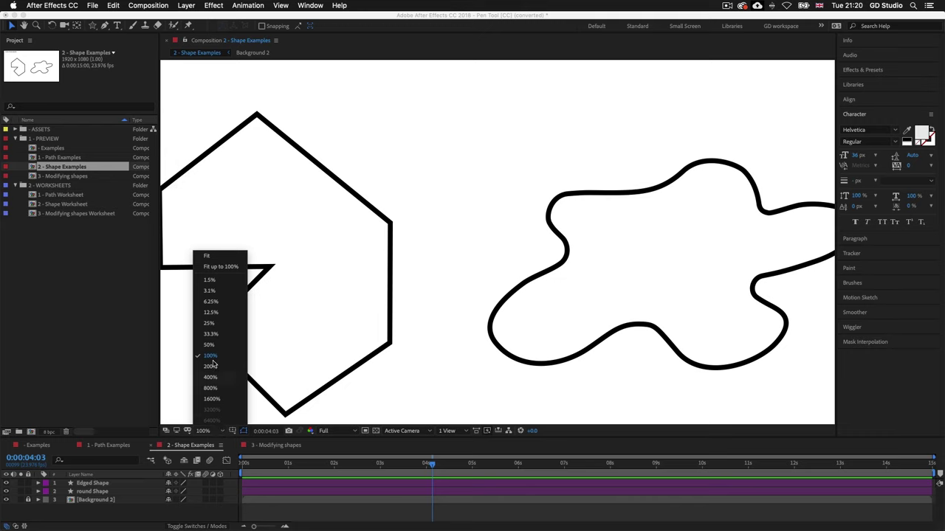
pyautogui.click(208, 257)
# Step: Switch to the 3 - Modifying shapes composition, then open 1 - Path Worksheet
pyautogui.click(65, 178)
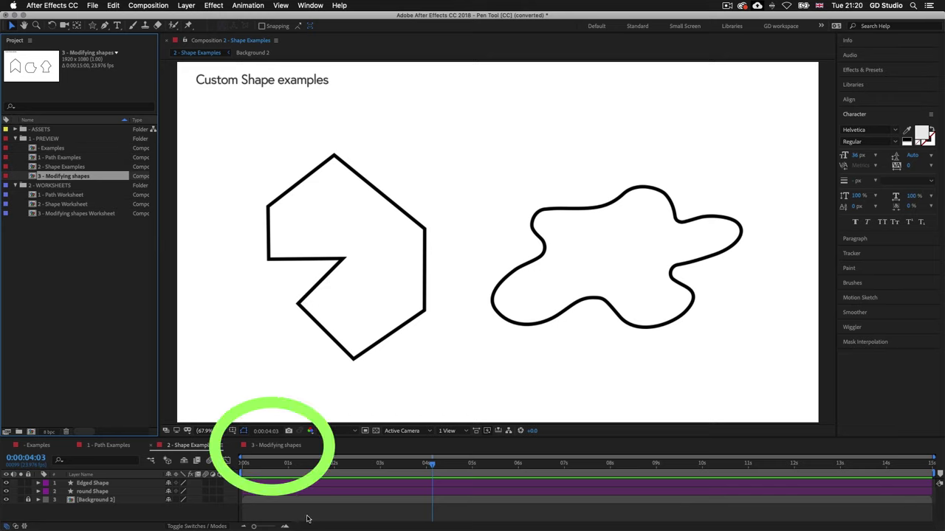
pyautogui.click(274, 446)
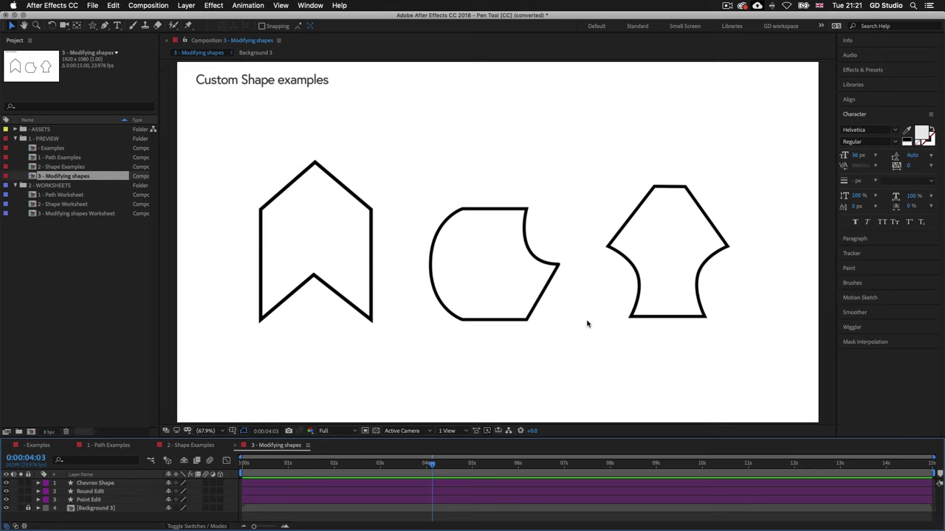
pyautogui.click(74, 195)
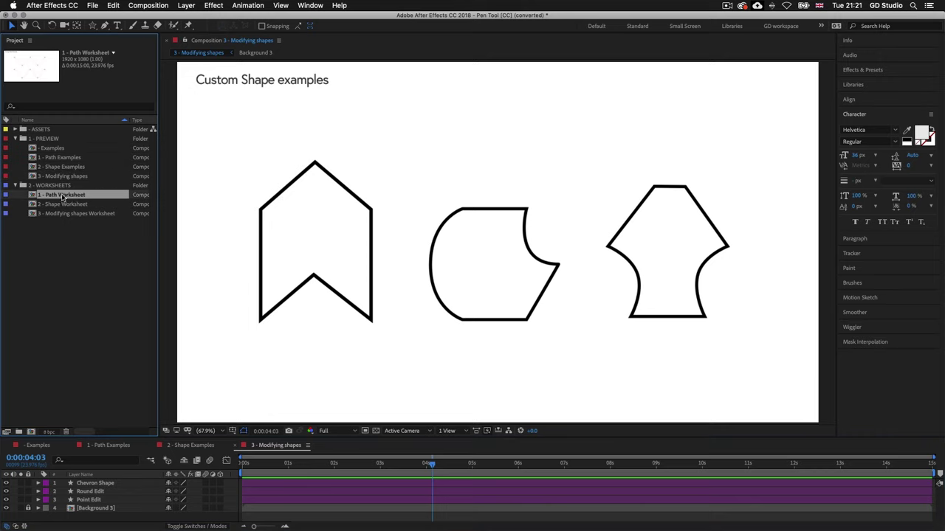
pyautogui.doubleClick(63, 196)
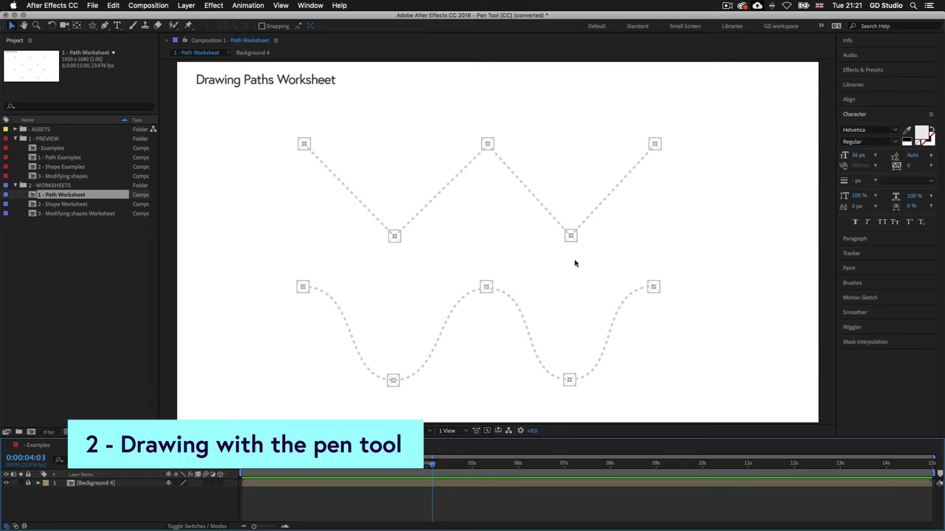
# Step: Select the Pen Tool with the G shortcut
pyautogui.press('g')
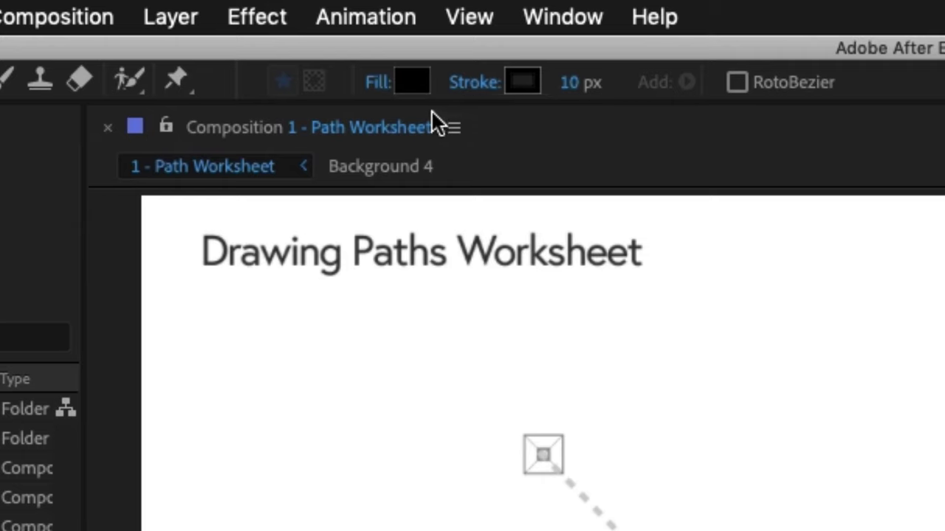
# Step: Set the shape fill to None and the stroke to black 000000 at 10 px width
pyautogui.click(375, 85)
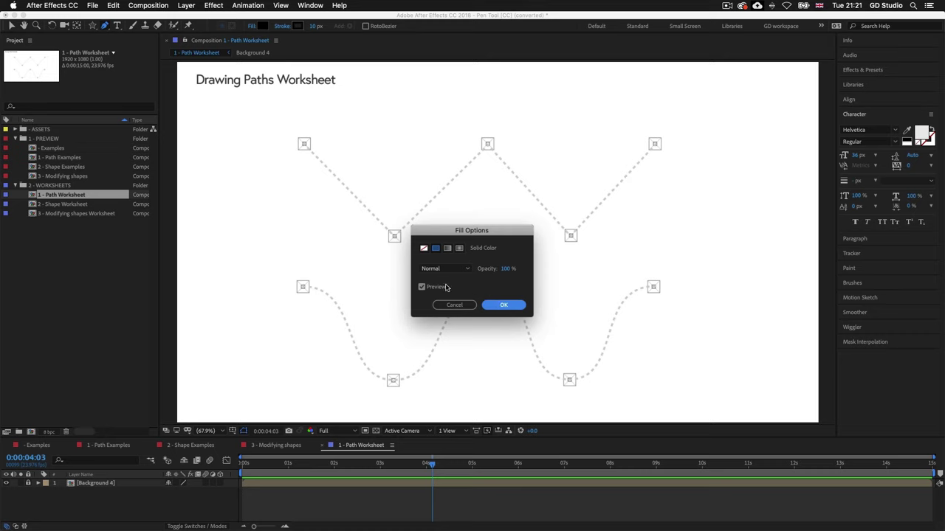
pyautogui.click(423, 249)
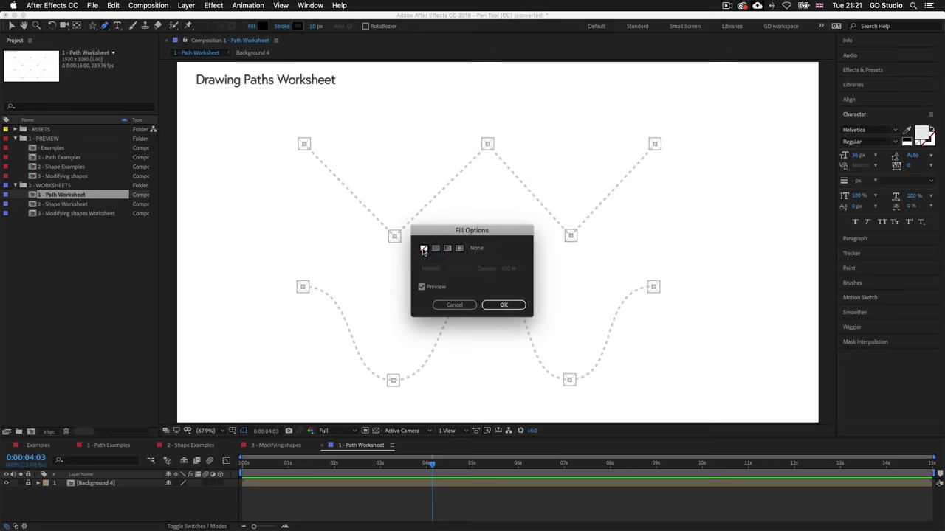
pyautogui.click(503, 305)
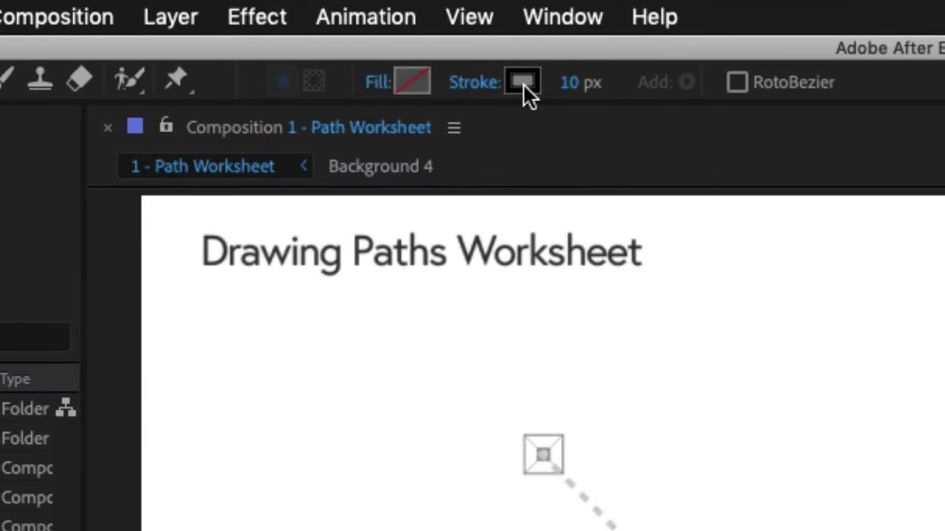
pyautogui.click(523, 83)
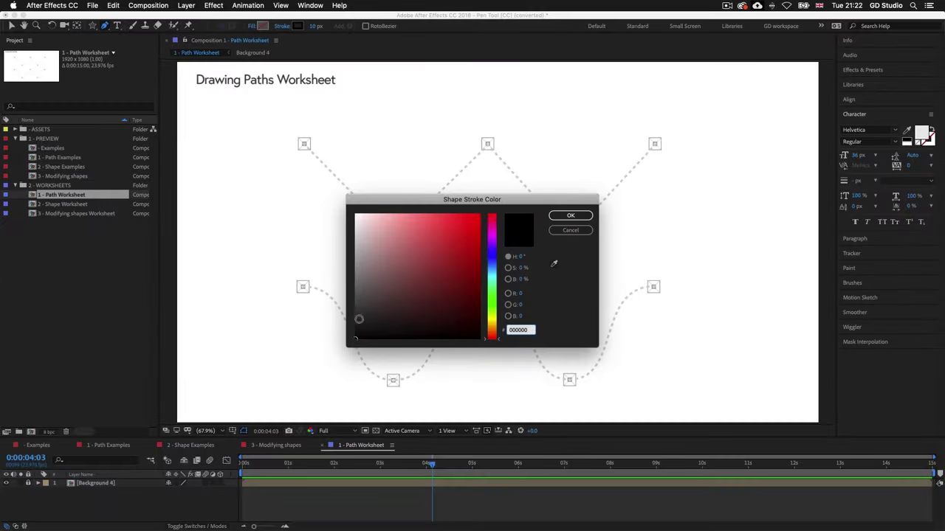
pyautogui.click(353, 341)
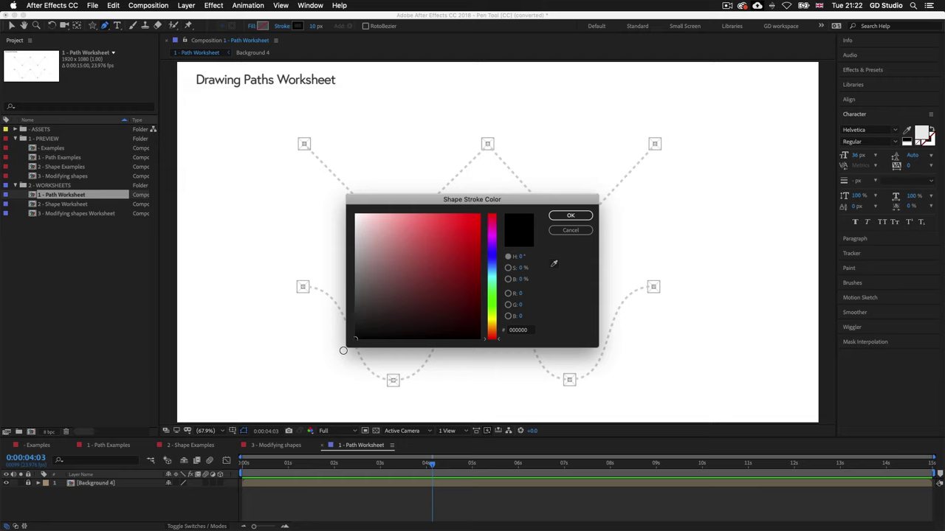
pyautogui.click(566, 215)
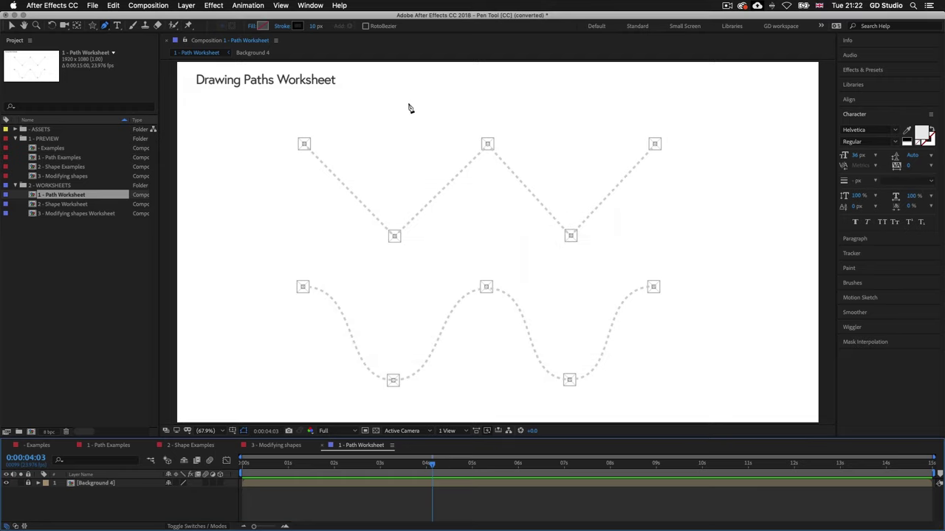
pyautogui.click(316, 26)
pyautogui.write('10')
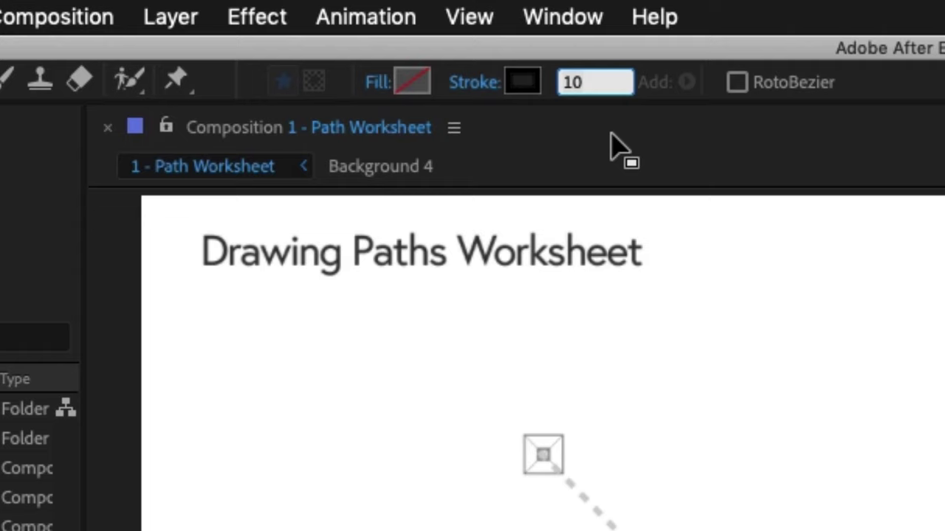
pyautogui.press('Return')
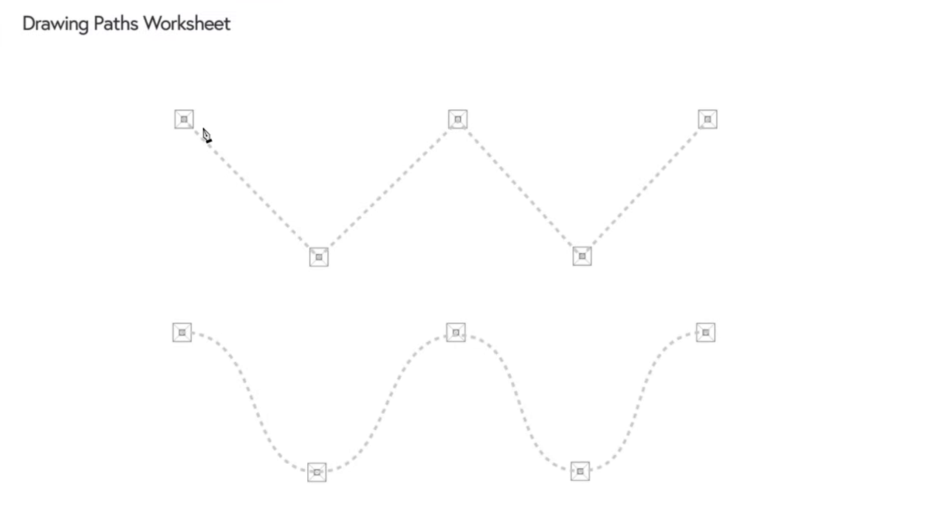
# Step: Trace the five zigzag guide points from top-left to top-right with the Pen
pyautogui.click(184, 120)
pyautogui.click(318, 258)
pyautogui.click(457, 121)
pyautogui.click(581, 257)
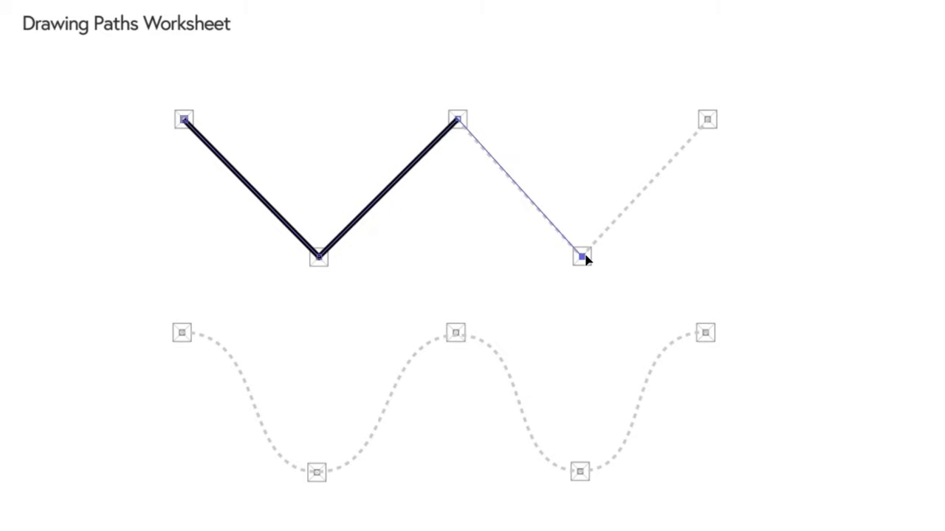
pyautogui.click(708, 121)
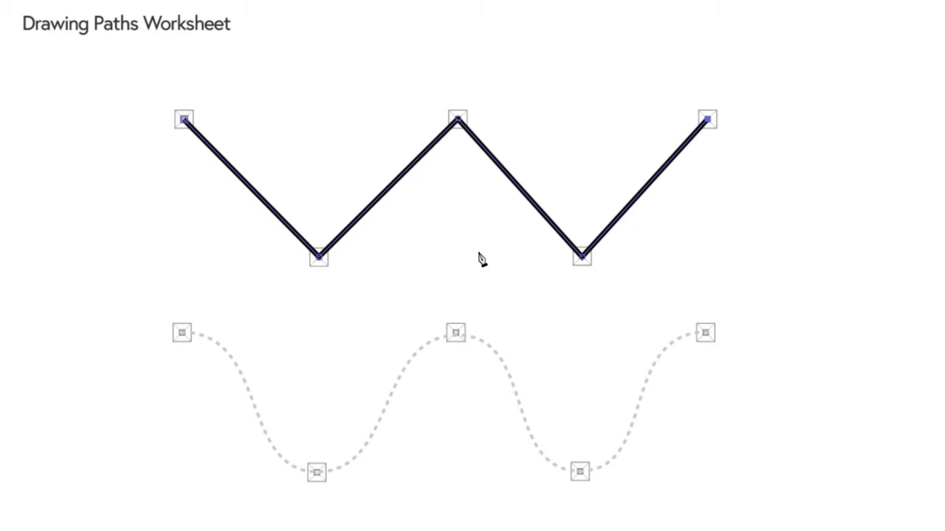
# Step: Return to the Selection tool, deselect the path, and select Shape Layer 1 in the timeline
pyautogui.press('v')
pyautogui.click(892, 214)
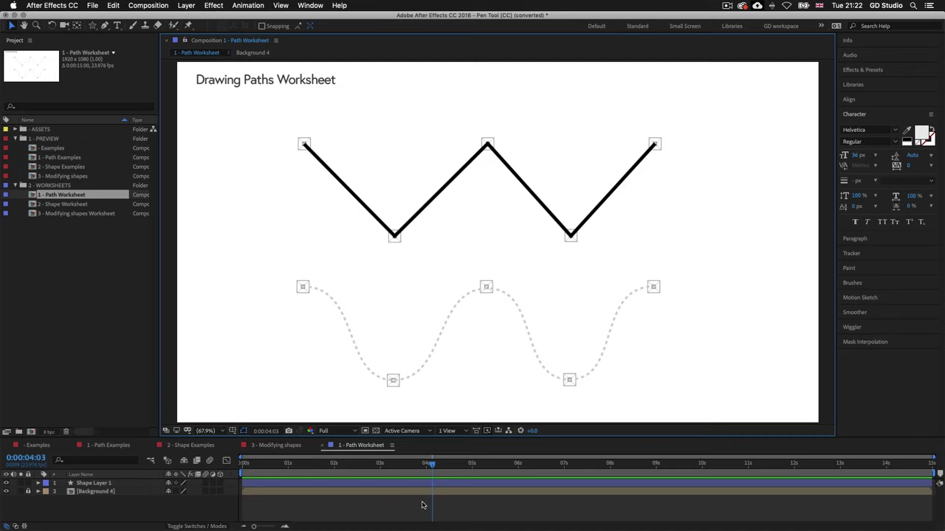
pyautogui.click(386, 482)
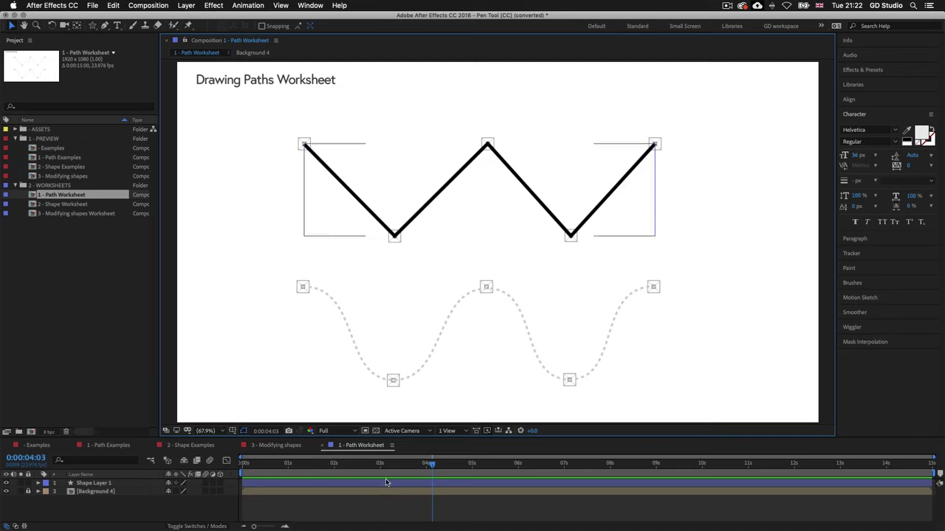
pyautogui.click(419, 500)
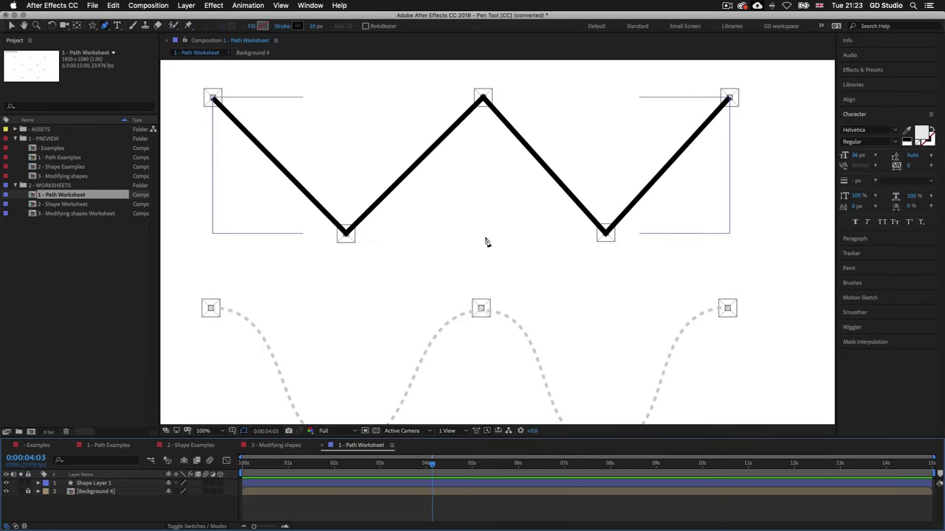
pyautogui.click(223, 432)
pyautogui.click(215, 267)
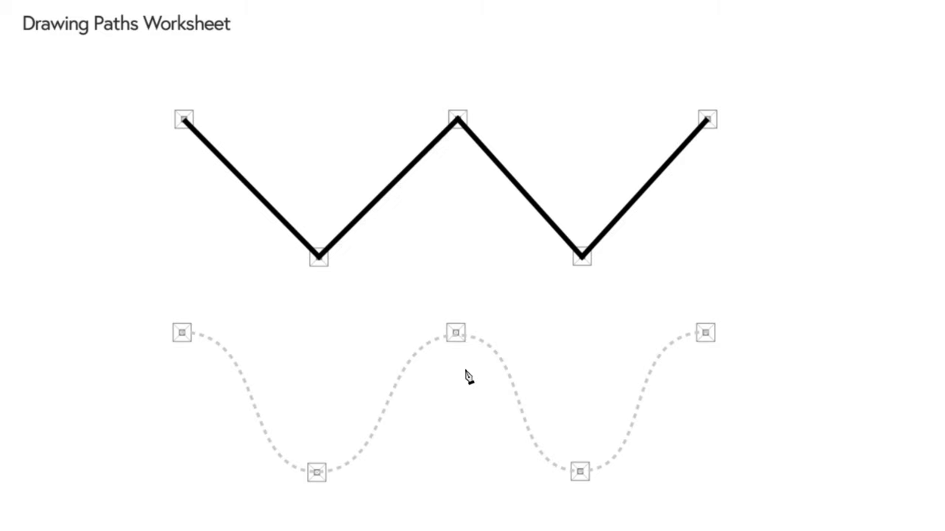
pyautogui.click(181, 332)
pyautogui.click(316, 472)
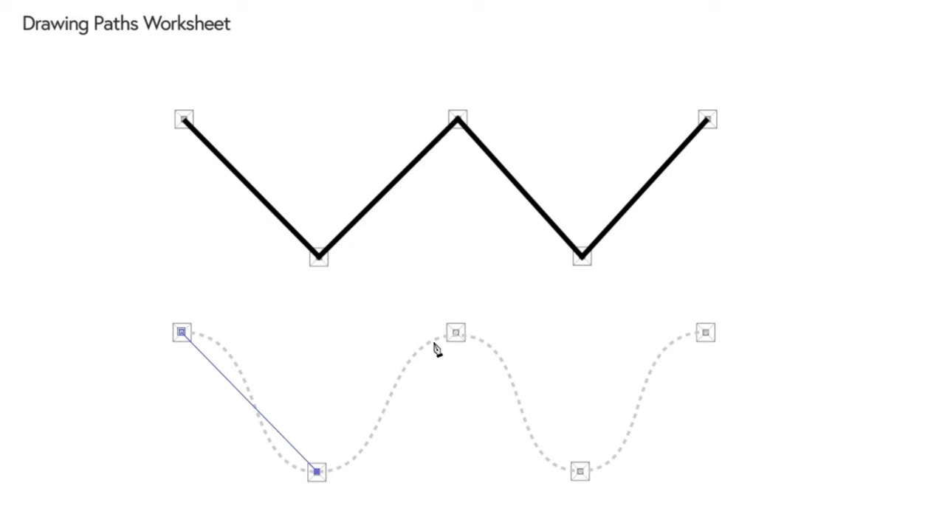
pyautogui.click(455, 333)
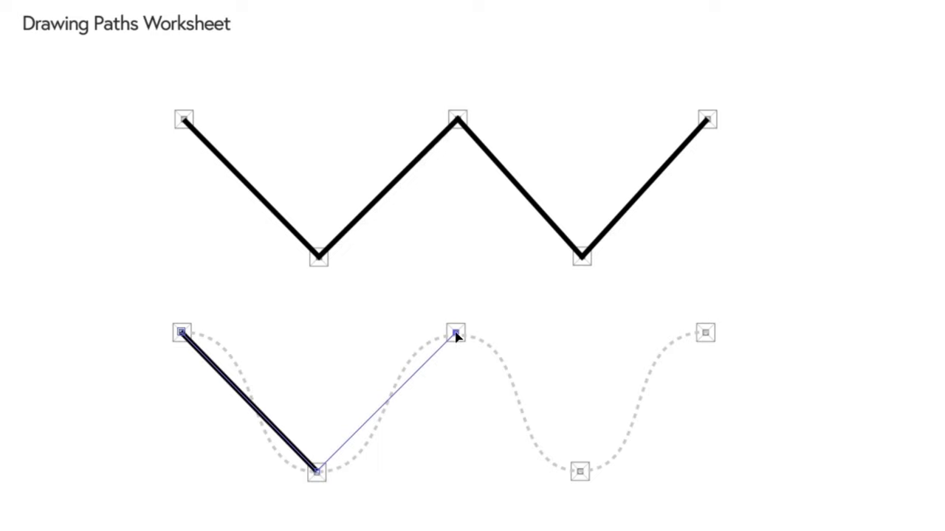
pyautogui.click(580, 473)
pyautogui.click(706, 333)
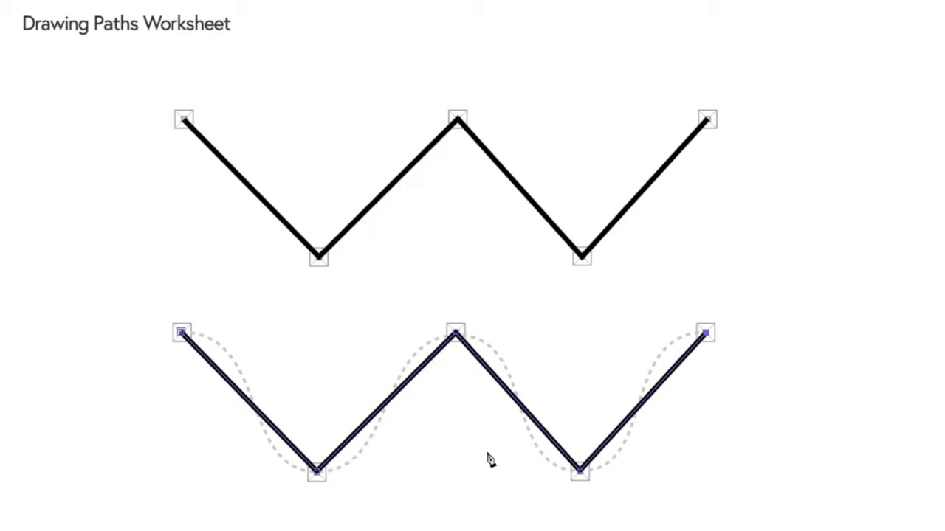
pyautogui.press('v')
pyautogui.click(856, 325)
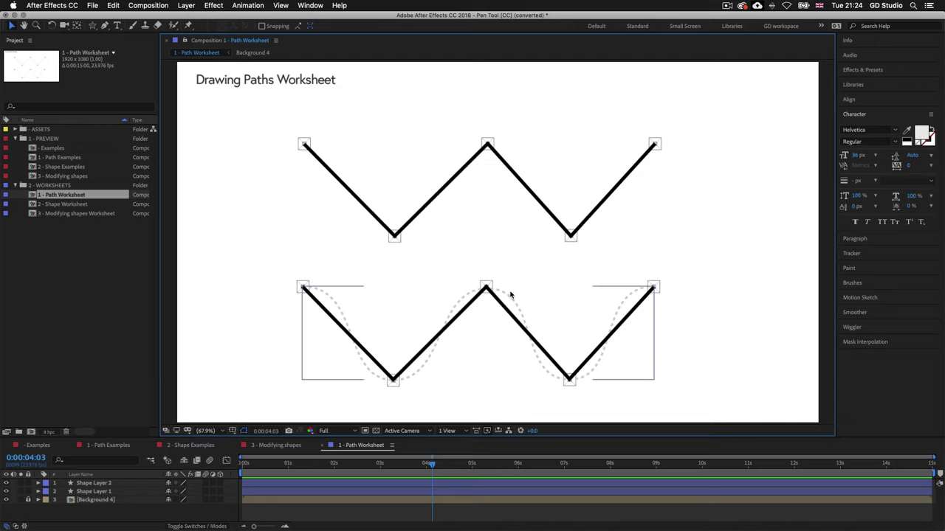
pyautogui.press('v')
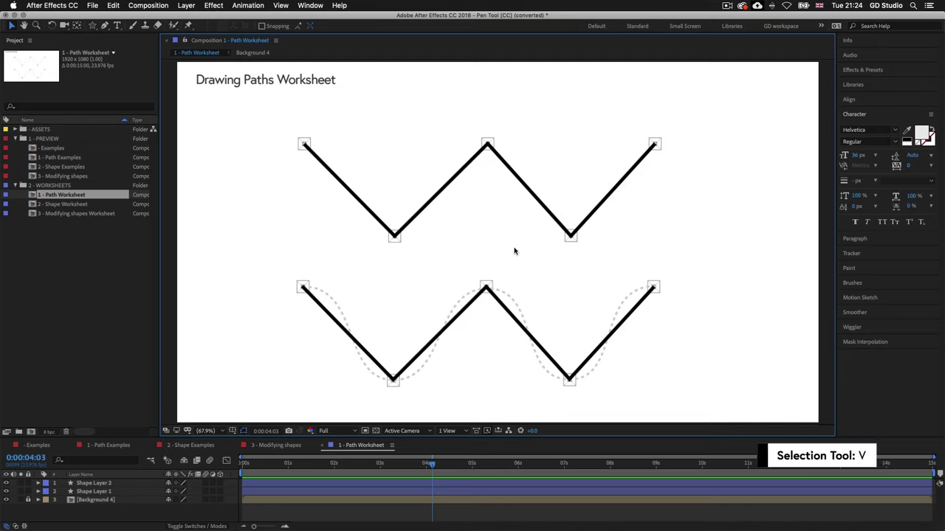
# Step: Select the lower zigzag path and choose the Convert Vertex Tool from the Pen flyout
pyautogui.click(500, 304)
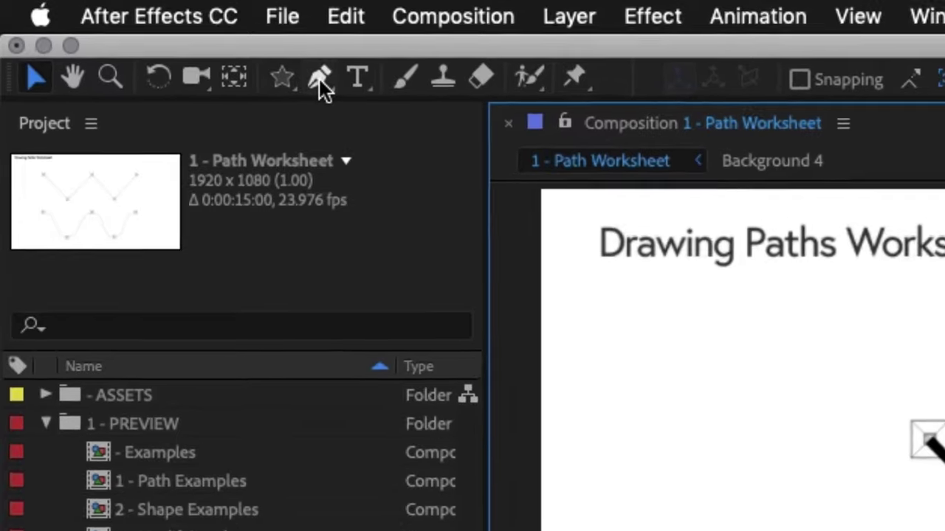
pyautogui.click(319, 79)
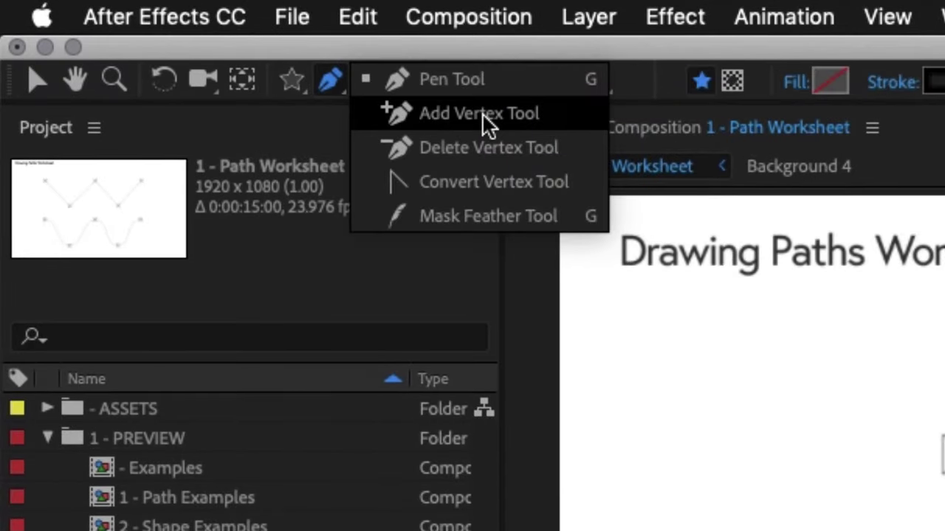
pyautogui.click(485, 183)
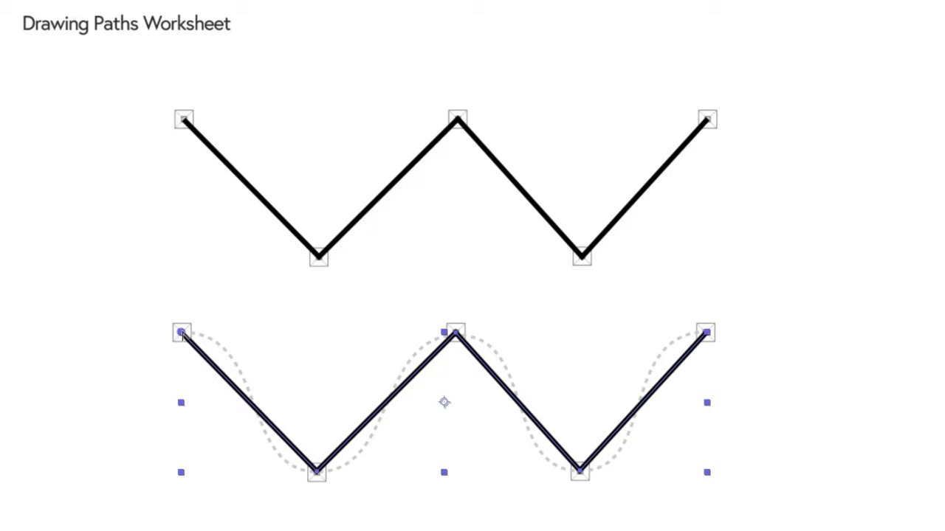
# Step: Drag out curve handles on all five lower-path anchors to form a smooth wave, then deselect it
pyautogui.moveTo(183, 333); pyautogui.dragTo(252, 332)
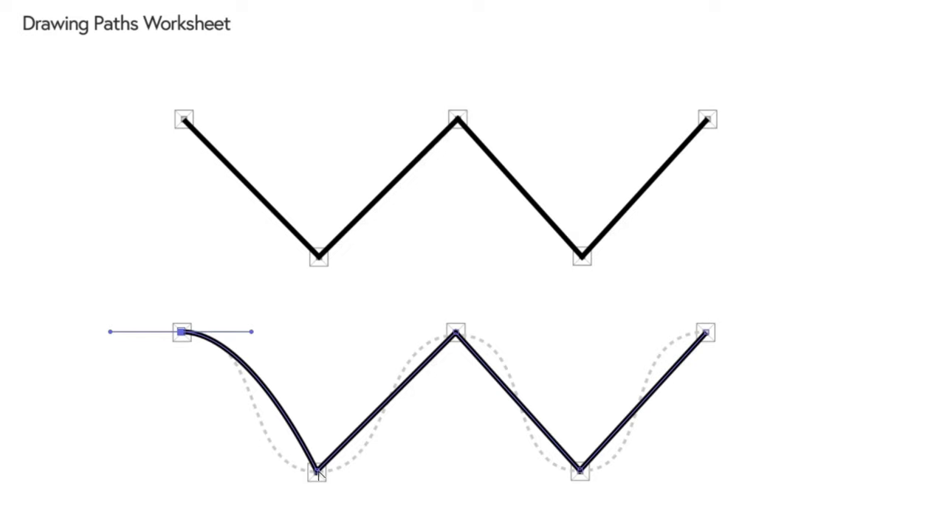
pyautogui.moveTo(317, 472); pyautogui.dragTo(385, 476)
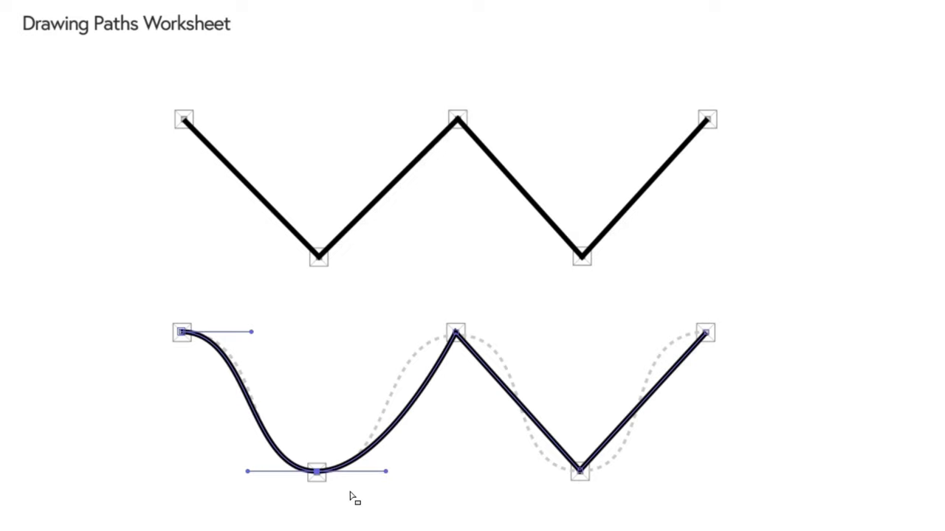
pyautogui.moveTo(455, 333); pyautogui.dragTo(526, 333)
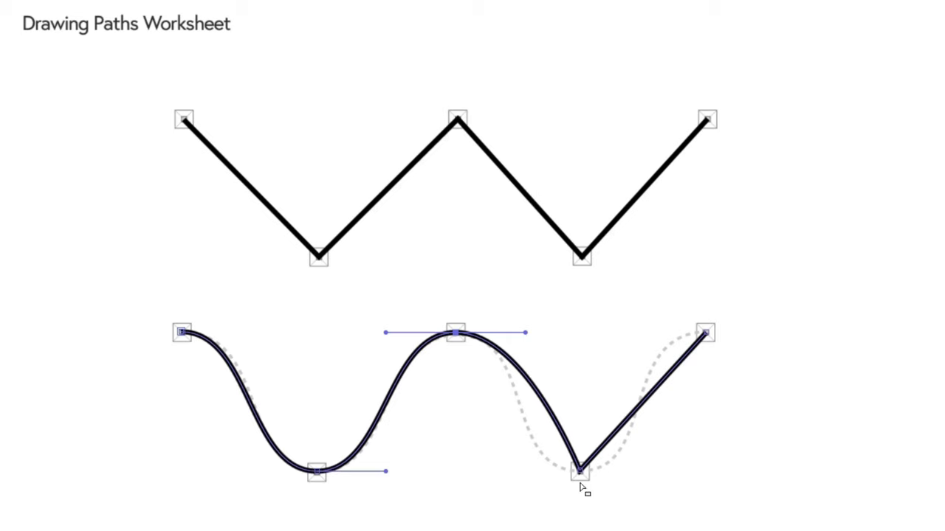
pyautogui.moveTo(581, 471); pyautogui.dragTo(650, 474)
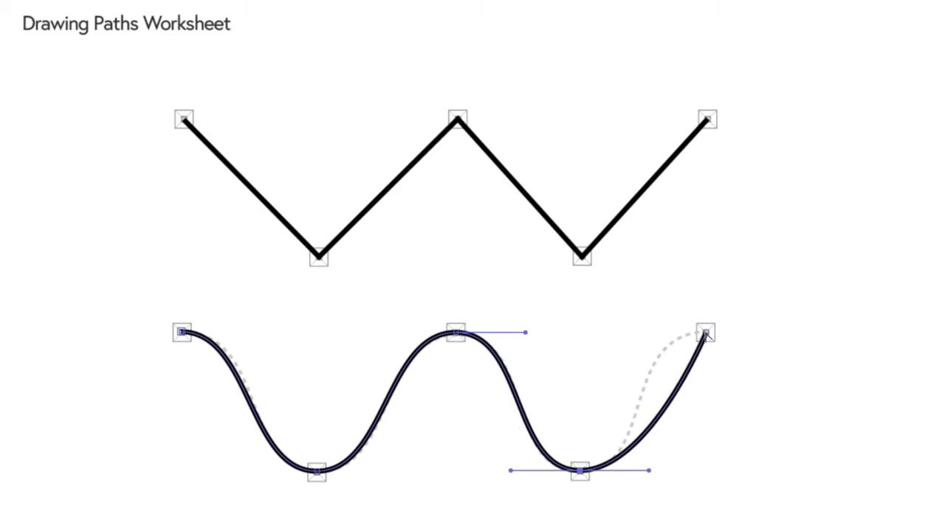
pyautogui.moveTo(706, 334); pyautogui.dragTo(789, 334)
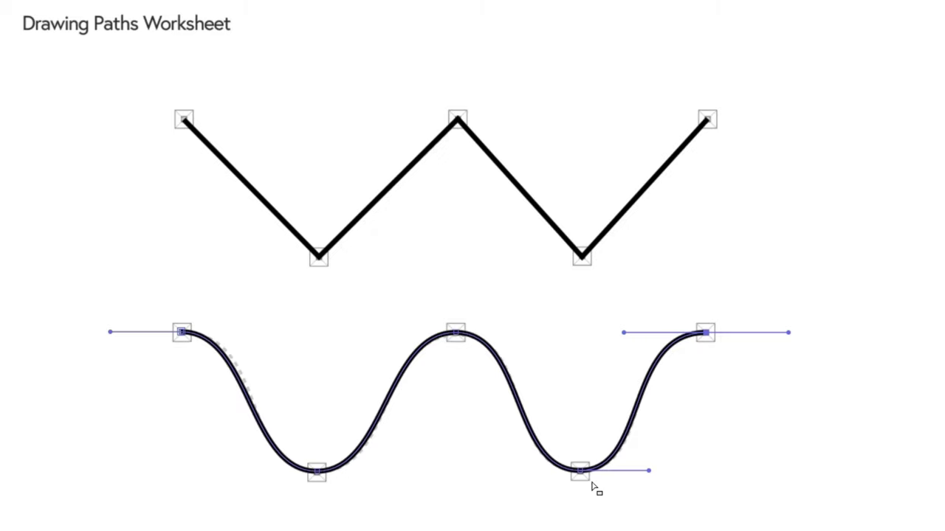
pyautogui.click(844, 378)
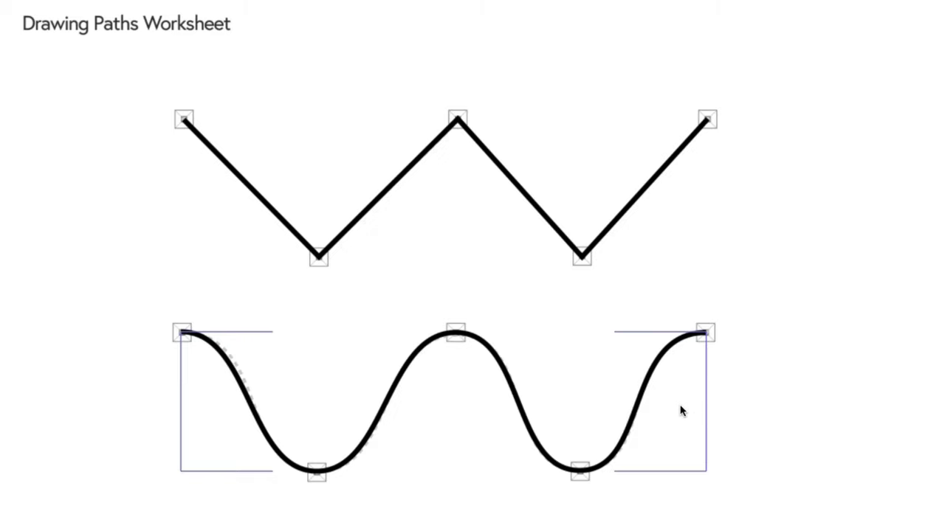
# Step: Select the lower wave and show its Bezier handles with direct selection (A)
pyautogui.press('v')
pyautogui.click(420, 354)
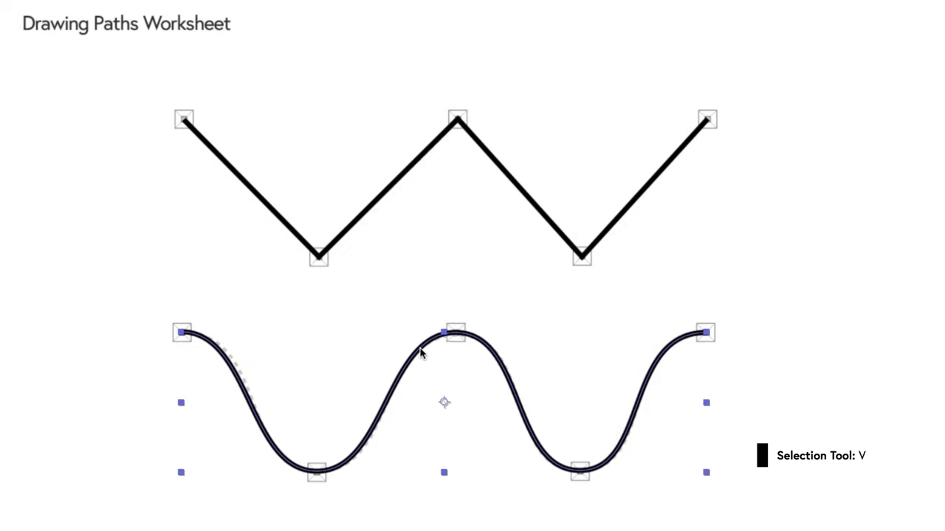
pyautogui.click(247, 398)
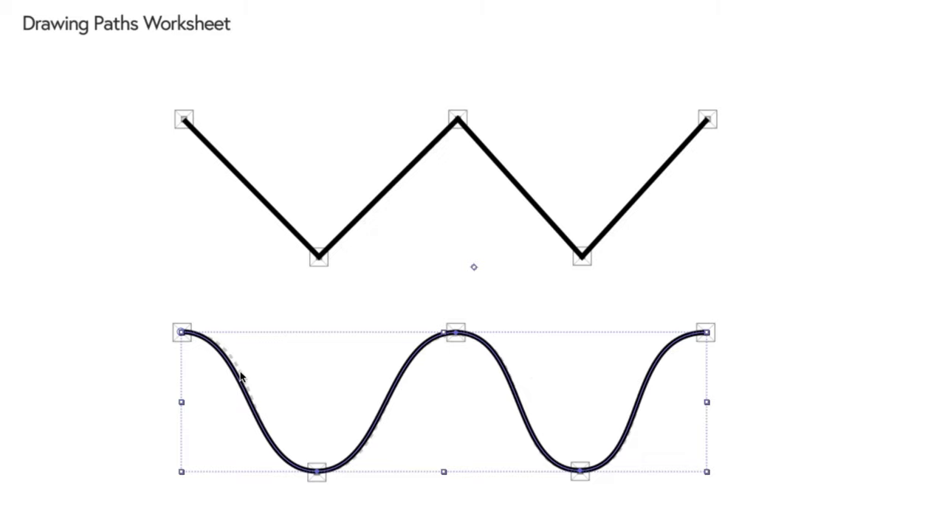
pyautogui.press('a')
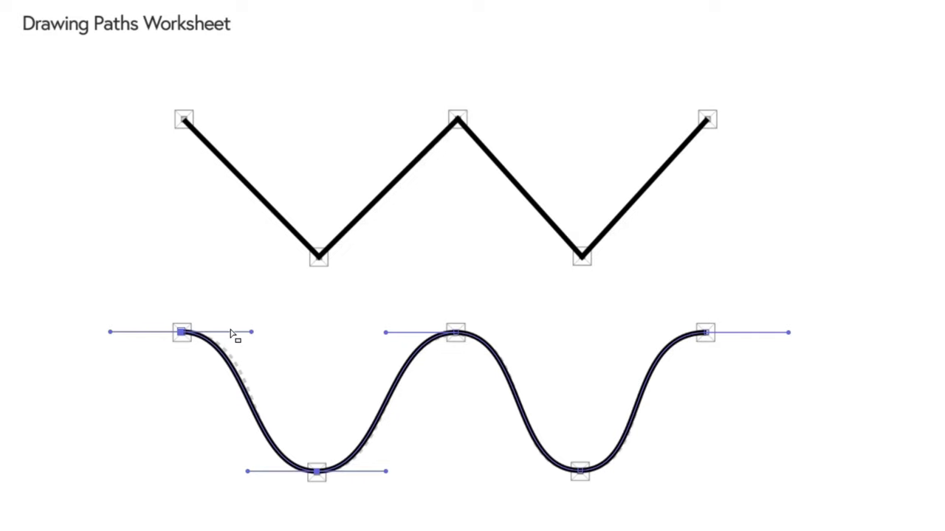
pyautogui.click(580, 471)
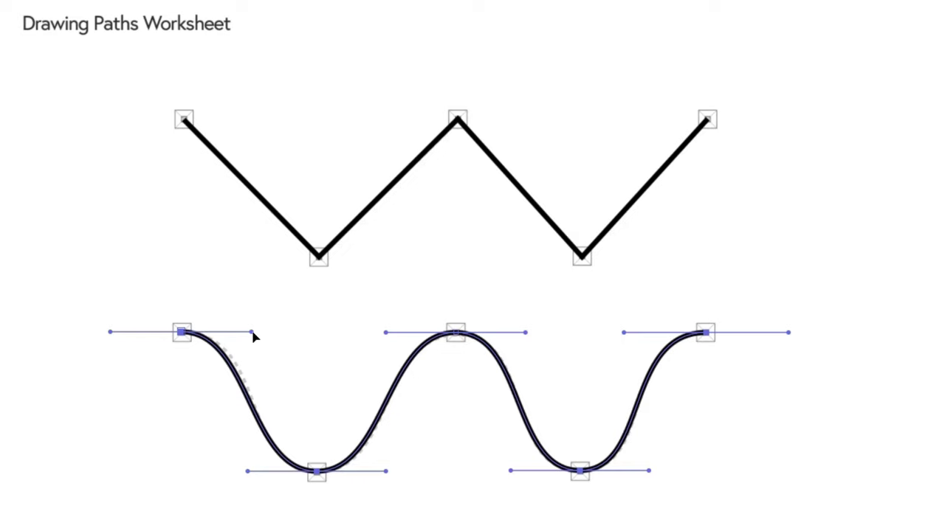
# Step: Lengthen and nudge the wave's top and bottom handles to even its bends, then deselect
pyautogui.moveTo(251, 332)
pyautogui.mouseDown()
pyautogui.moveTo(272, 333)
pyautogui.moveTo(263, 332)
pyautogui.mouseUp()
pyautogui.moveTo(247, 474); pyautogui.dragTo(244, 476)
pyautogui.moveTo(385, 476); pyautogui.dragTo(392, 476)
pyautogui.moveTo(511, 476); pyautogui.dragTo(508, 476)
pyautogui.moveTo(526, 334); pyautogui.dragTo(528, 333)
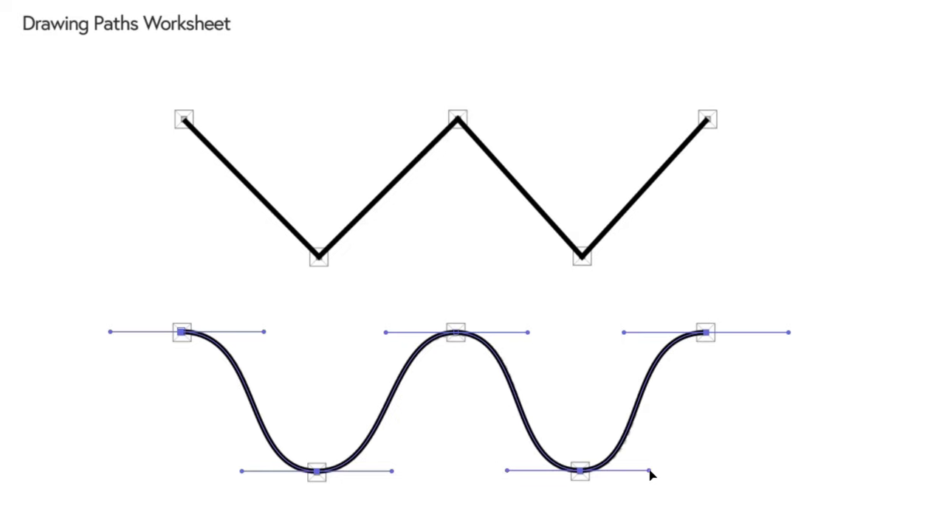
pyautogui.moveTo(649, 472); pyautogui.dragTo(654, 472)
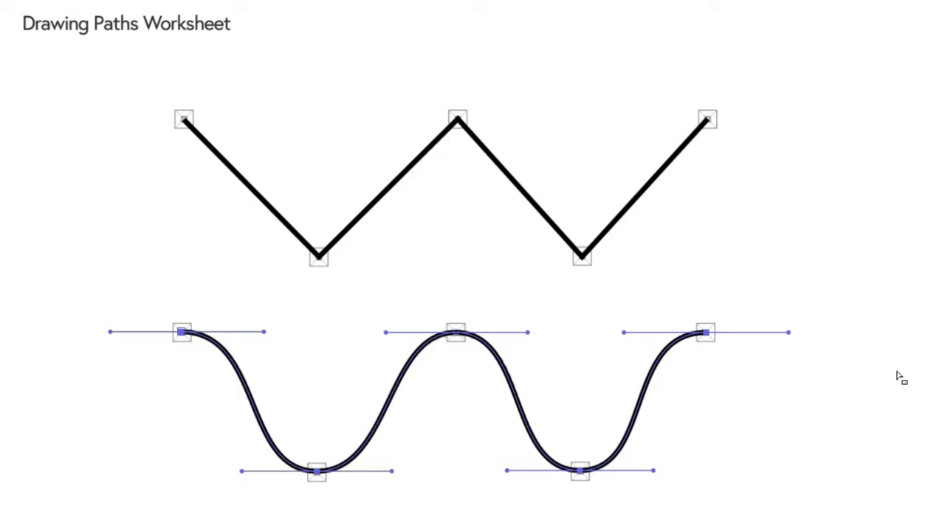
pyautogui.click(871, 301)
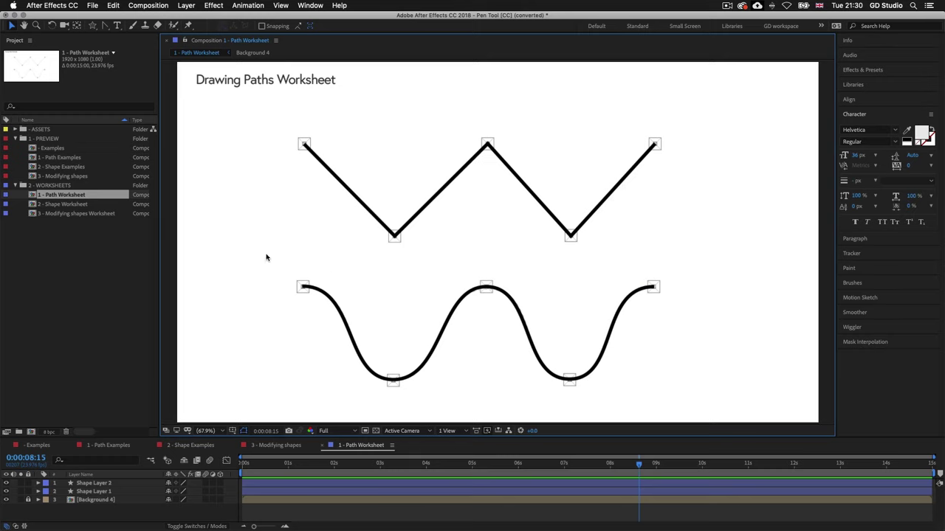
# Step: Open the 2 - Shape Worksheet composition from the Project panel
pyautogui.click(63, 205)
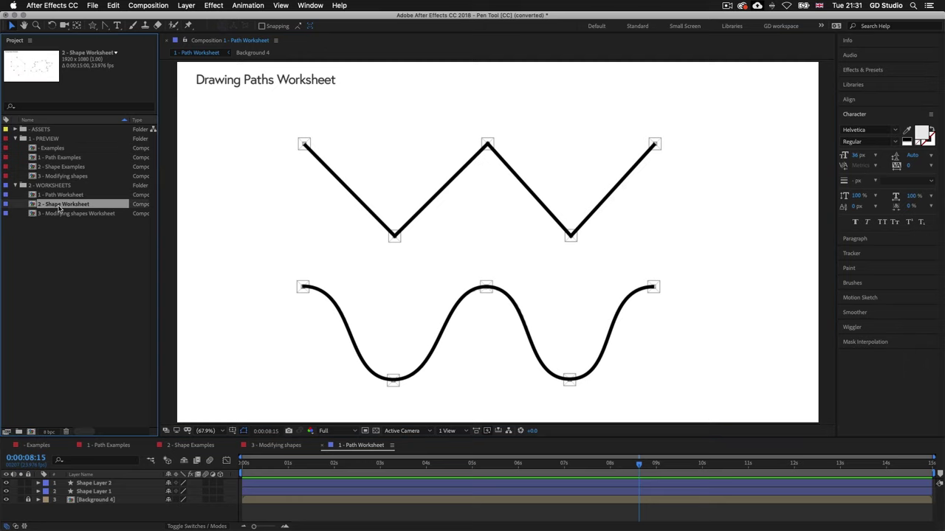
pyautogui.doubleClick(62, 205)
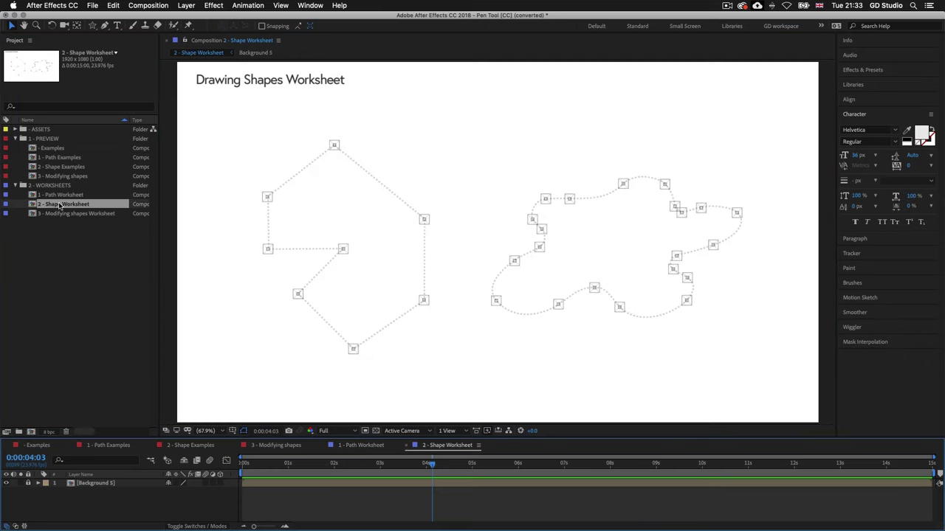
pyautogui.click(485, 260)
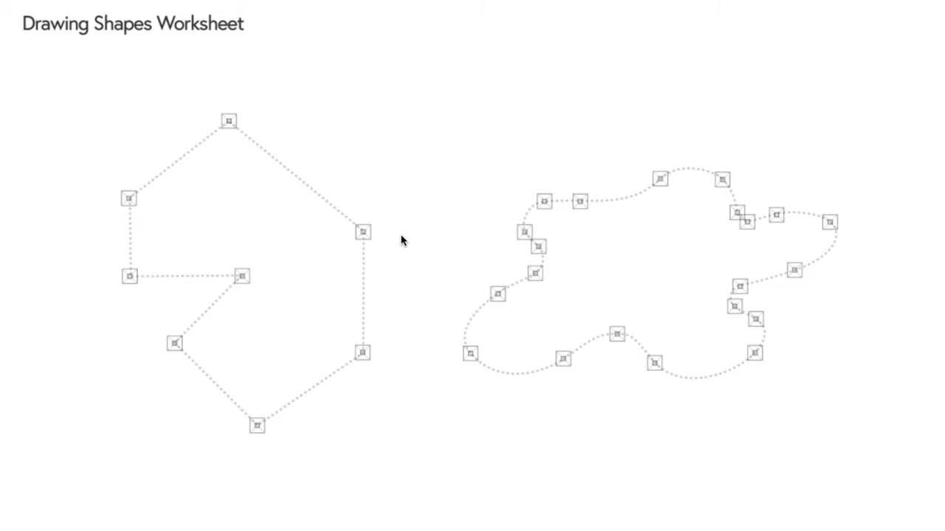
# Step: Trace the notched polygon guide's eight corners with the Pen tool and close it at the top point
pyautogui.press('g')
pyautogui.click(229, 123)
pyautogui.click(363, 234)
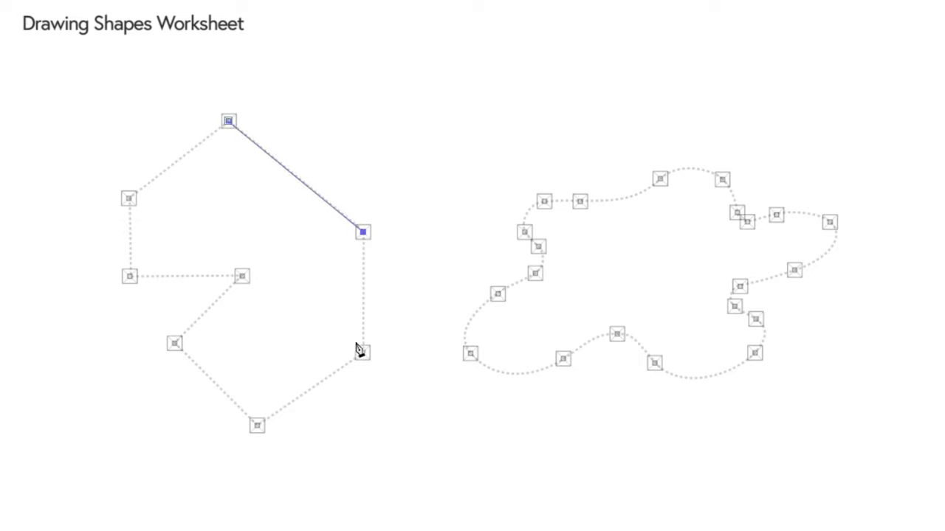
pyautogui.click(363, 352)
pyautogui.click(257, 426)
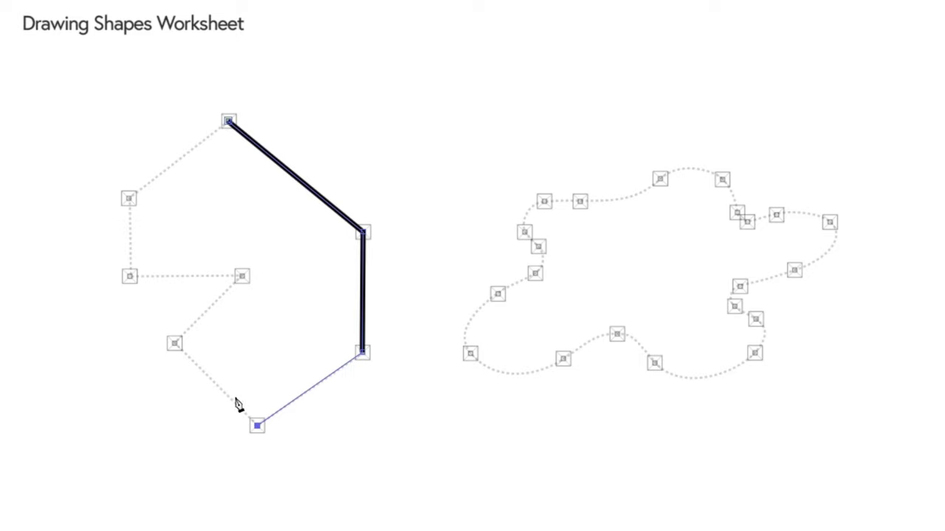
pyautogui.click(174, 344)
pyautogui.click(241, 276)
pyautogui.click(130, 276)
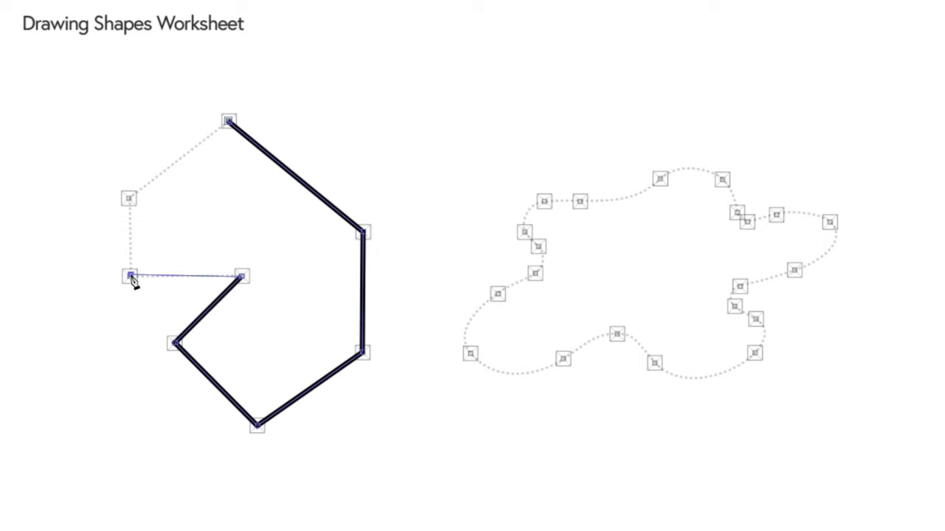
pyautogui.click(130, 200)
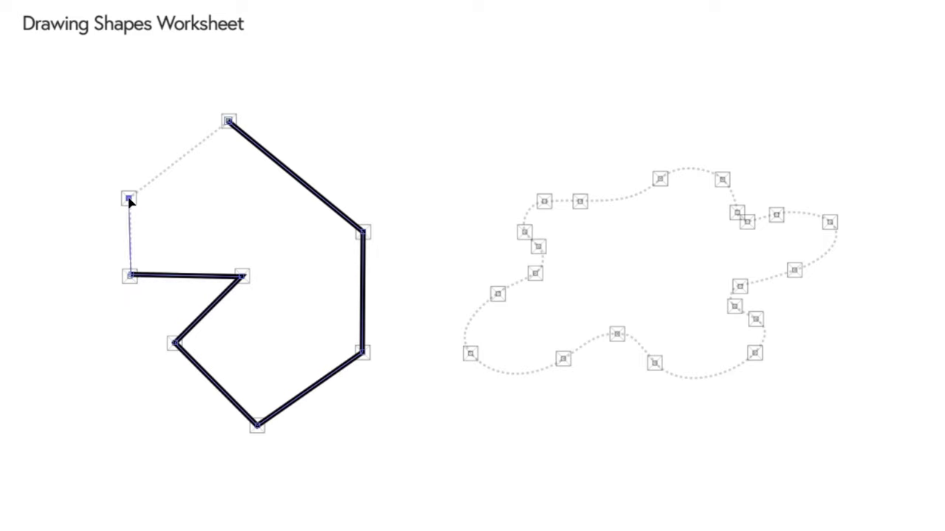
pyautogui.click(227, 127)
pyautogui.click(229, 124)
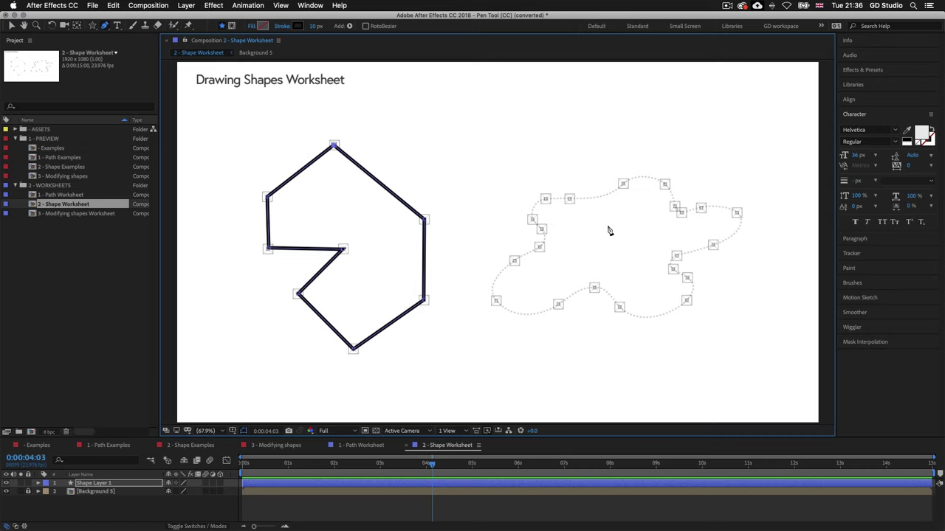
# Step: Start the blob outline, placing straight points along its top and down its right side
pyautogui.click(550, 510)
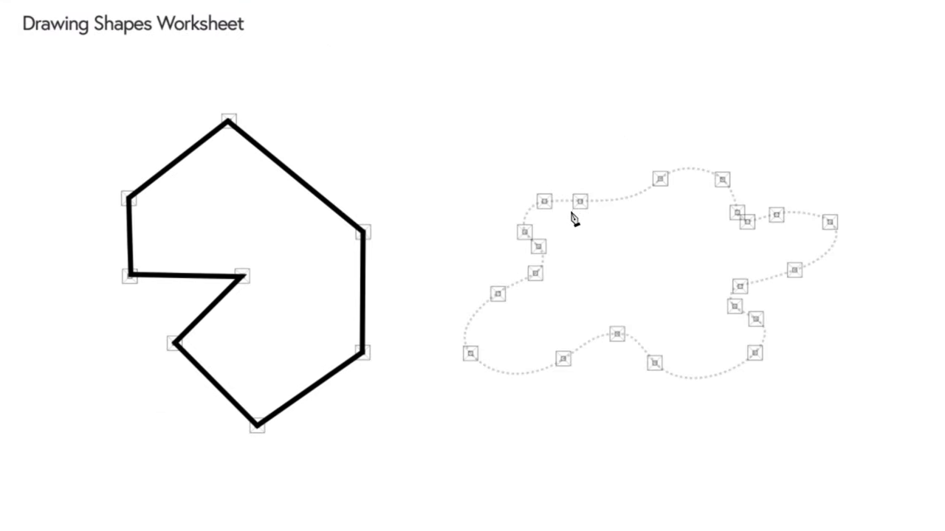
pyautogui.click(544, 203)
pyautogui.click(579, 201)
pyautogui.click(660, 179)
pyautogui.click(722, 179)
pyautogui.click(736, 212)
pyautogui.click(747, 221)
pyautogui.click(775, 214)
pyautogui.click(829, 221)
pyautogui.click(793, 271)
pyautogui.click(739, 286)
pyautogui.click(735, 306)
# Step: Trace the blob's bottom and left edges, close the path at its start point, then deselect
pyautogui.click(755, 319)
pyautogui.click(753, 352)
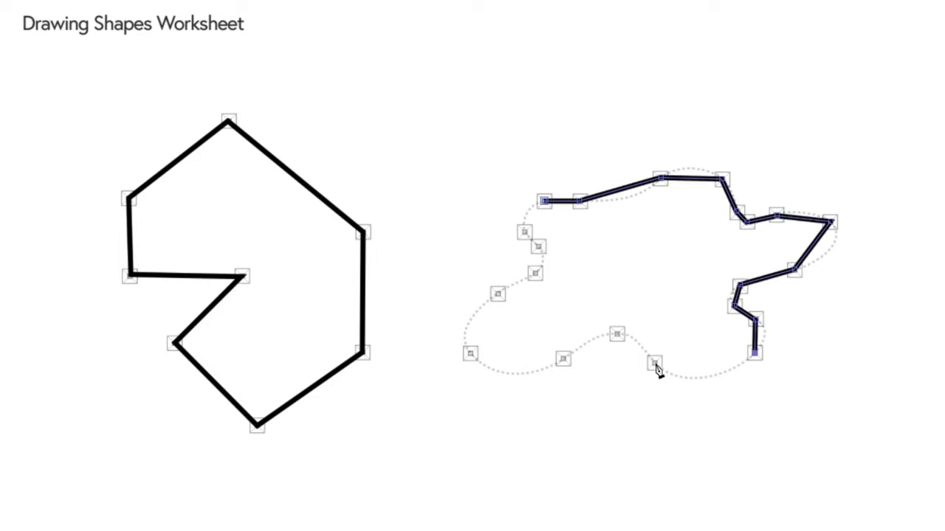
pyautogui.click(654, 363)
pyautogui.click(616, 335)
pyautogui.click(563, 358)
pyautogui.click(470, 354)
pyautogui.click(498, 294)
pyautogui.click(534, 273)
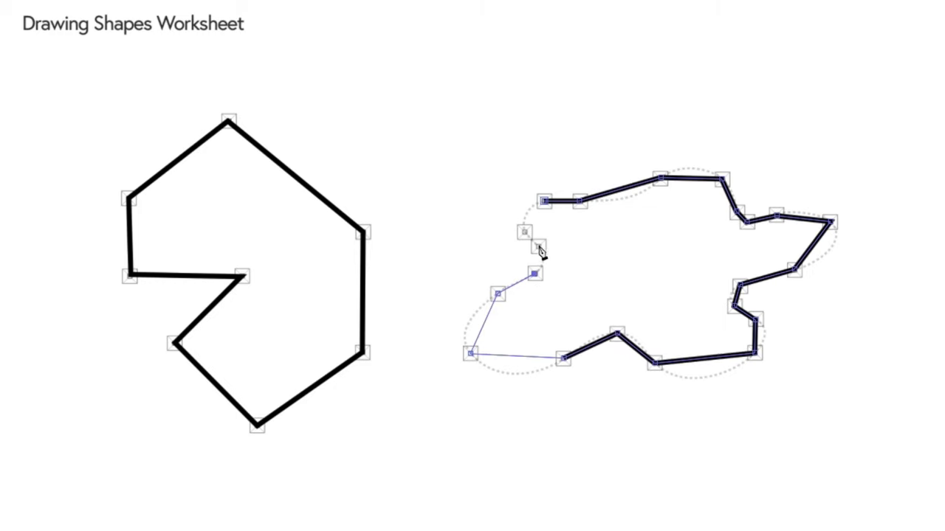
pyautogui.click(538, 246)
pyautogui.click(524, 231)
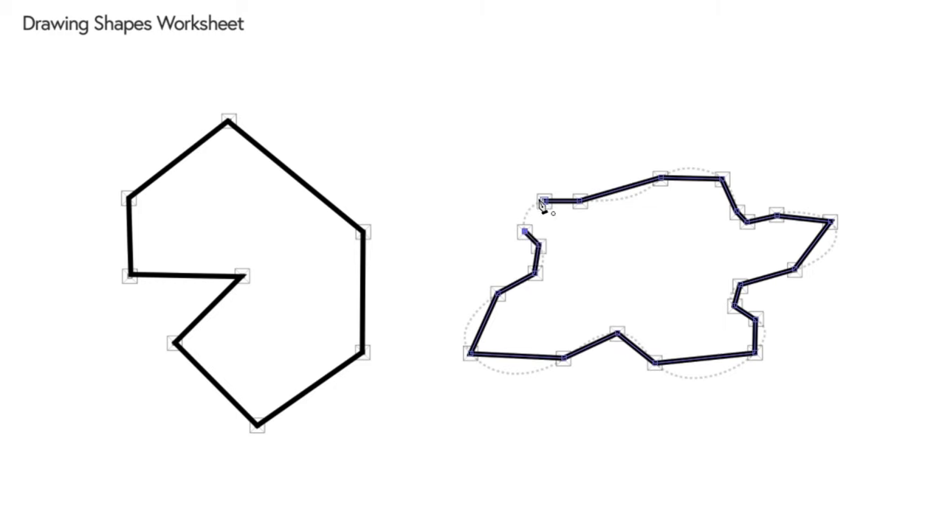
pyautogui.click(544, 202)
pyautogui.click(544, 201)
pyautogui.click(661, 109)
pyautogui.click(677, 256)
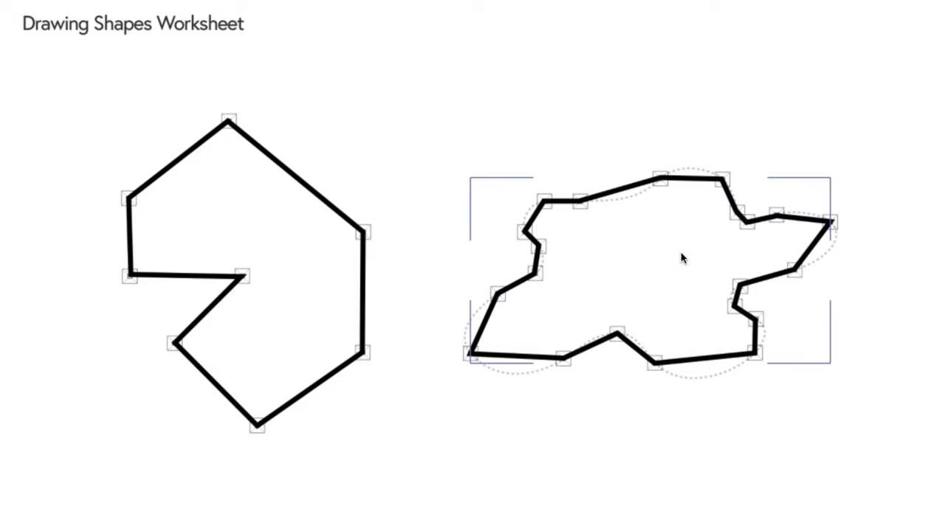
pyautogui.click(612, 443)
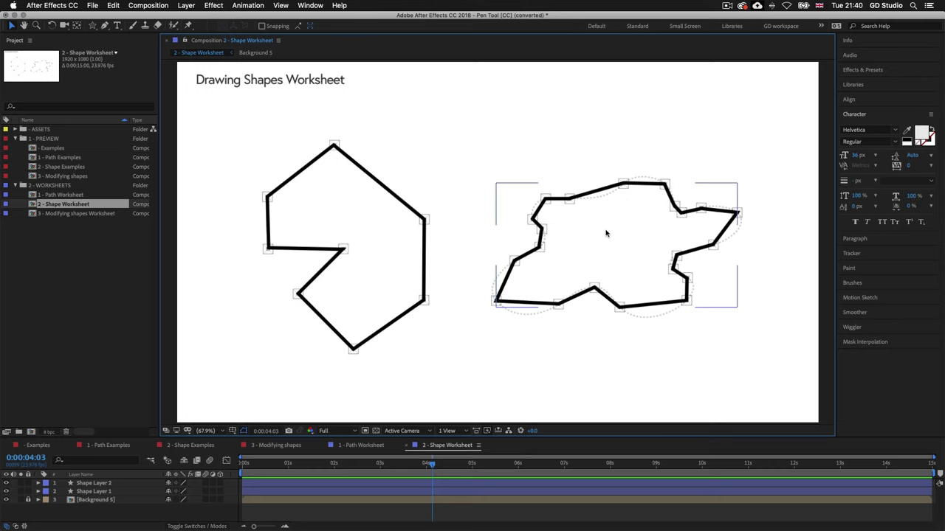
# Step: Zoom the composition view to 400% on the blob's upper-left corners
pyautogui.press('/')
pyautogui.moveTo(607, 233); pyautogui.dragTo(518, 298)
pyautogui.press('.')
pyautogui.press('.')
pyautogui.moveTo(392, 250); pyautogui.dragTo(508, 229)
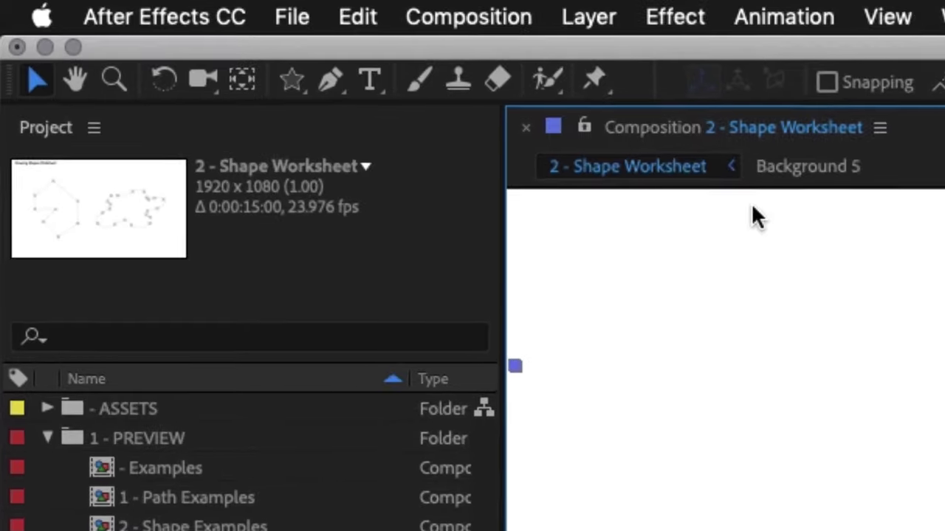
# Step: Pick the Convert Vertex Tool from the Pen tool's flyout
pyautogui.click(330, 84)
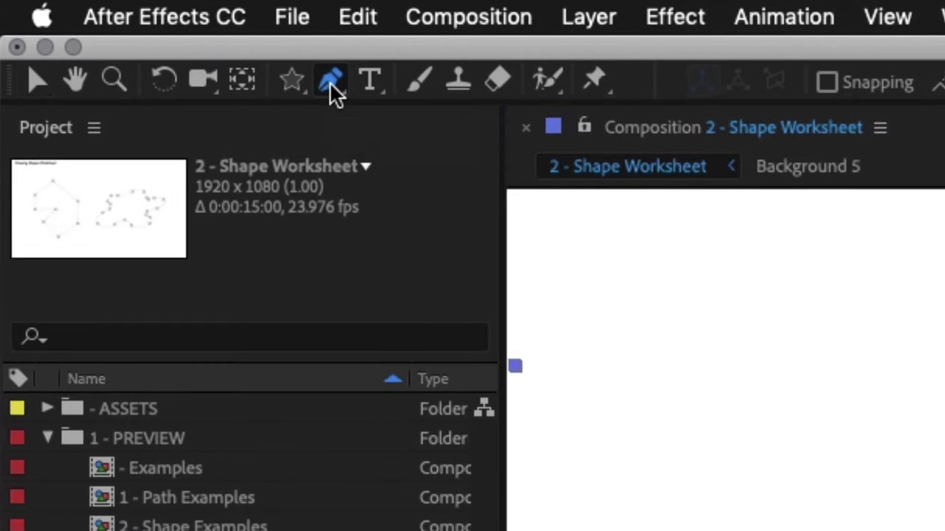
pyautogui.click(329, 83)
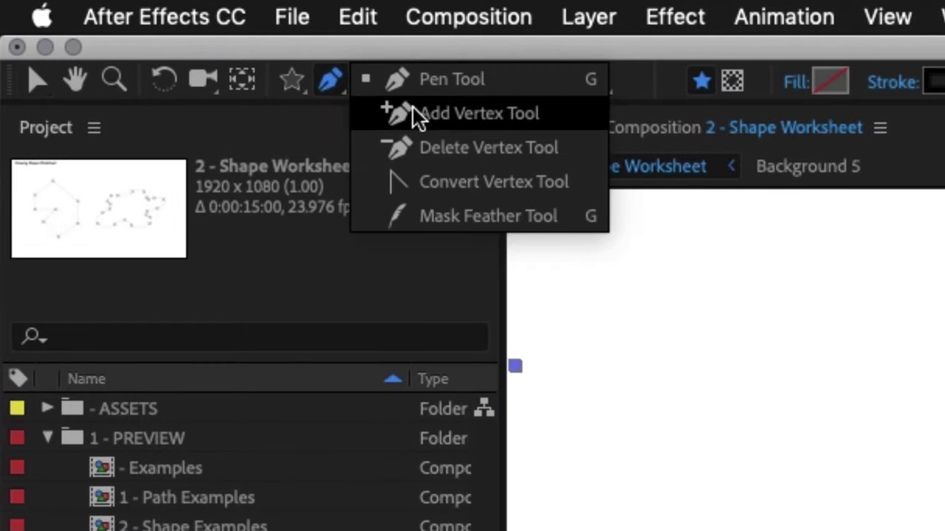
pyautogui.click(478, 181)
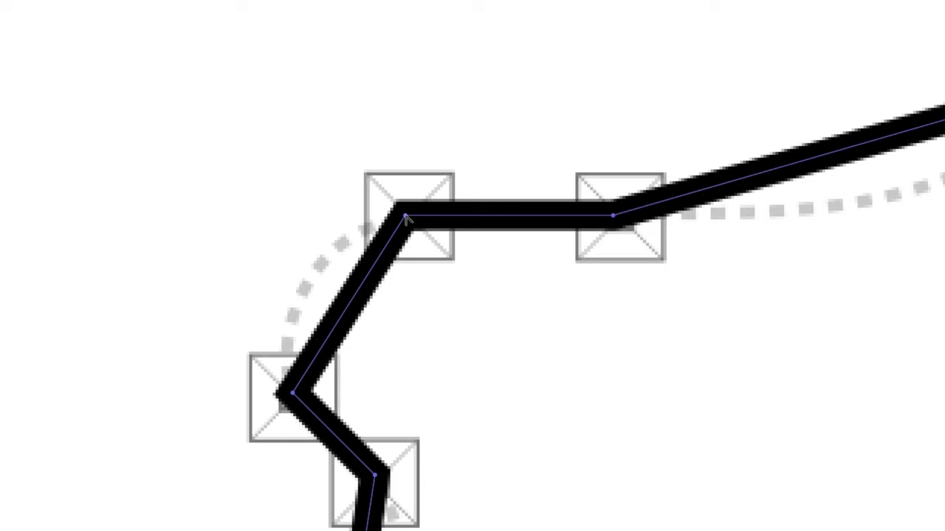
# Step: Drag out curve handles on the blob's upper-left, top and right corner points
pyautogui.moveTo(405, 215); pyautogui.dragTo(313, 229)
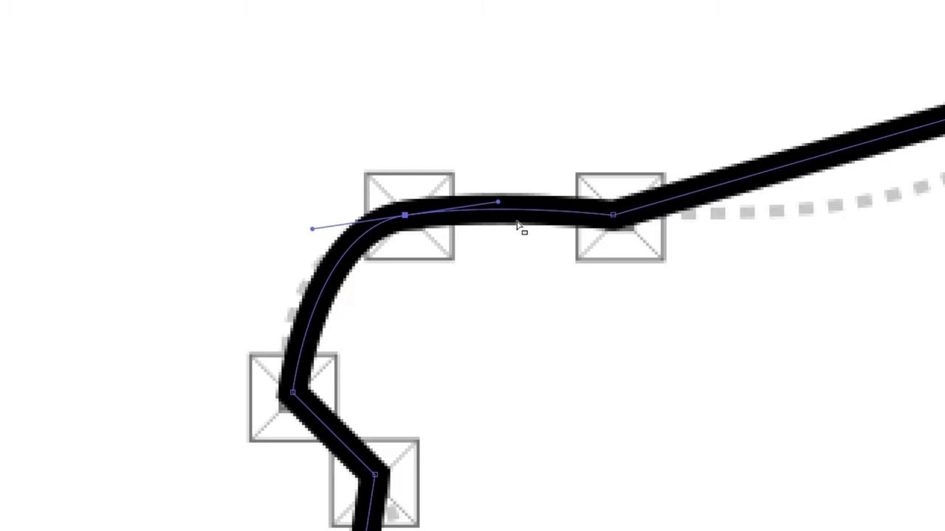
pyautogui.moveTo(613, 217); pyautogui.dragTo(529, 225)
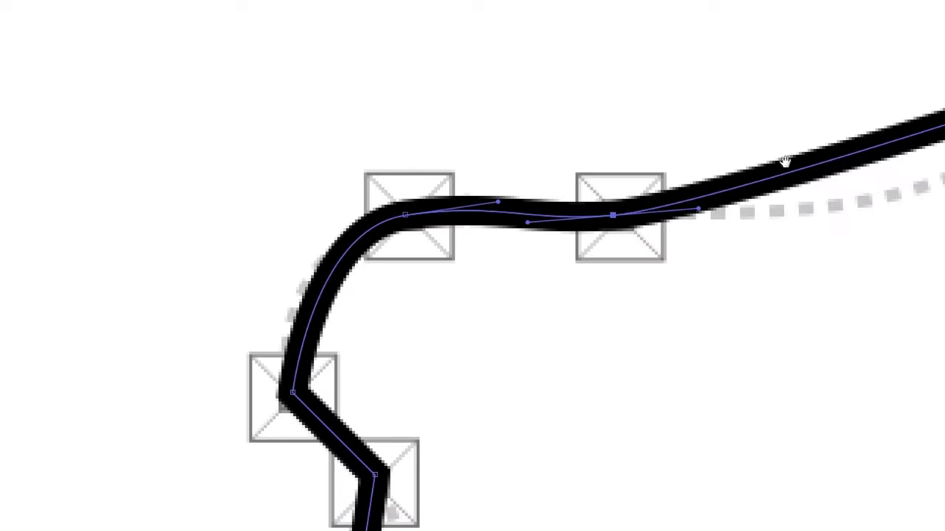
pyautogui.moveTo(699, 149); pyautogui.dragTo(591, 258)
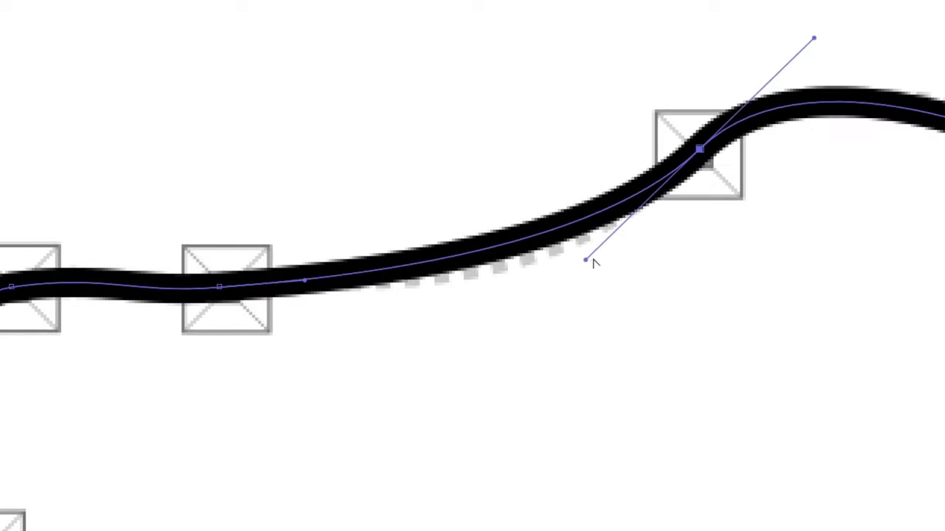
pyautogui.hscroll(10, 583, 243)
pyautogui.moveTo(547, 183); pyautogui.dragTo(573, 209)
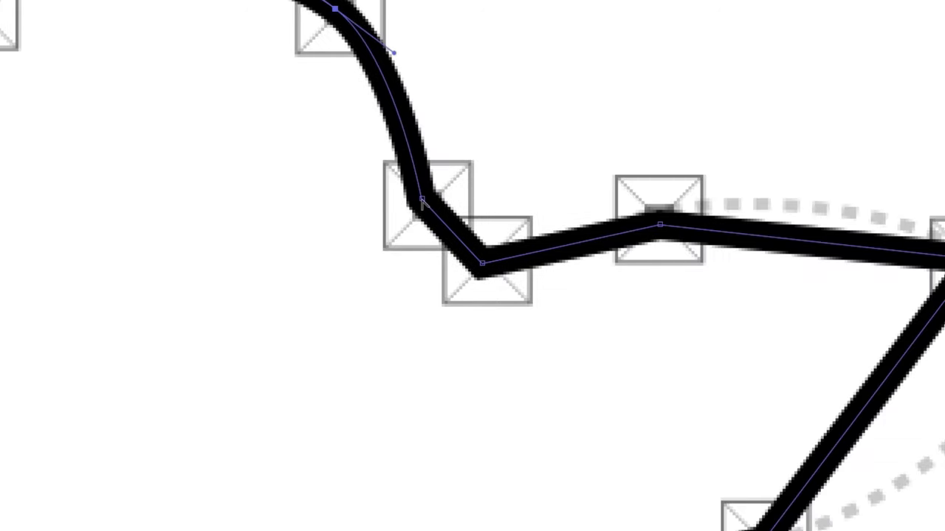
pyautogui.moveTo(441, 308); pyautogui.dragTo(241, 347)
pyautogui.moveTo(660, 273); pyautogui.dragTo(465, 126)
pyautogui.moveTo(552, 179); pyautogui.dragTo(598, 193)
# Step: Curve the remaining blob corners while panning around the path, then zoom back out
pyautogui.moveTo(432, 303); pyautogui.dragTo(760, 121)
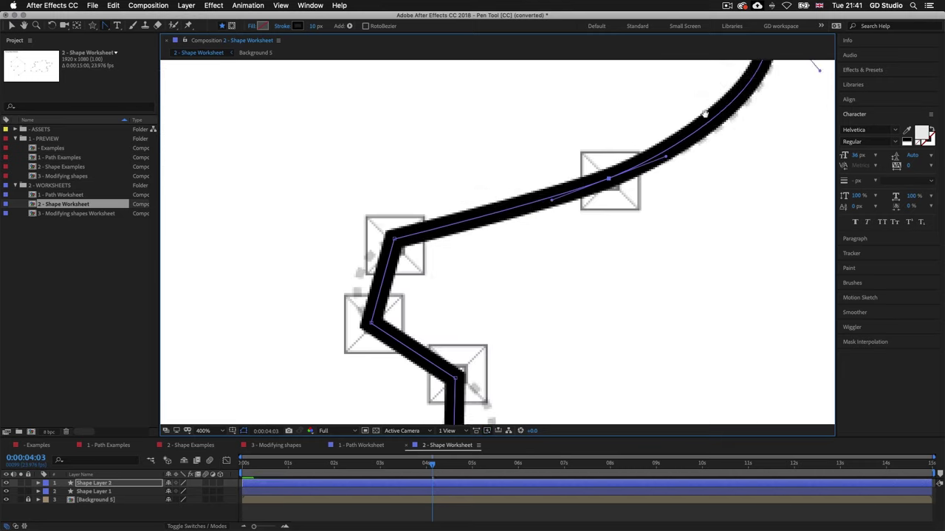
pyautogui.moveTo(699, 144); pyautogui.dragTo(707, 89)
pyautogui.moveTo(405, 185); pyautogui.dragTo(456, 31)
pyautogui.moveTo(496, 185); pyautogui.dragTo(552, 221)
pyautogui.moveTo(520, 283); pyautogui.dragTo(676, 321)
pyautogui.moveTo(447, 285); pyautogui.dragTo(739, 357)
pyautogui.moveTo(363, 286); pyautogui.dragTo(607, 209)
pyautogui.scroll(5, 659, 168)
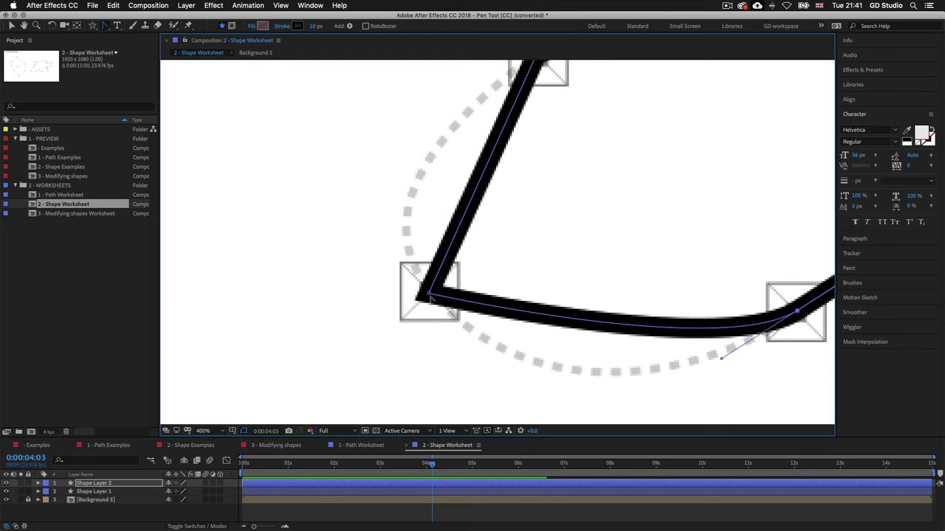
pyautogui.scroll(5, 317, 347)
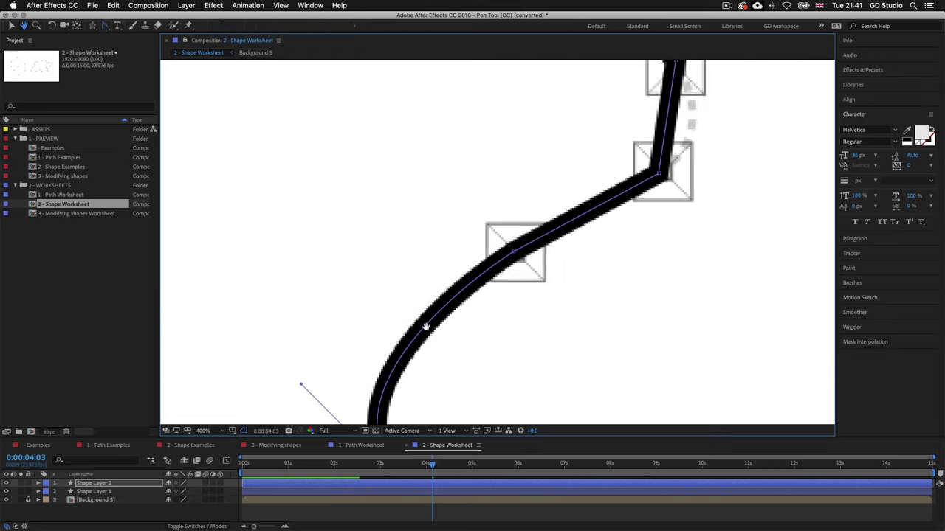
pyautogui.scroll(5, 461, 334)
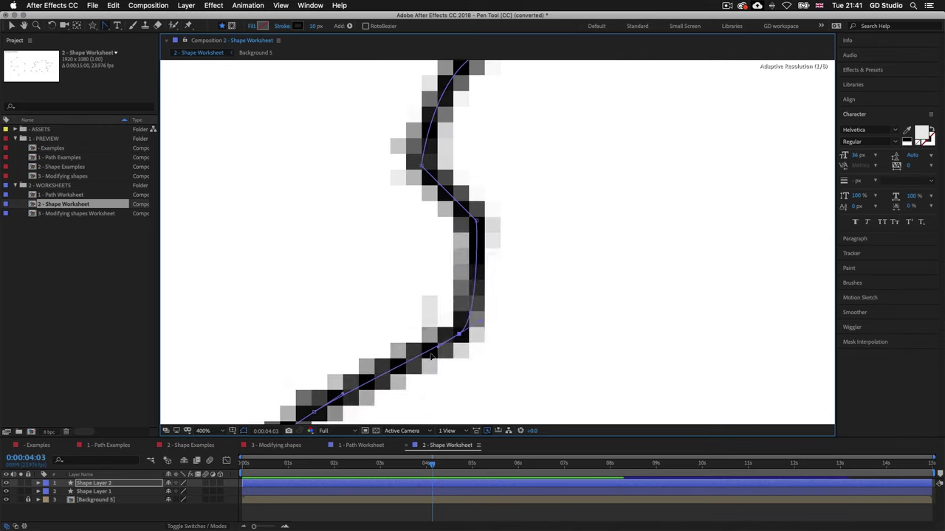
pyautogui.scroll(-3, 472, 243)
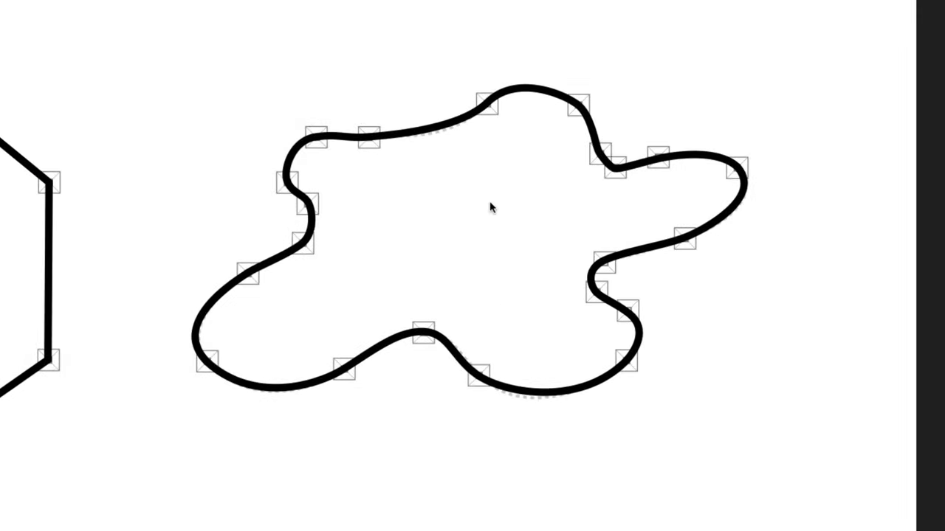
# Step: Select all the blob path's points and tweak the top point's curve handle
pyautogui.press('v')
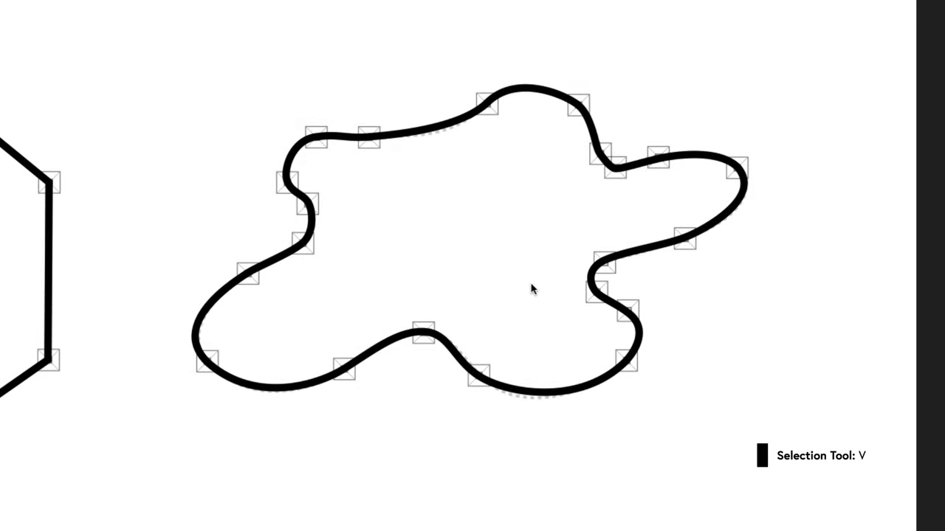
pyautogui.click(426, 134)
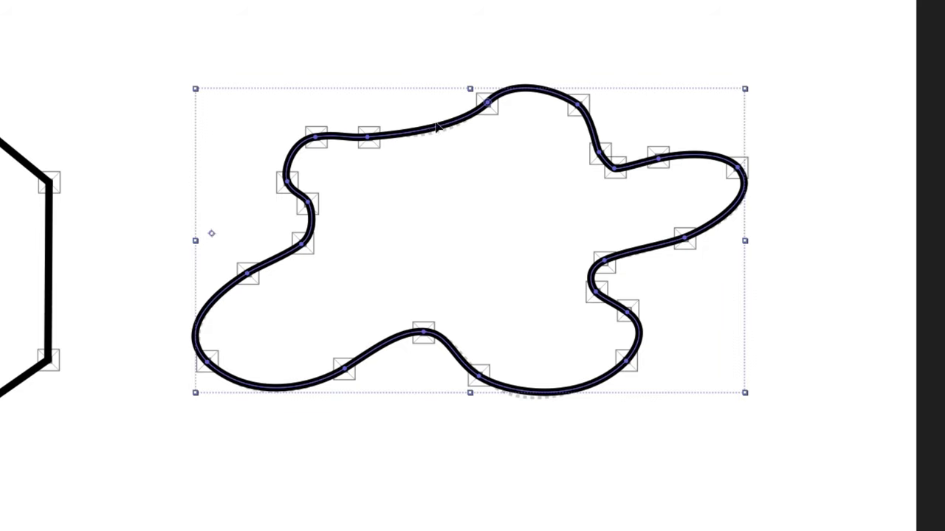
pyautogui.doubleClick(438, 131)
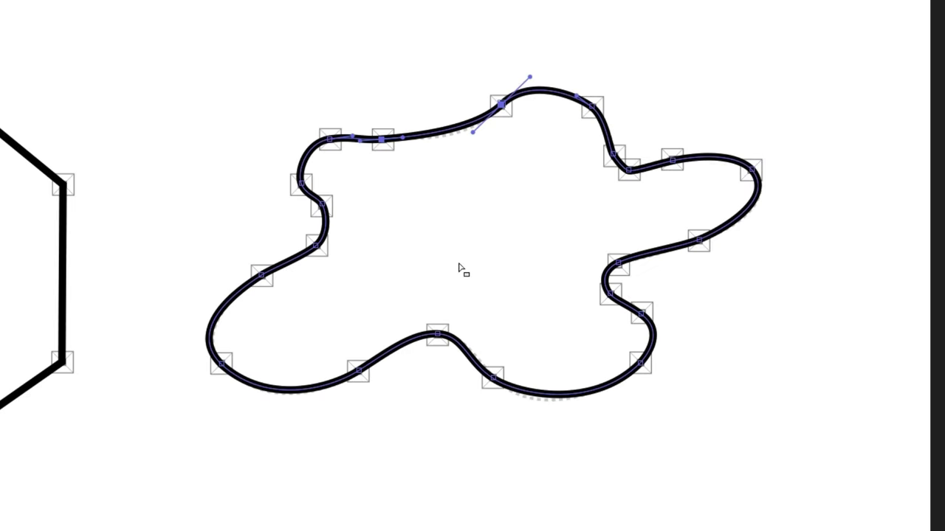
pyautogui.moveTo(160, 97); pyautogui.dragTo(868, 485)
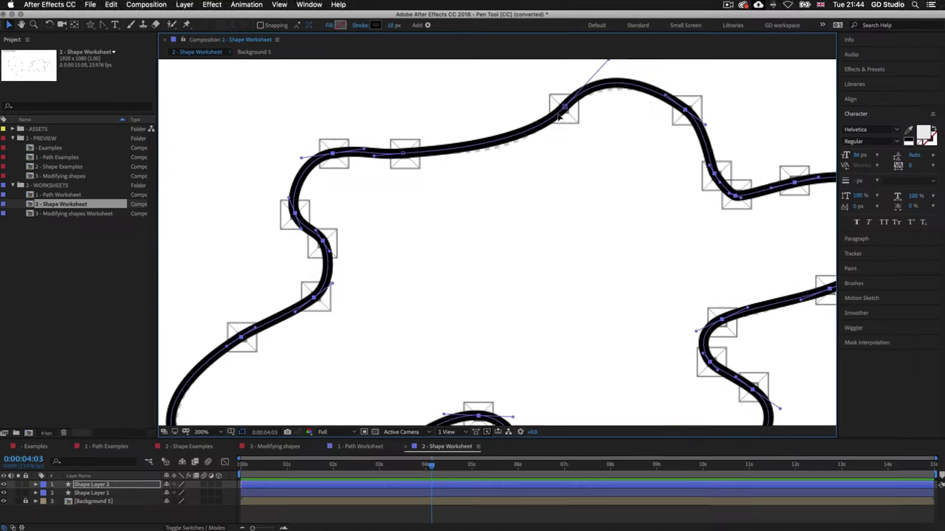
pyautogui.moveTo(629, 8); pyautogui.dragTo(636, 0)
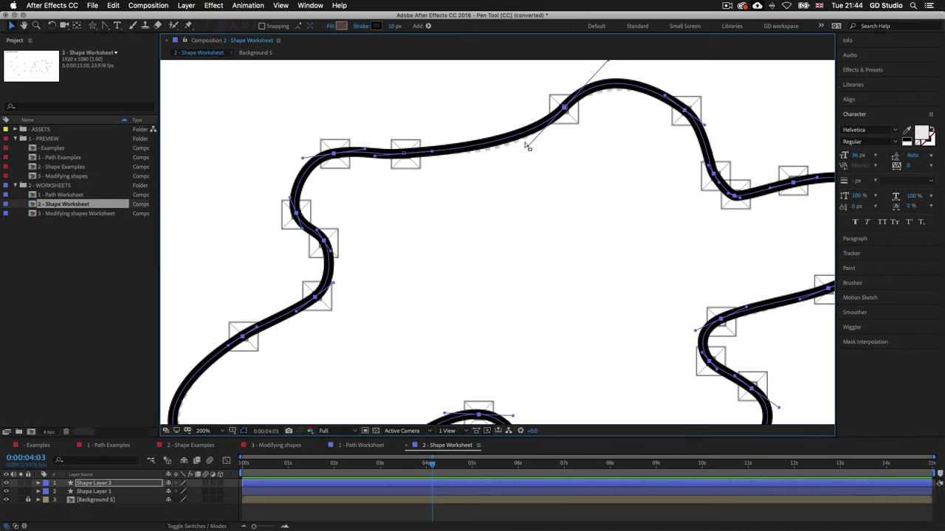
# Step: Pan and zoom out until the whole worksheet is visible again
pyautogui.scroll(-5, 517, 185)
pyautogui.hscroll(-5, 517, 185)
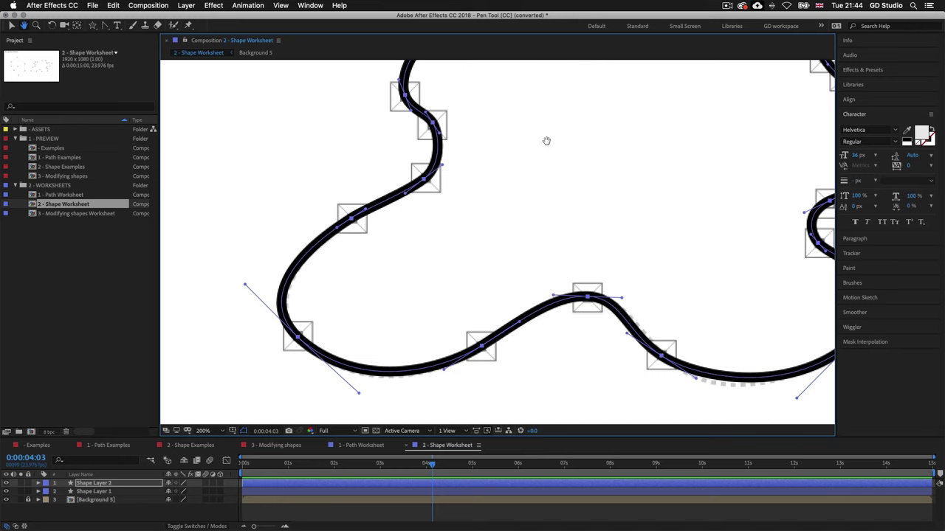
pyautogui.scroll(3, 411, 213)
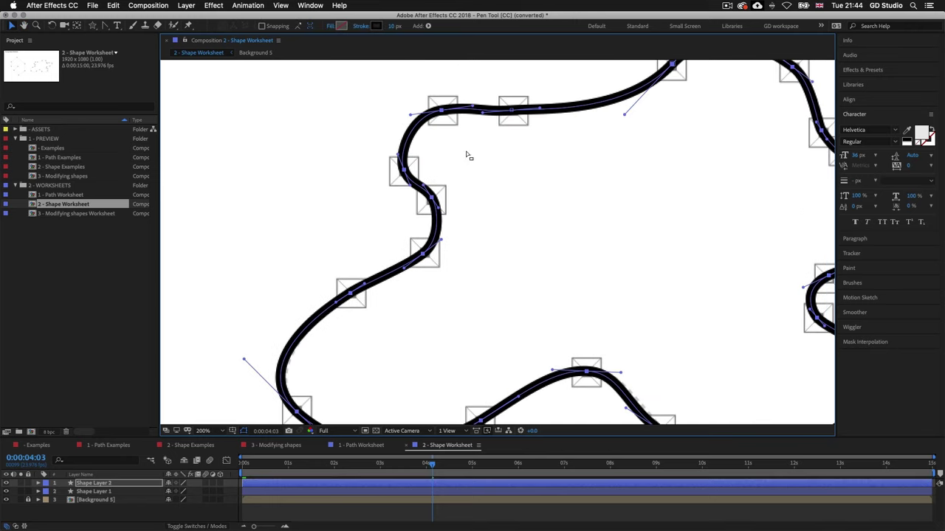
pyautogui.scroll(3, 427, 190)
pyautogui.hscroll(1, 435, 184)
pyautogui.scroll(-5, 447, 177)
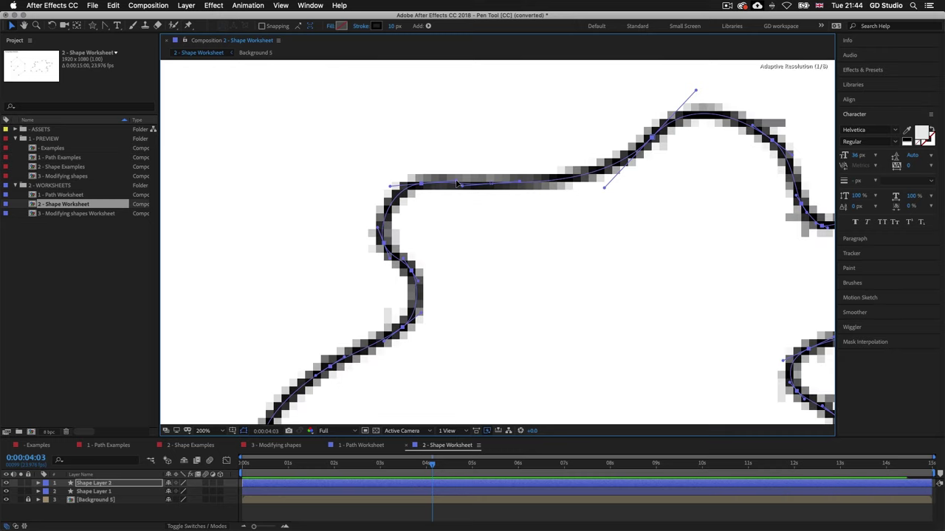
pyautogui.scroll(-1, 521, 213)
pyautogui.press('z')
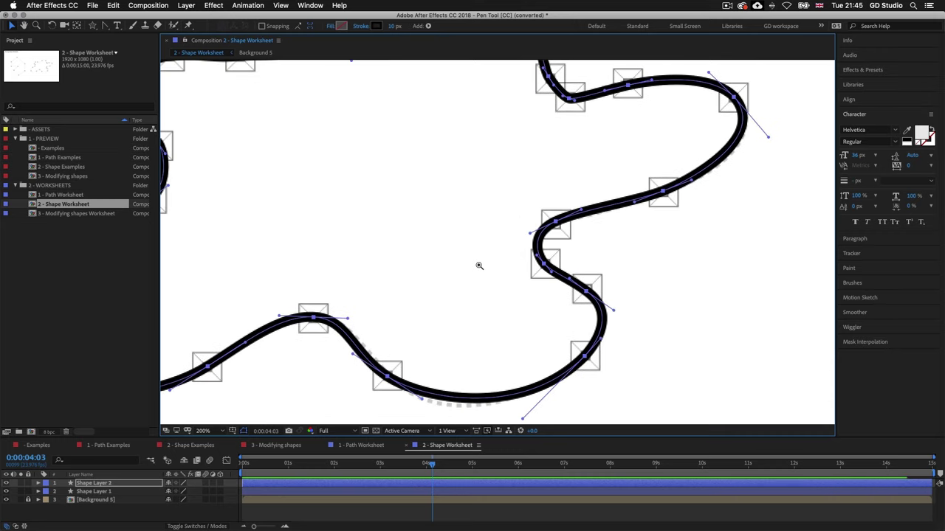
pyautogui.scroll(-3, 444, 335)
pyautogui.press('v')
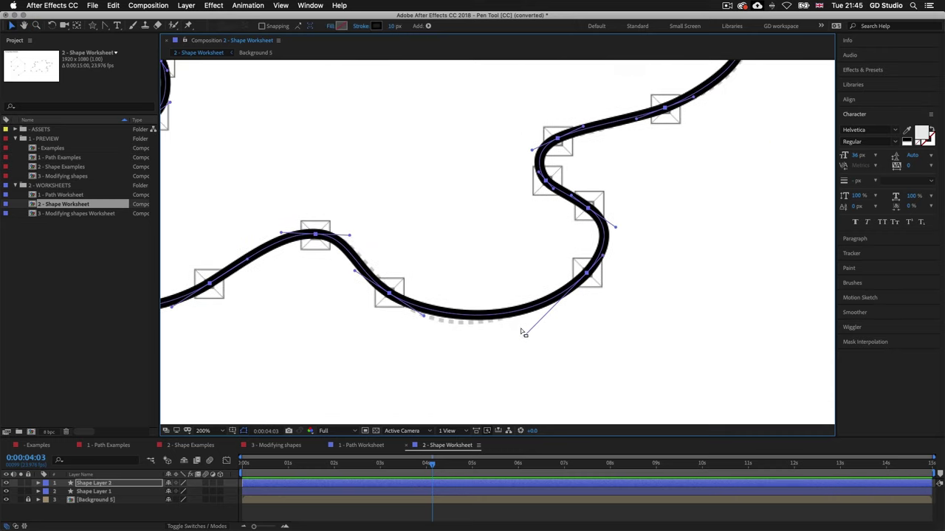
pyautogui.press('h')
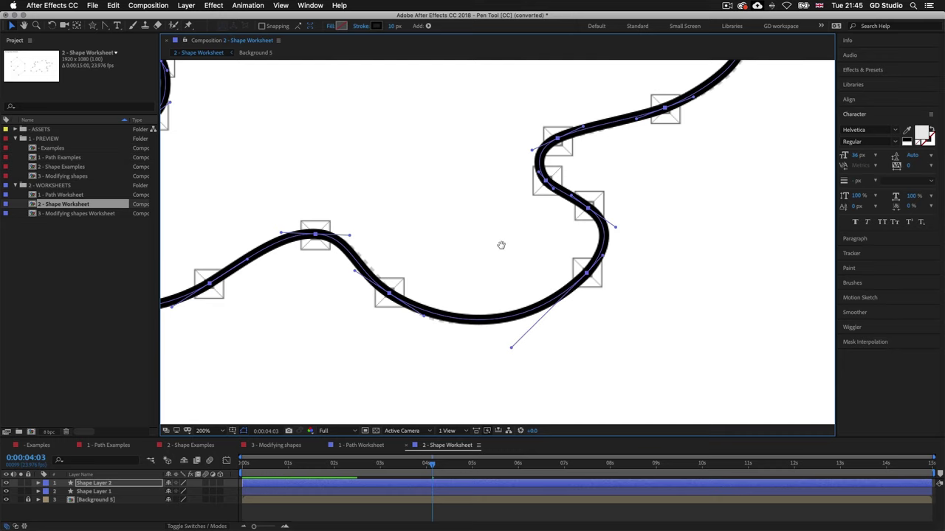
pyautogui.hscroll(-3, 490, 314)
pyautogui.press('z')
pyautogui.keyDown('alt'); pyautogui.click(418, 226); pyautogui.keyUp('alt')
# Step: Deselect the blob and set the viewer magnification to Fit
pyautogui.keyDown('alt'); pyautogui.click(438, 213); pyautogui.keyUp('alt')
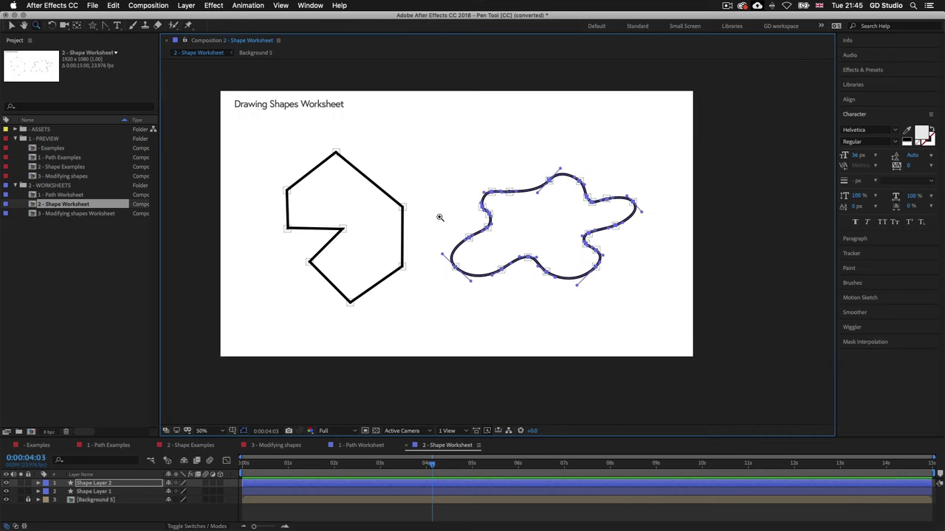
pyautogui.scroll(2, 504, 242)
pyautogui.press('v')
pyautogui.click(501, 178)
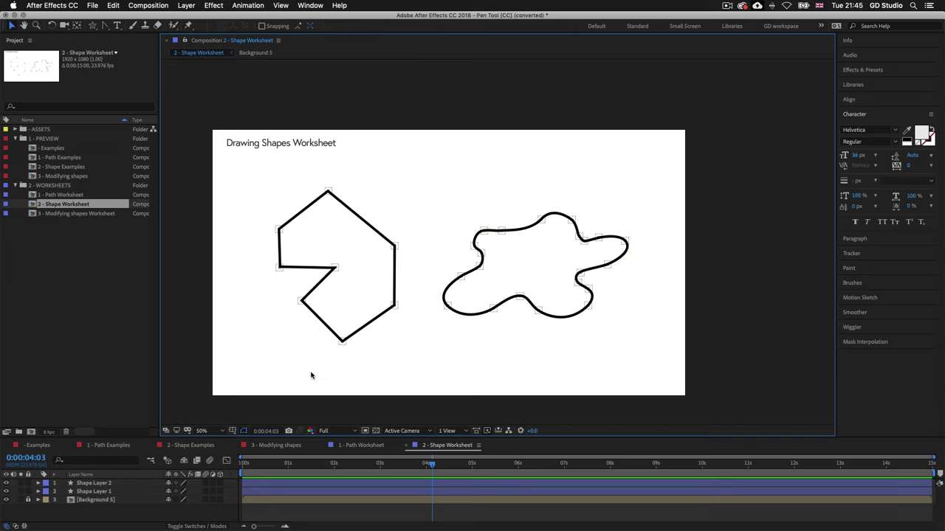
pyautogui.click(223, 434)
pyautogui.click(221, 260)
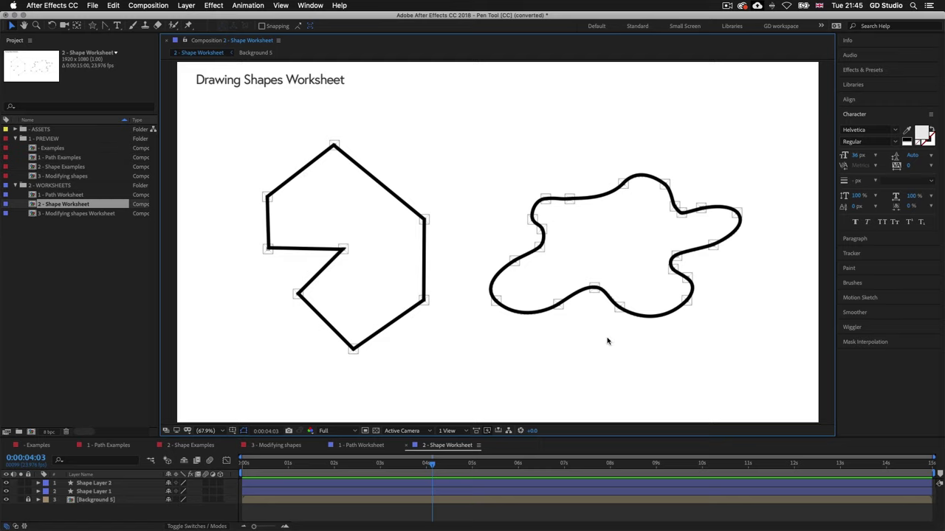
# Step: Open the '3 - Modifying shapes Worksheet' composition and select the square layer
pyautogui.click(79, 213)
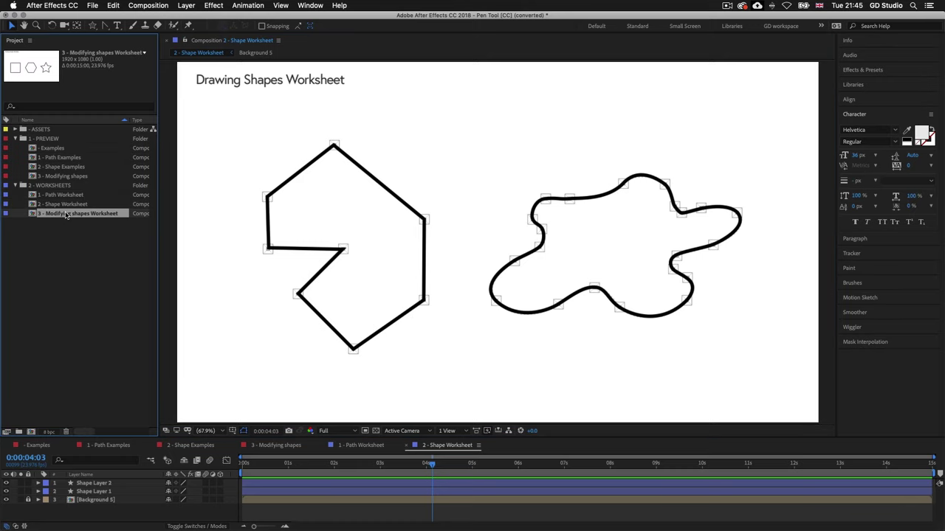
pyautogui.doubleClick(65, 214)
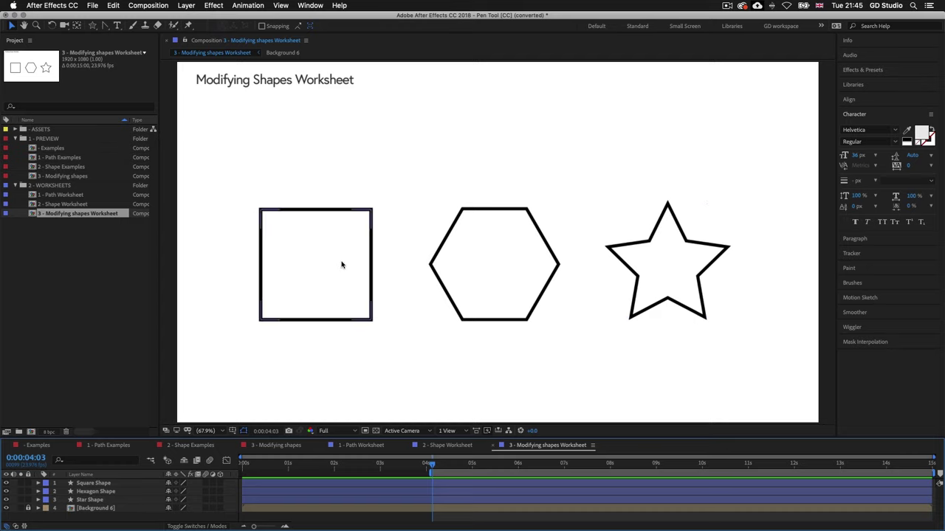
pyautogui.press('v')
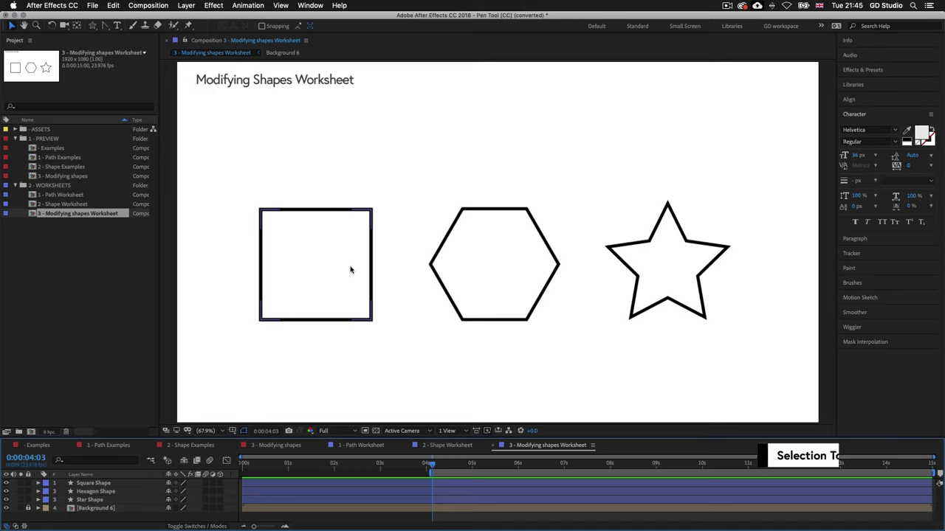
pyautogui.click(321, 213)
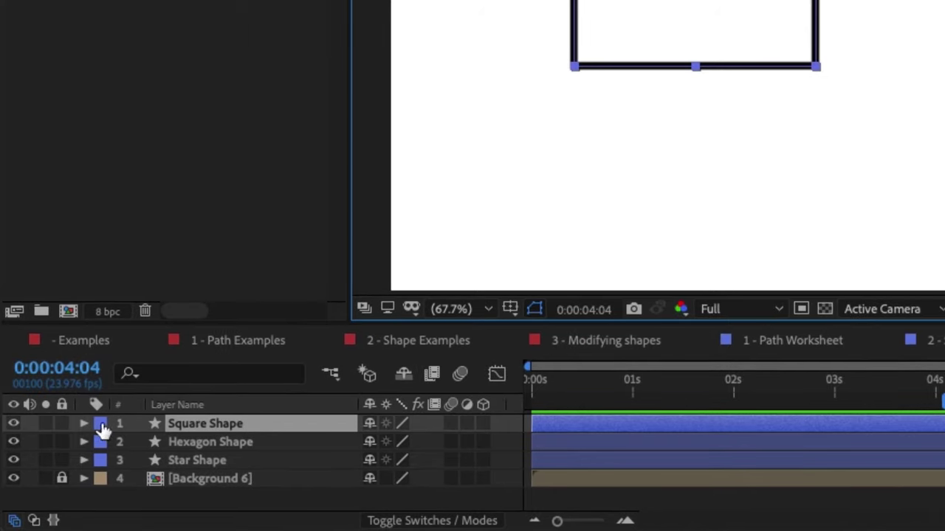
# Step: Convert the Square Shape's Rectangle Path 1 to a Bezier path, then collapse the layer
pyautogui.click(83, 423)
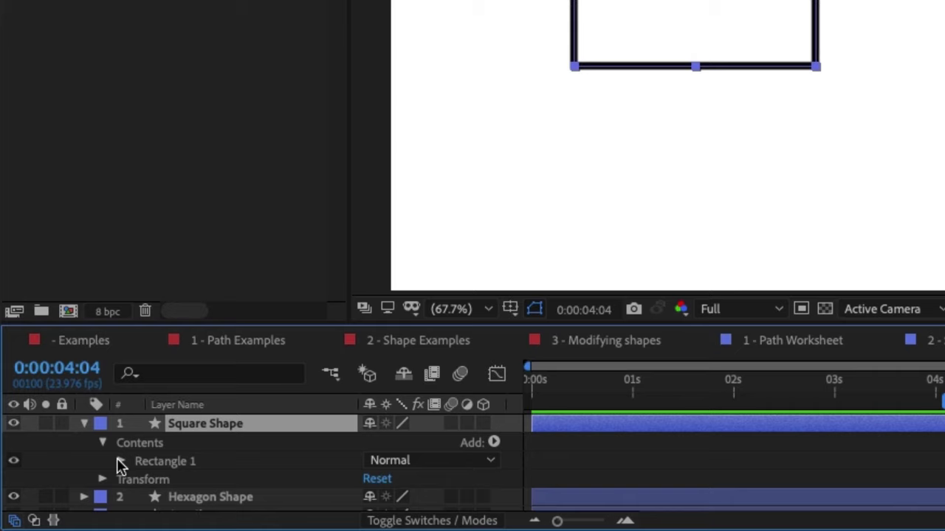
pyautogui.click(120, 463)
pyautogui.scroll(-1, 228, 448)
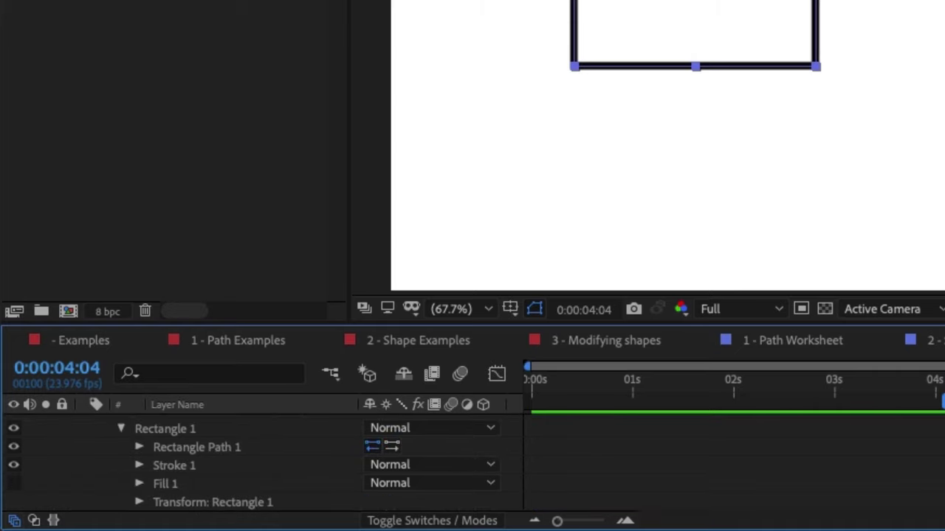
pyautogui.moveTo(234, 325); pyautogui.dragTo(235, 267)
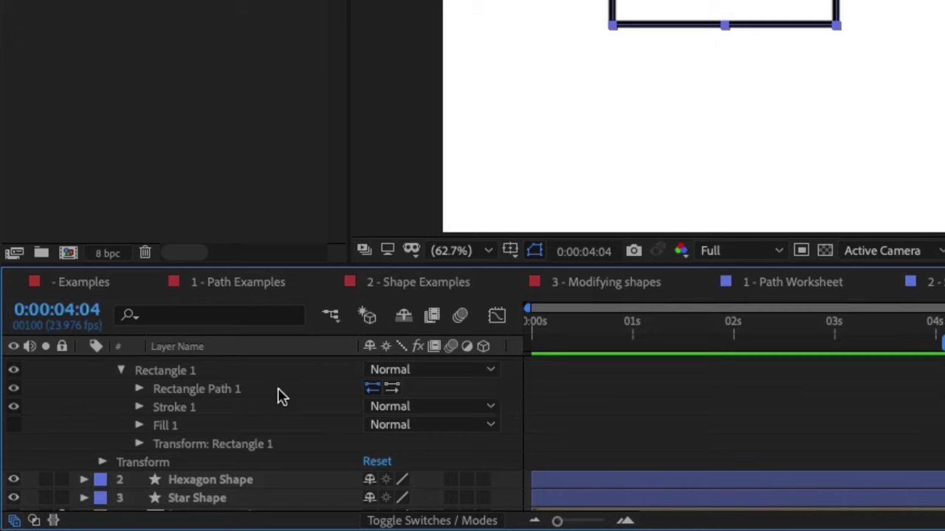
pyautogui.rightClick(208, 390)
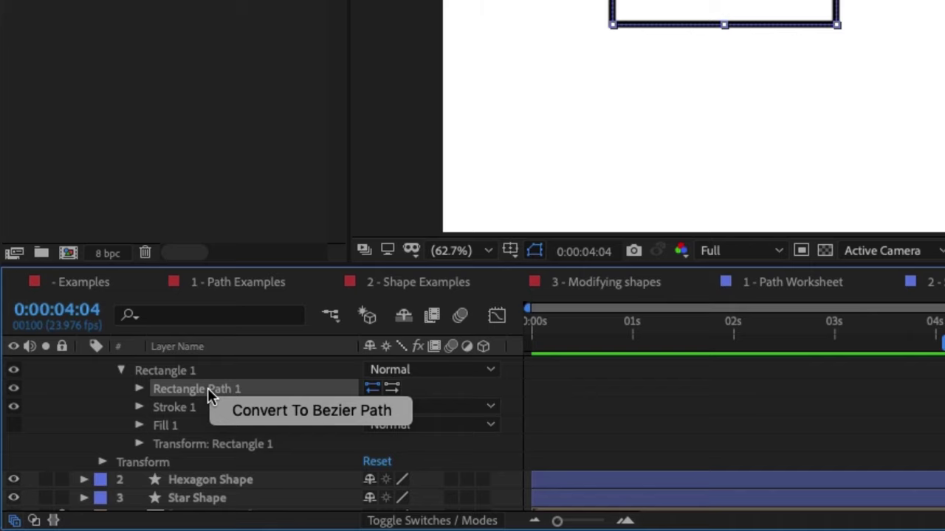
pyautogui.click(293, 411)
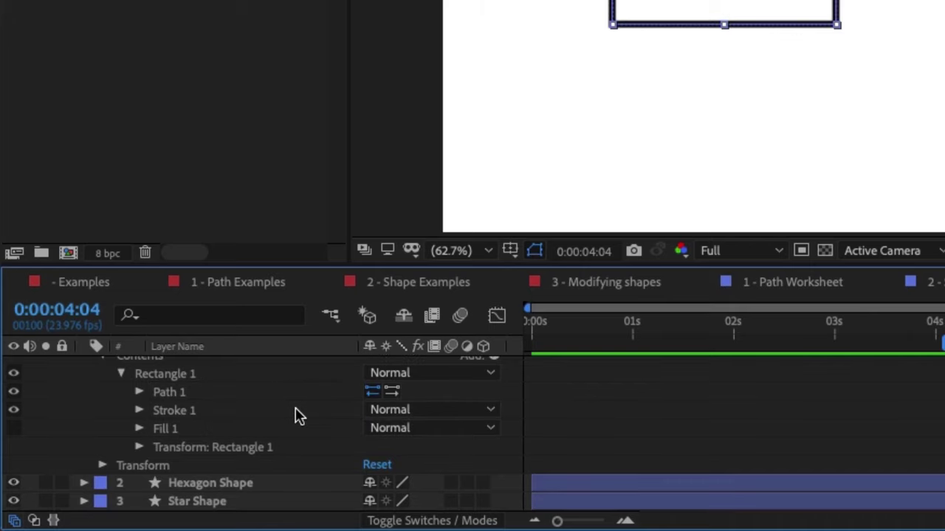
pyautogui.scroll(2, 210, 411)
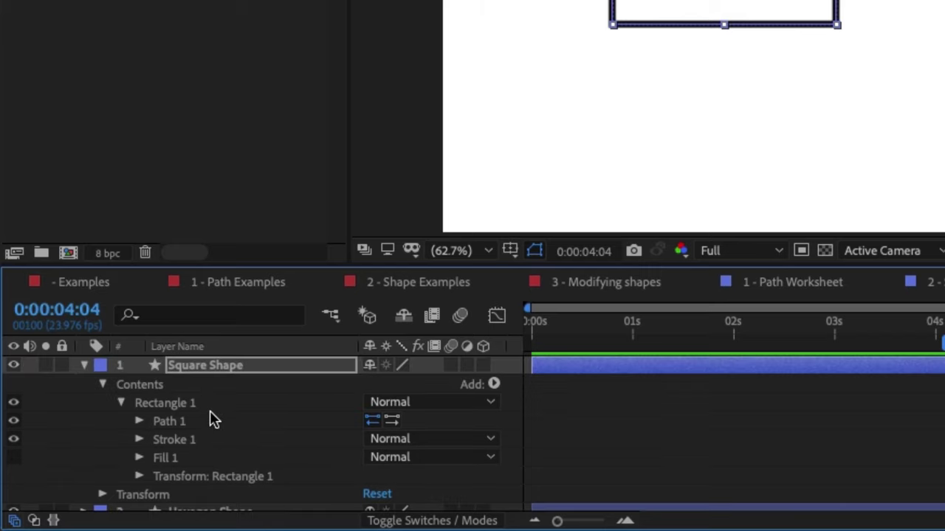
pyautogui.click(85, 364)
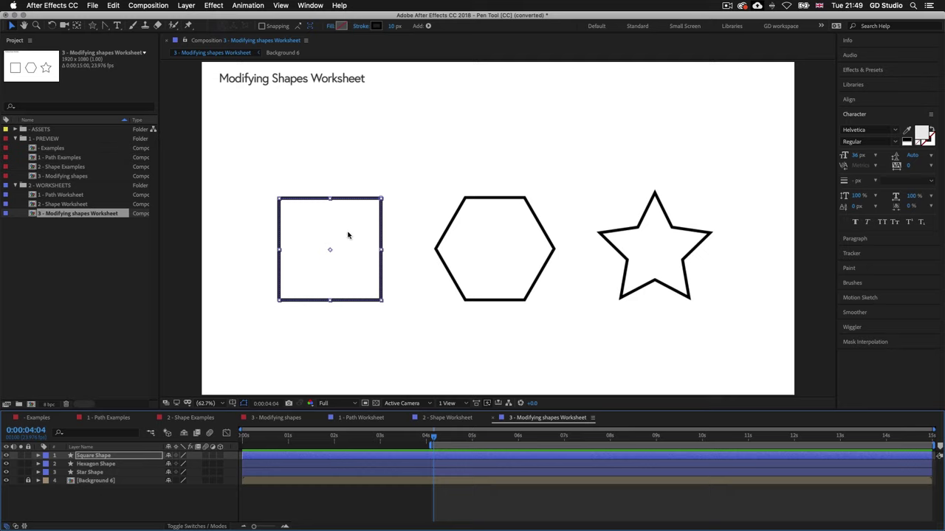
# Step: At 100% zoom, drag the square's bottom corners as a test, then undo the moves
pyautogui.click(682, 134)
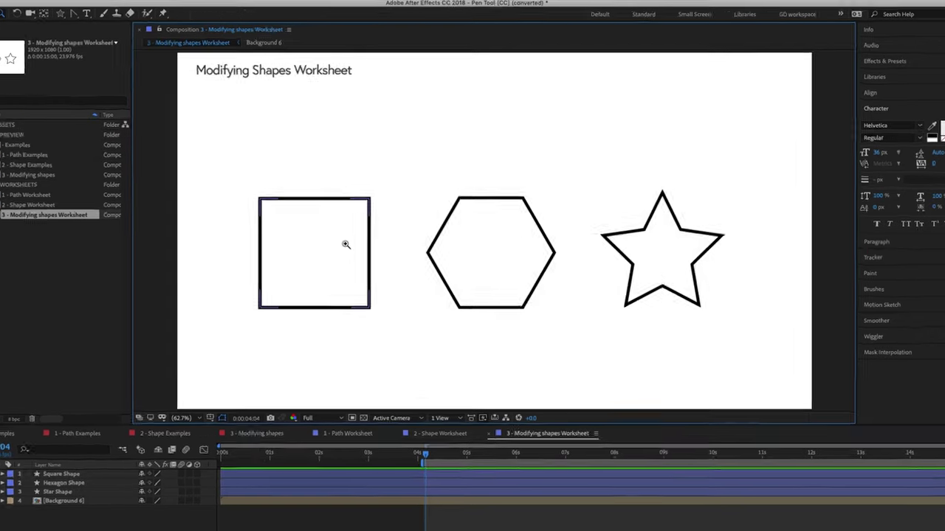
pyautogui.click(345, 244)
pyautogui.click(407, 153)
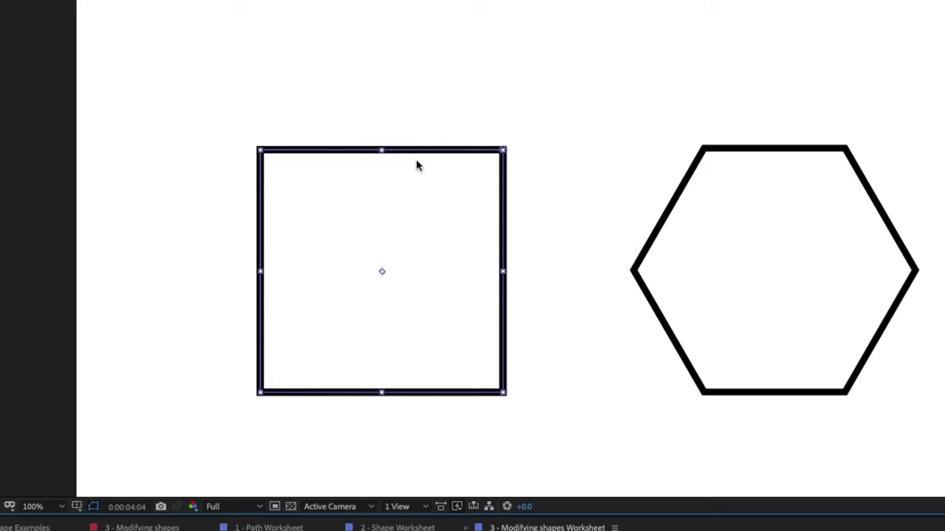
pyautogui.click(423, 155)
pyautogui.moveTo(505, 392)
pyautogui.mouseDown()
pyautogui.moveTo(550, 397)
pyautogui.moveTo(499, 384)
pyautogui.mouseUp()
pyautogui.moveTo(261, 393); pyautogui.dragTo(213, 367)
pyautogui.hotkey('ctrl', 'z')
pyautogui.hotkey('ctrl', 'z')
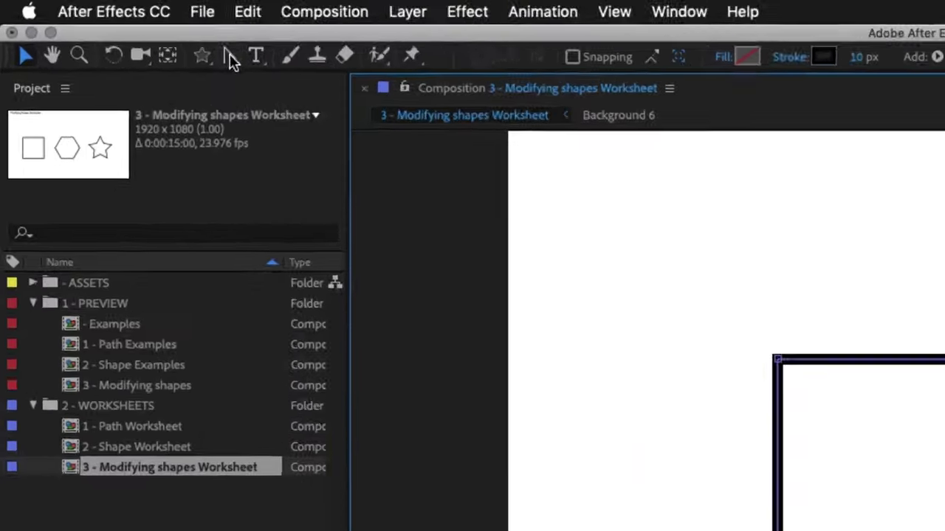
# Step: Add new vertices at the midpoints of the square's top and bottom edges with the Add Vertex Tool
pyautogui.click(105, 26)
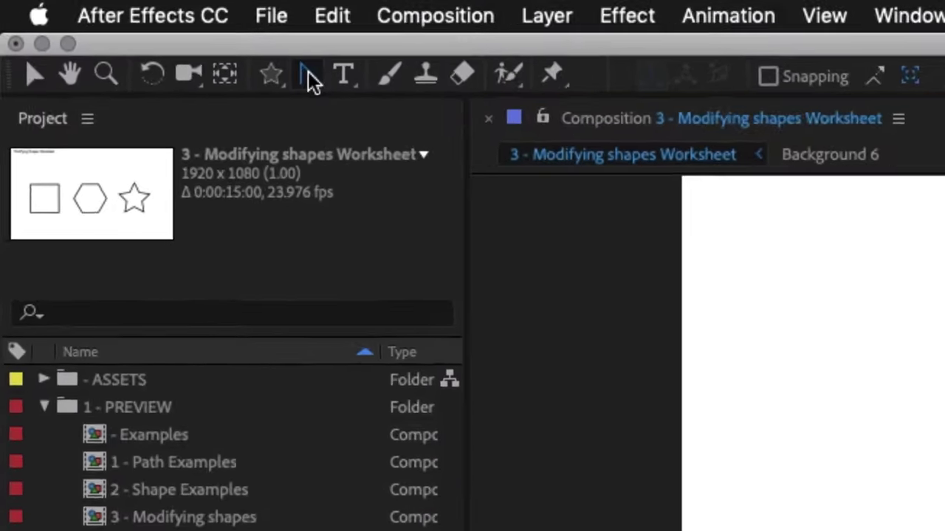
pyautogui.click(310, 76)
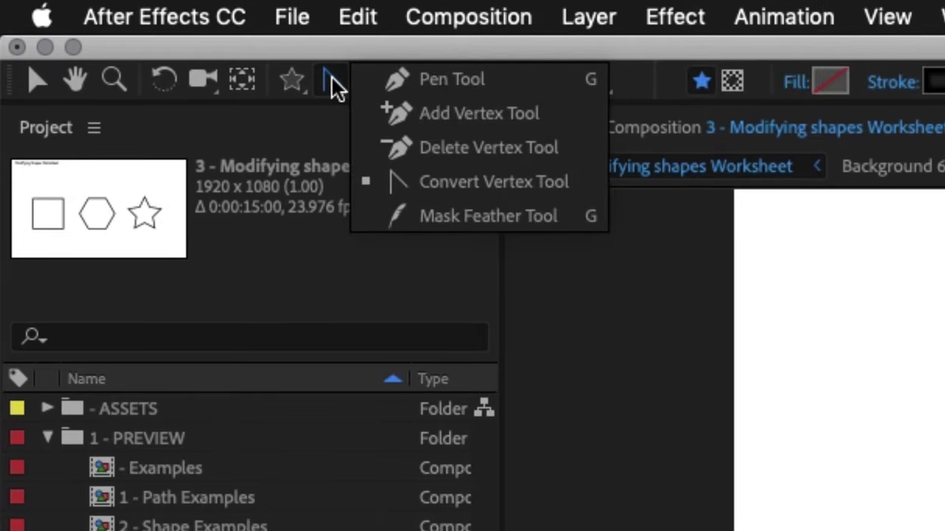
pyautogui.click(494, 115)
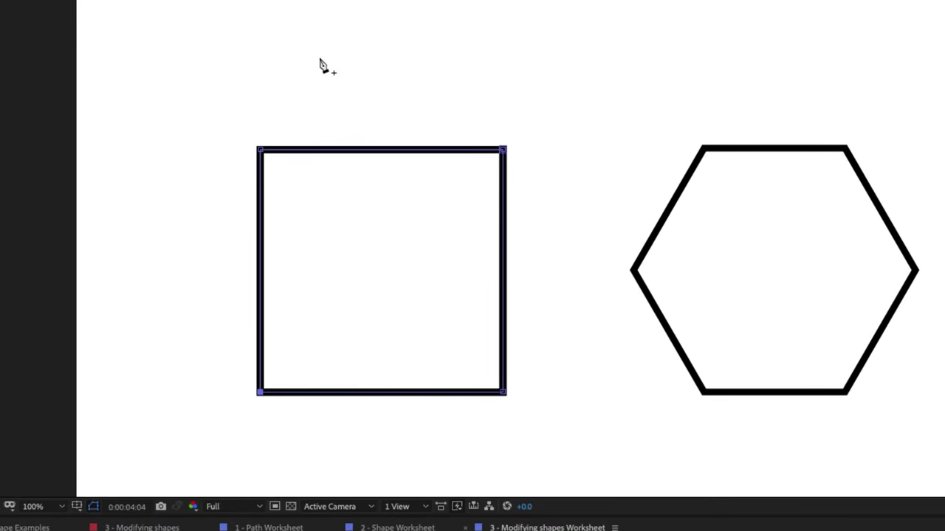
pyautogui.click(380, 151)
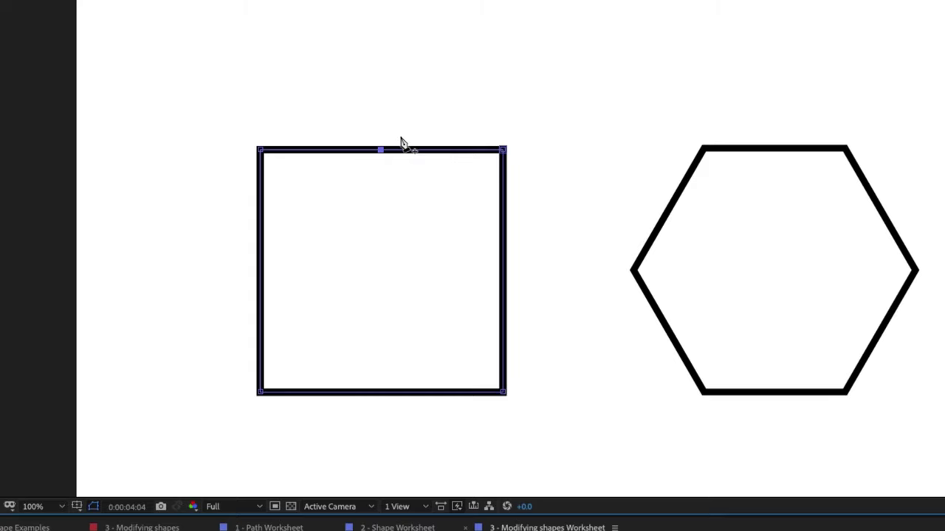
pyautogui.moveTo(401, 280); pyautogui.dragTo(396, 212)
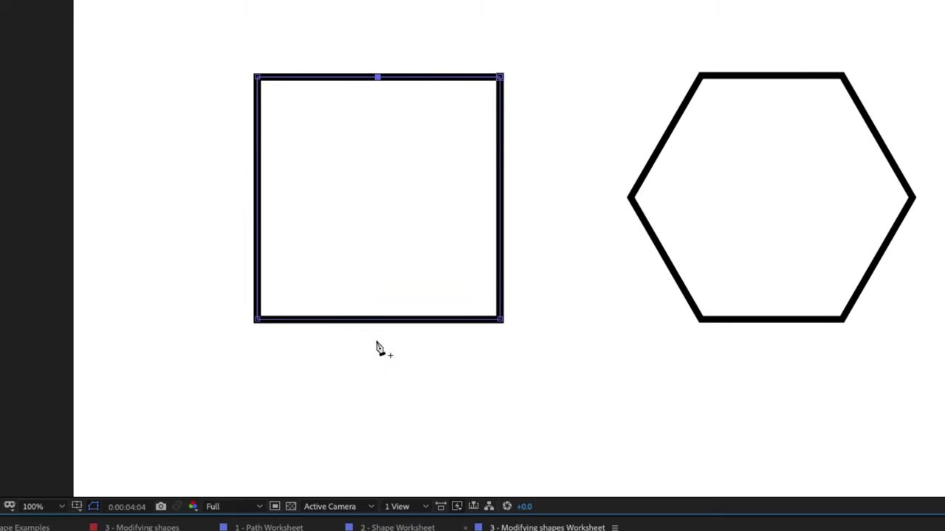
pyautogui.click(379, 321)
# Step: Set the Composition viewer magnification to Fit to show the whole worksheet
pyautogui.moveTo(413, 211); pyautogui.dragTo(401, 243)
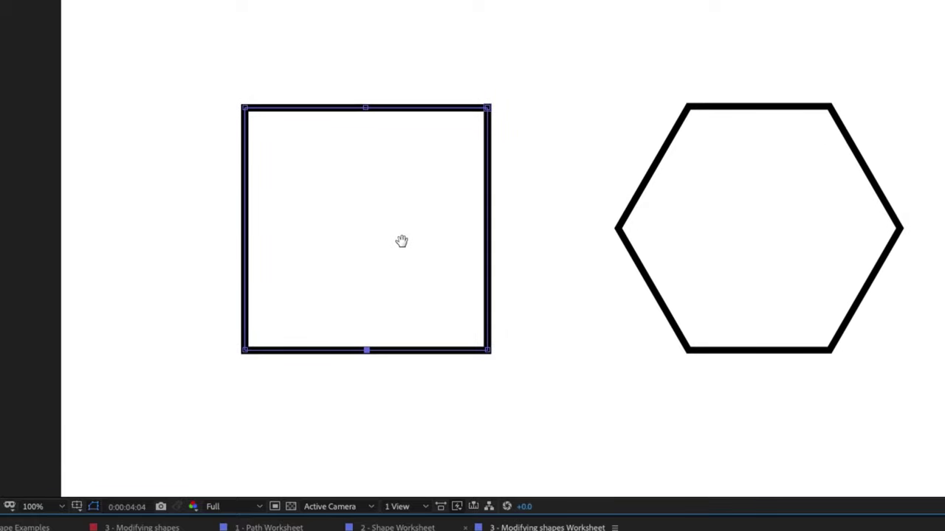
pyautogui.click(62, 507)
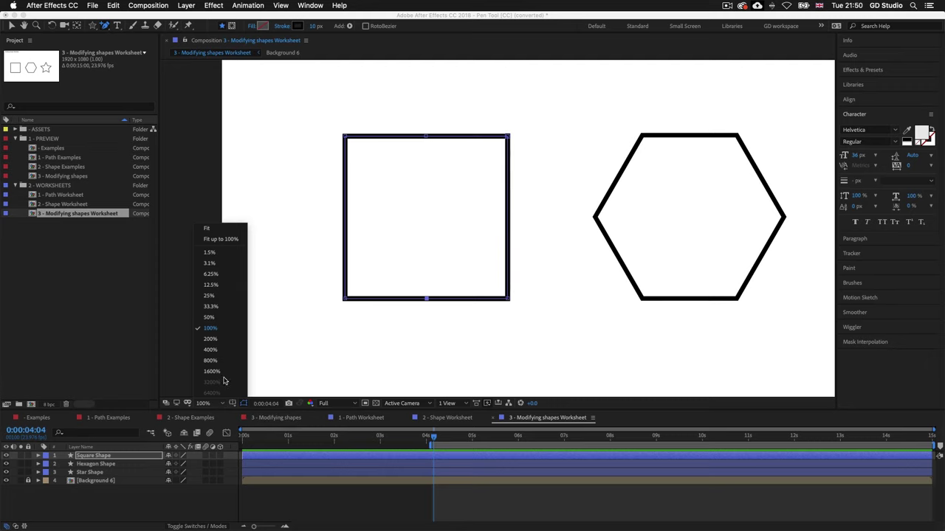
pyautogui.click(212, 238)
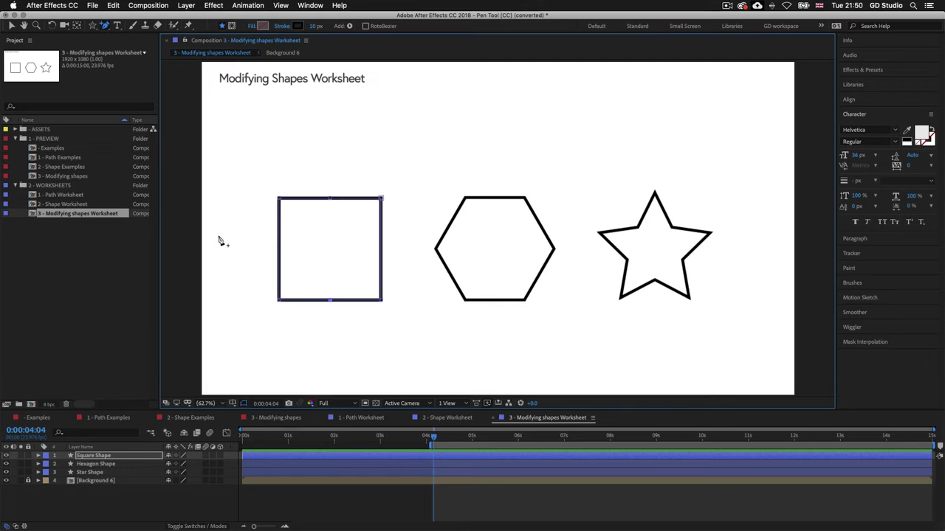
# Step: Raise the square's top midpoint into a peak and push the bottom midpoint up into a notch
pyautogui.press('v')
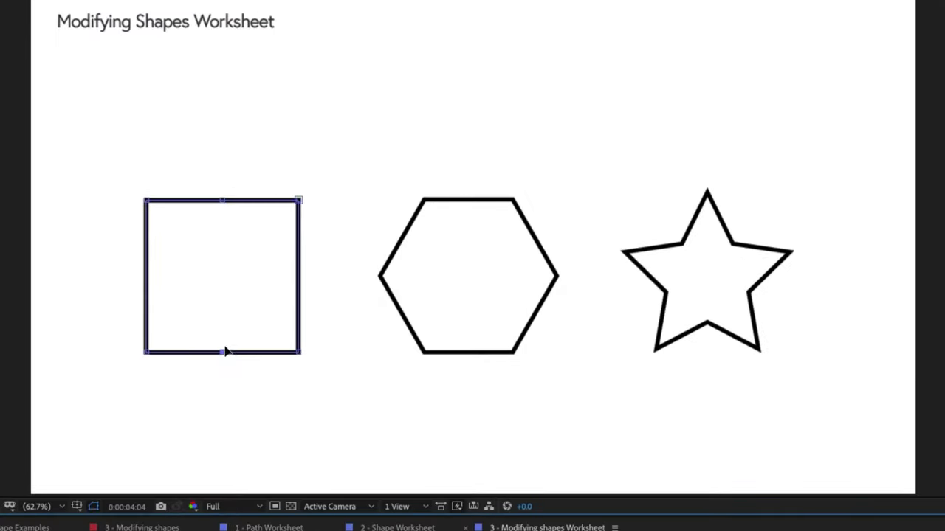
pyautogui.moveTo(223, 203); pyautogui.dragTo(223, 156)
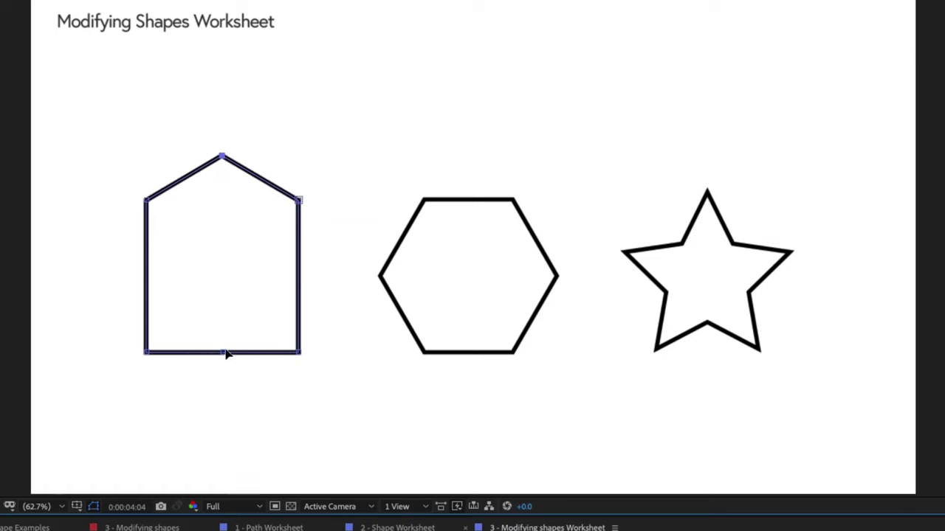
pyautogui.moveTo(224, 352); pyautogui.dragTo(222, 312)
# Step: Deselect the chevron and hexagon layers by clicking empty composition space
pyautogui.click(703, 80)
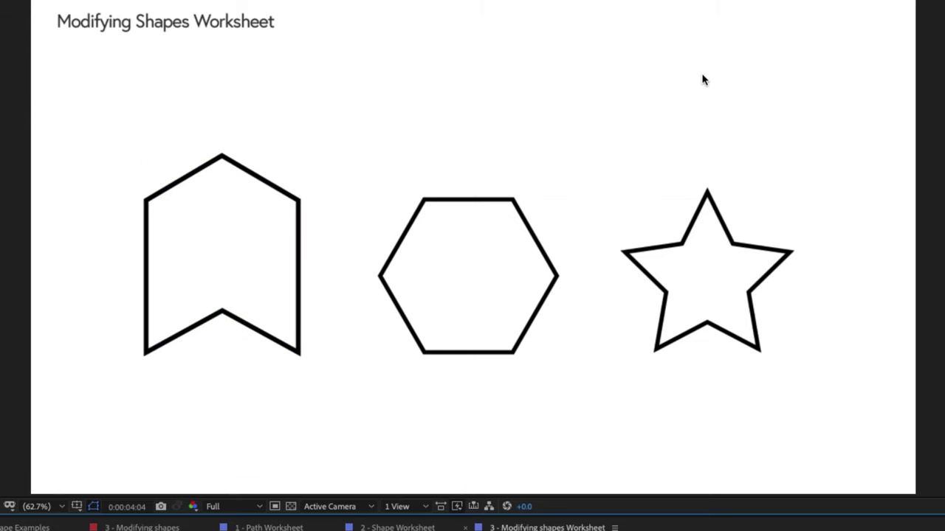
pyautogui.click(140, 346)
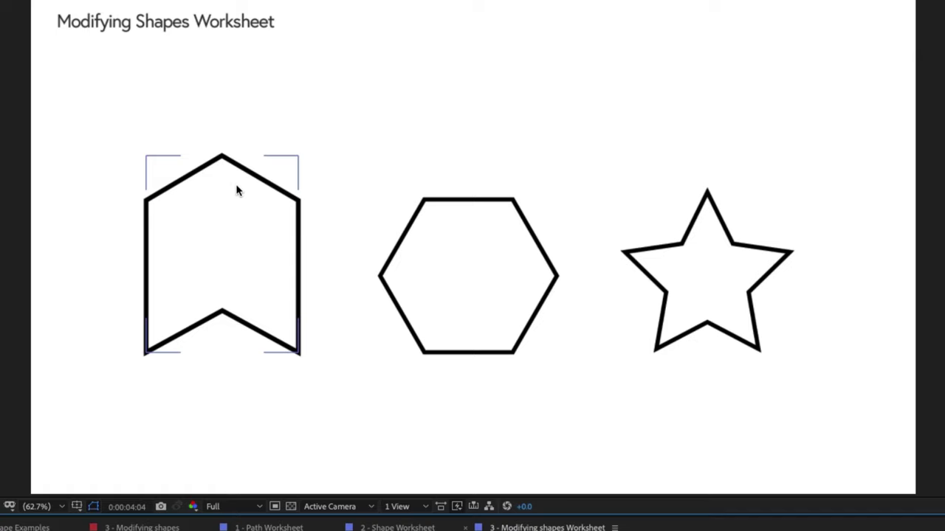
pyautogui.click(326, 394)
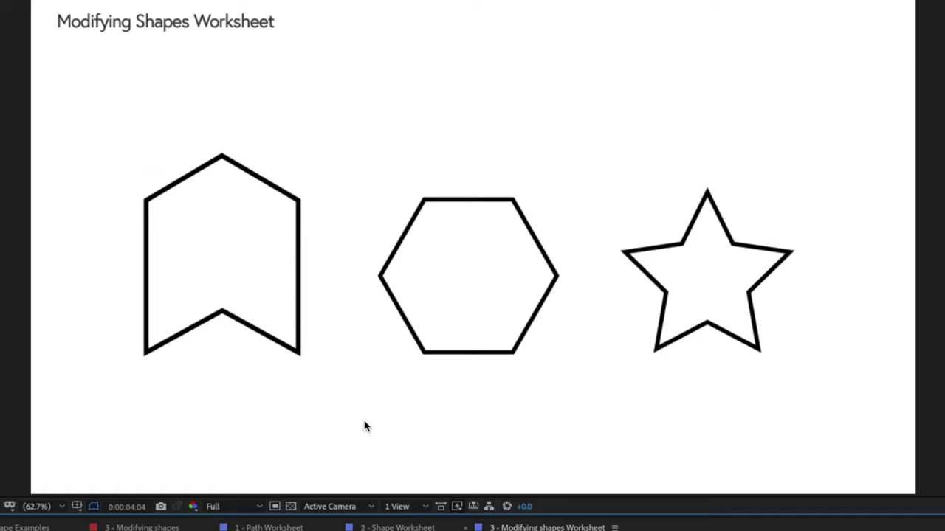
pyautogui.click(181, 361)
pyautogui.click(299, 411)
pyautogui.click(504, 310)
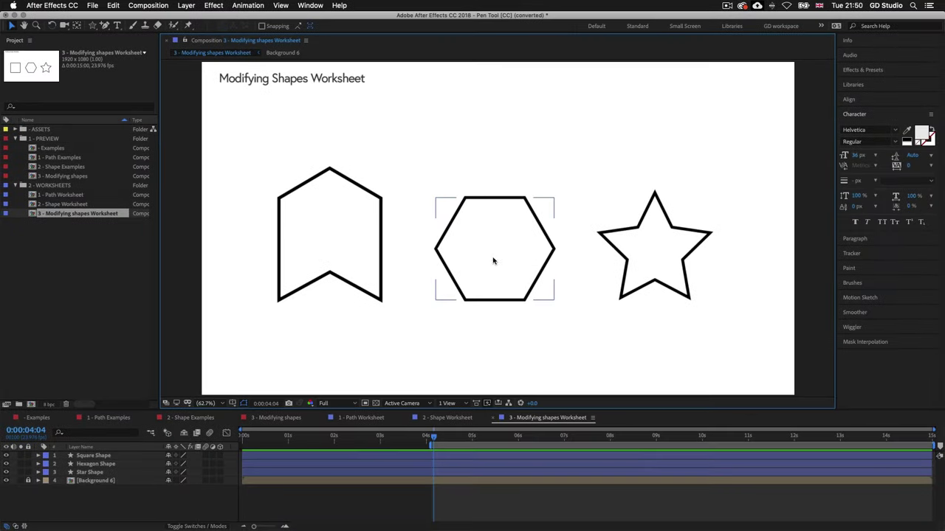
pyautogui.click(545, 164)
pyautogui.click(474, 251)
pyautogui.click(556, 240)
# Step: Convert the Hexagon Shape's Polystar Path 1 to a Bezier path, then collapse the layer
pyautogui.click(496, 245)
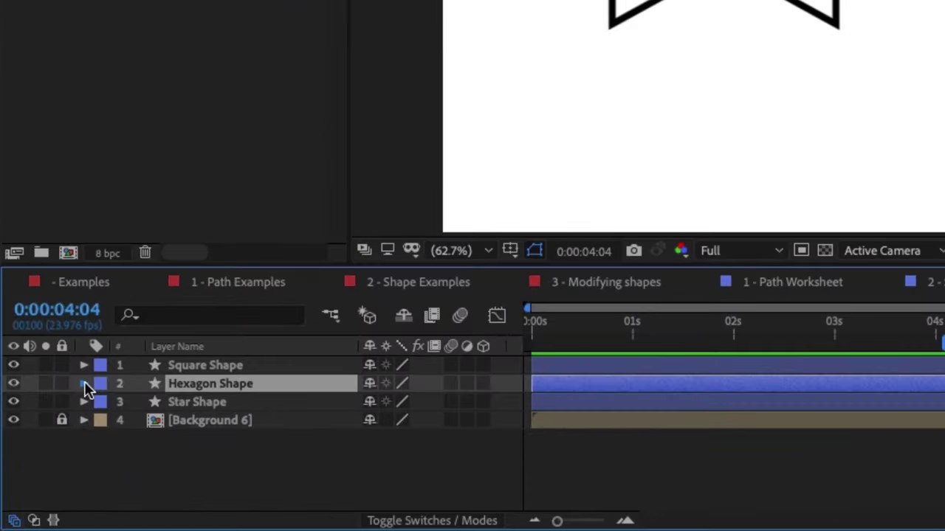
pyautogui.click(46, 451)
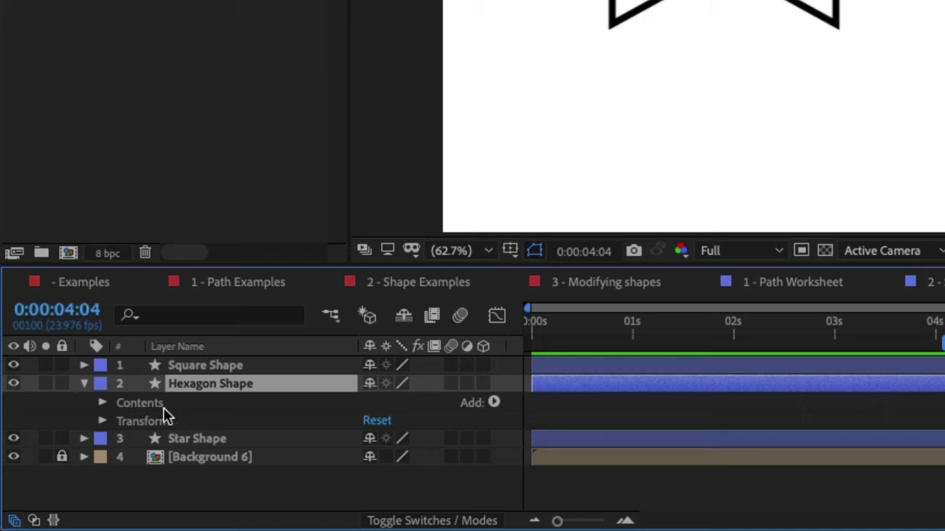
pyautogui.click(102, 403)
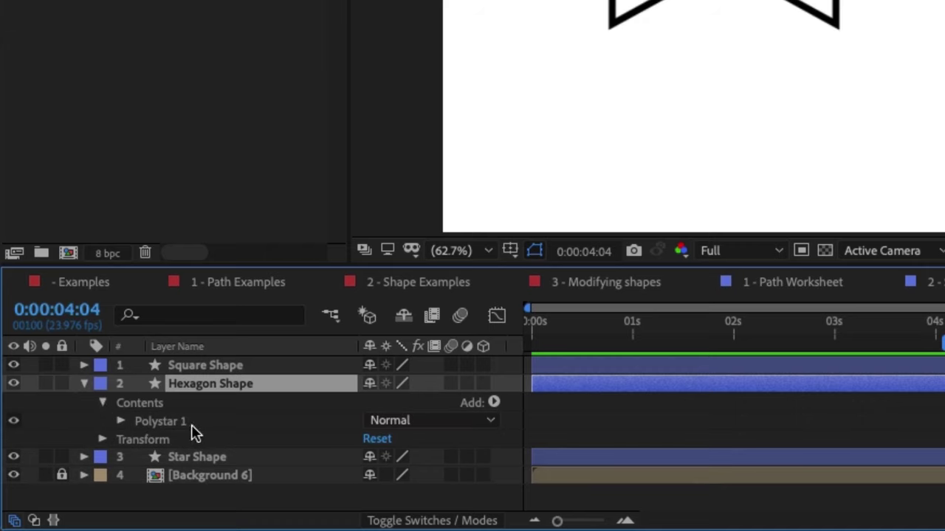
pyautogui.click(121, 421)
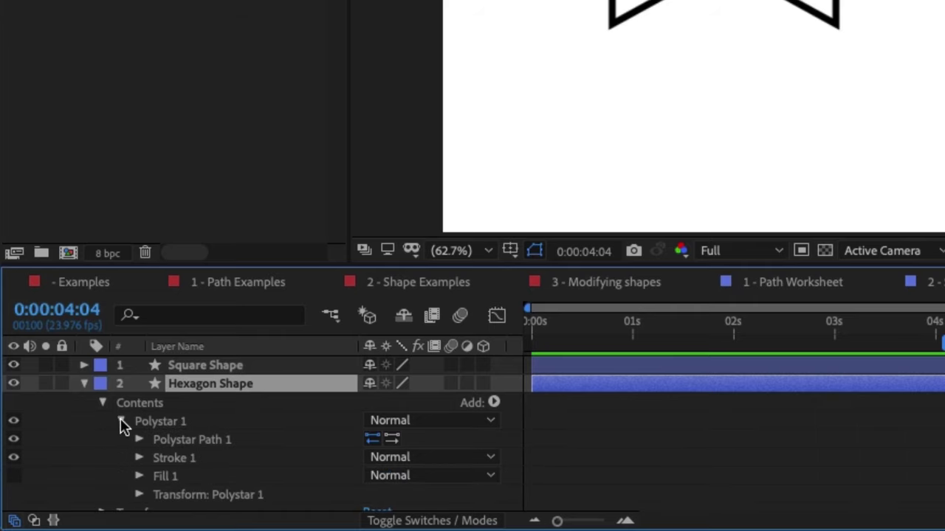
pyautogui.rightClick(195, 438)
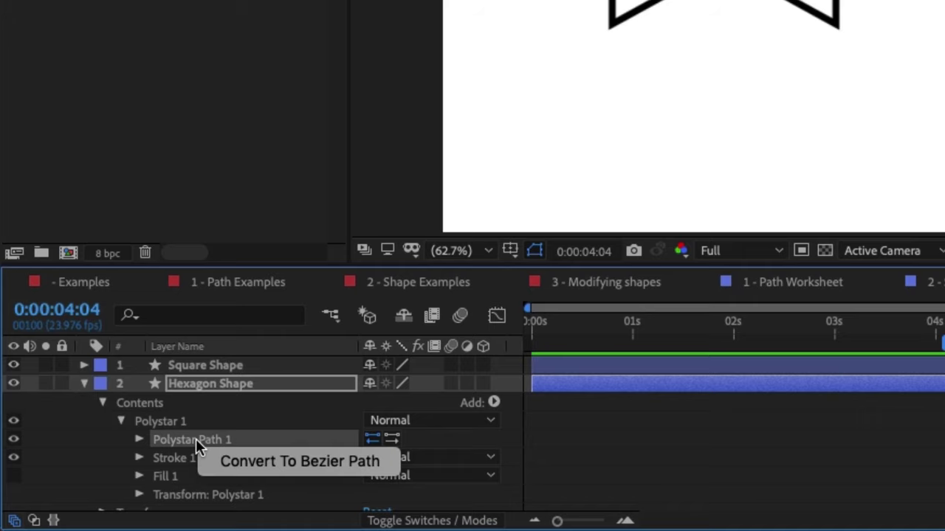
pyautogui.click(264, 461)
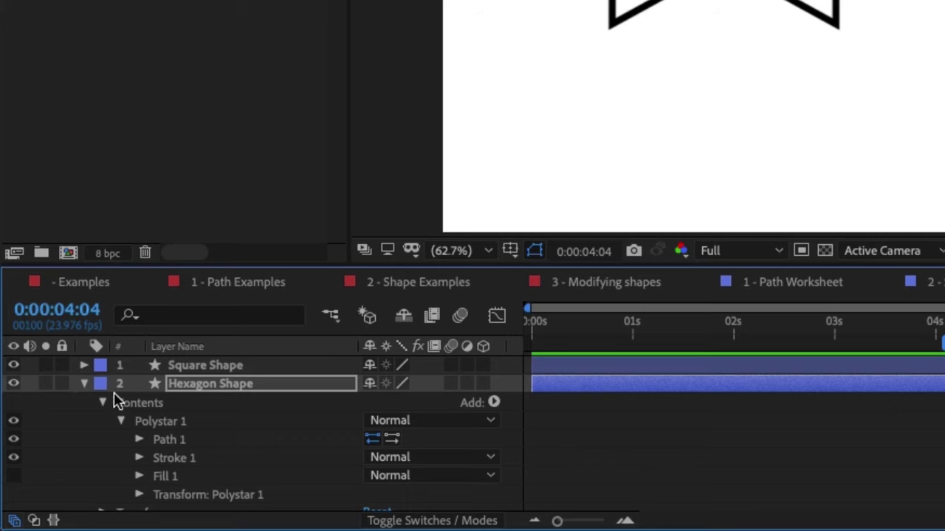
pyautogui.click(83, 383)
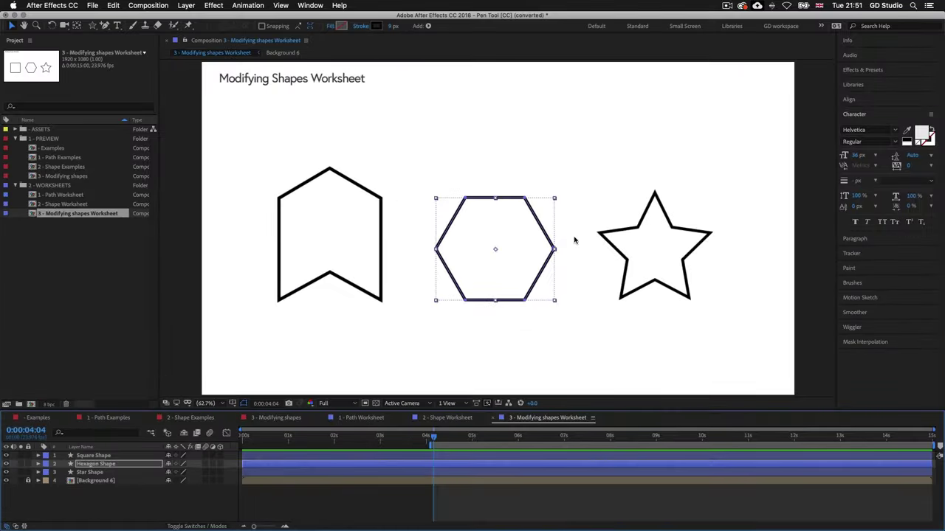
# Step: Zoom to 200% on the hexagon and select its path to show the vertices
pyautogui.click(586, 161)
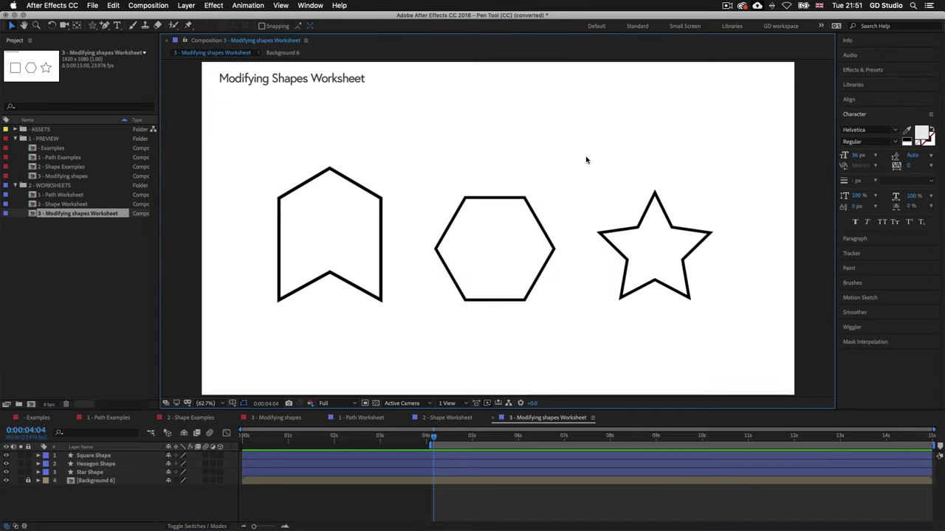
pyautogui.press('h')
pyautogui.scroll(4, 519, 211)
pyautogui.moveTo(540, 194); pyautogui.dragTo(586, 143)
pyautogui.press('z')
pyautogui.moveTo(492, 185); pyautogui.dragTo(500, 199)
pyautogui.press('v')
pyautogui.click(594, 137)
pyautogui.click(595, 138)
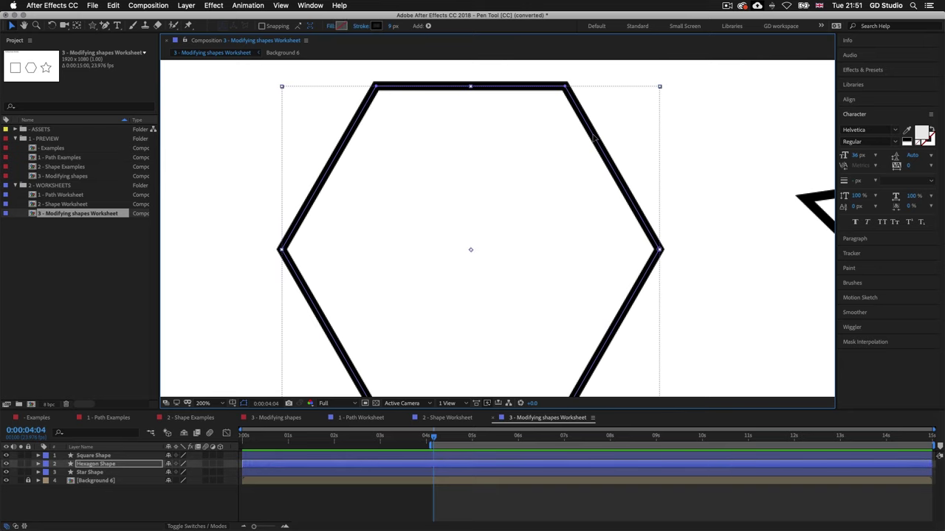
pyautogui.click(595, 144)
pyautogui.moveTo(588, 183); pyautogui.dragTo(591, 165)
pyautogui.press('v')
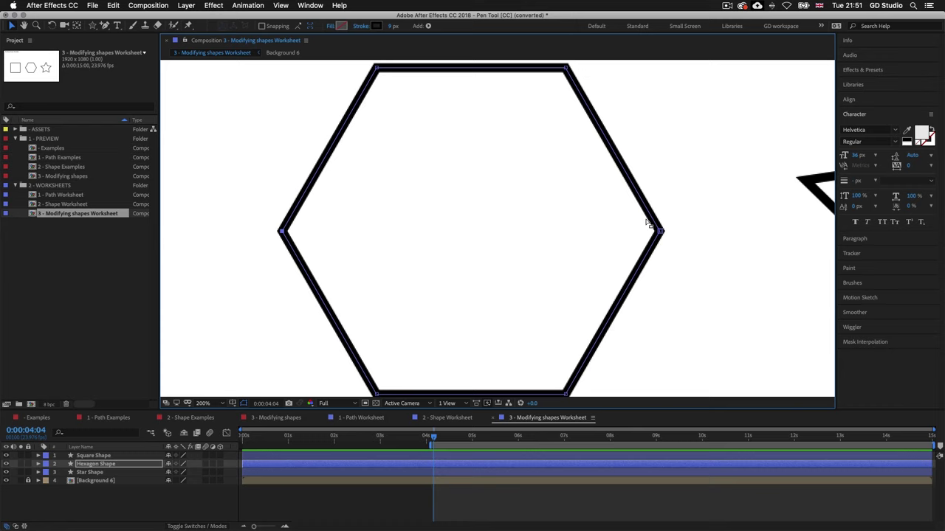
pyautogui.moveTo(448, 143); pyautogui.dragTo(451, 156)
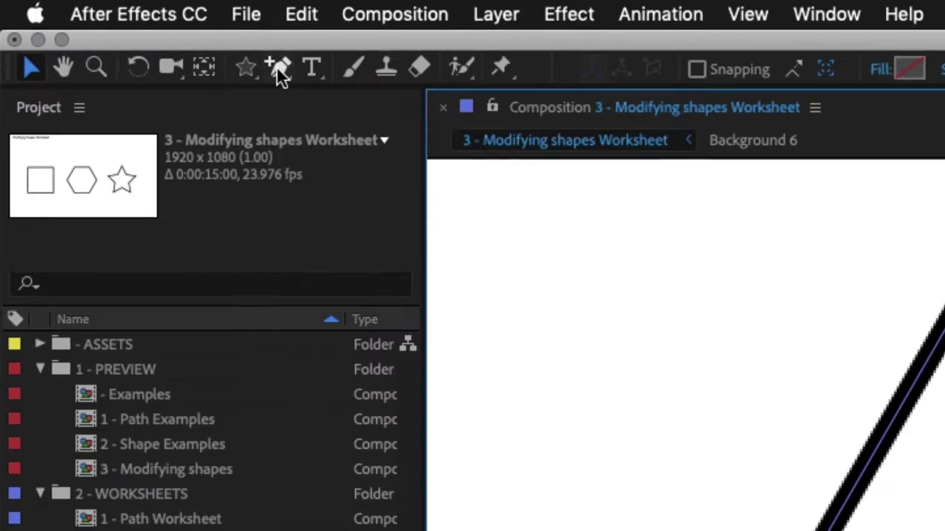
# Step: With the Convert Vertex Tool, curve the left corner into an arc and bend the right side into an S-curve
pyautogui.click(104, 25)
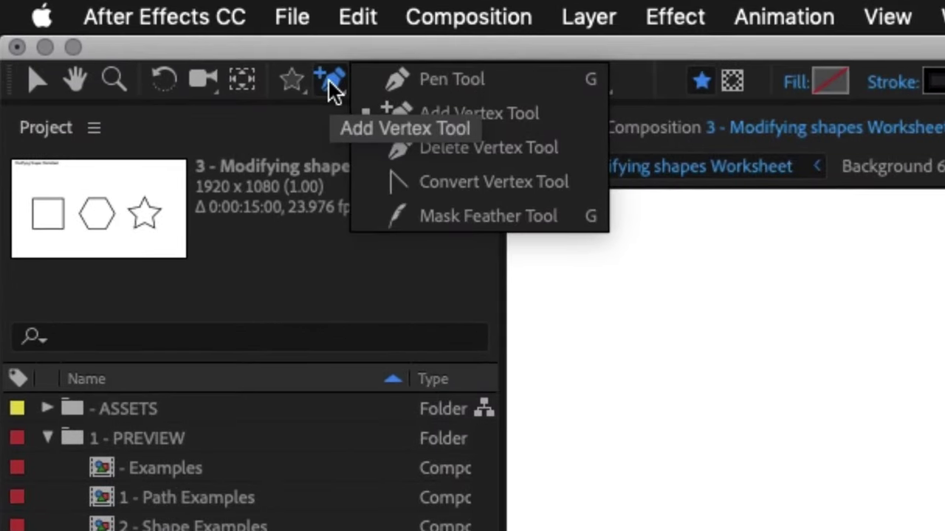
pyautogui.click(492, 184)
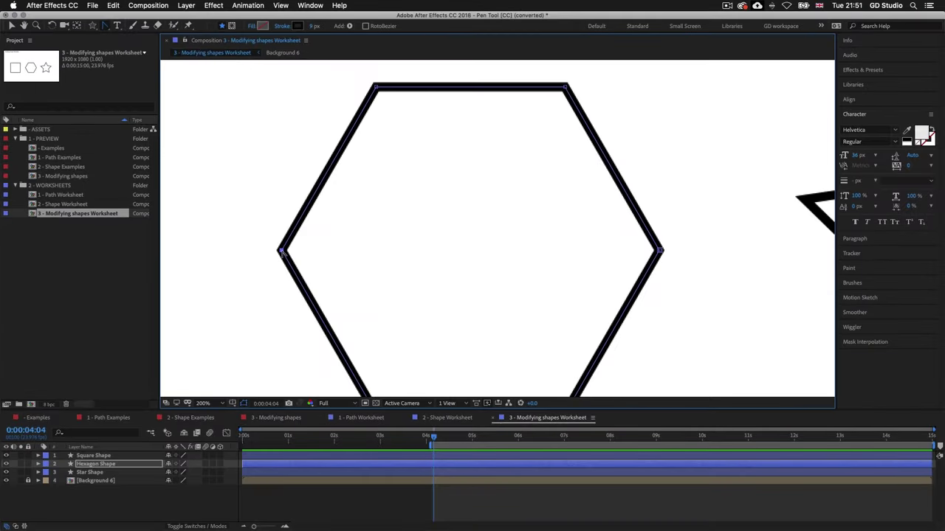
pyautogui.moveTo(281, 251); pyautogui.dragTo(283, 122)
pyautogui.scroll(-2, 538, 245)
pyautogui.hscroll(2, 538, 245)
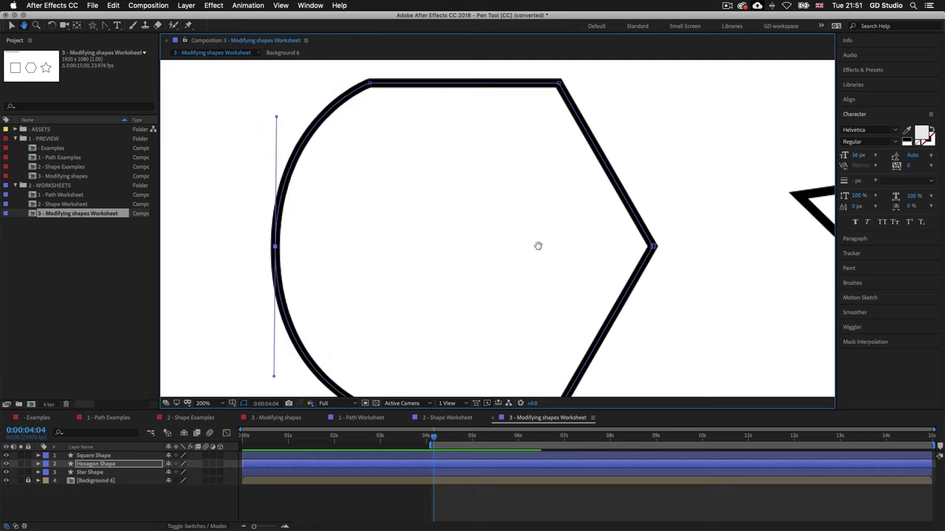
pyautogui.moveTo(630, 229); pyautogui.dragTo(756, 230)
# Step: Pull the right-side point's handle inward to tighten the curved bite, then deselect the hexagon
pyautogui.press('.')
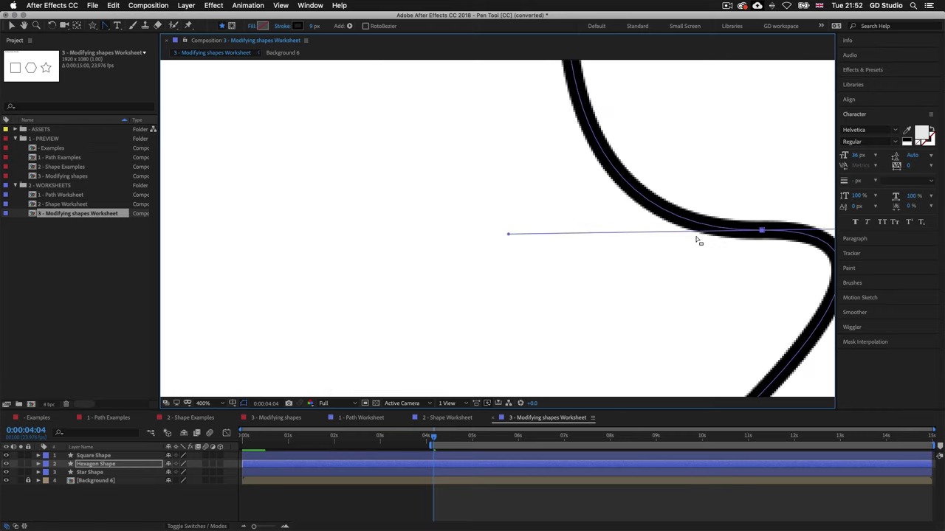
pyautogui.press('z')
pyautogui.keyDown('alt'); pyautogui.click(657, 257); pyautogui.keyUp('alt')
pyautogui.press('v')
pyautogui.click(588, 242)
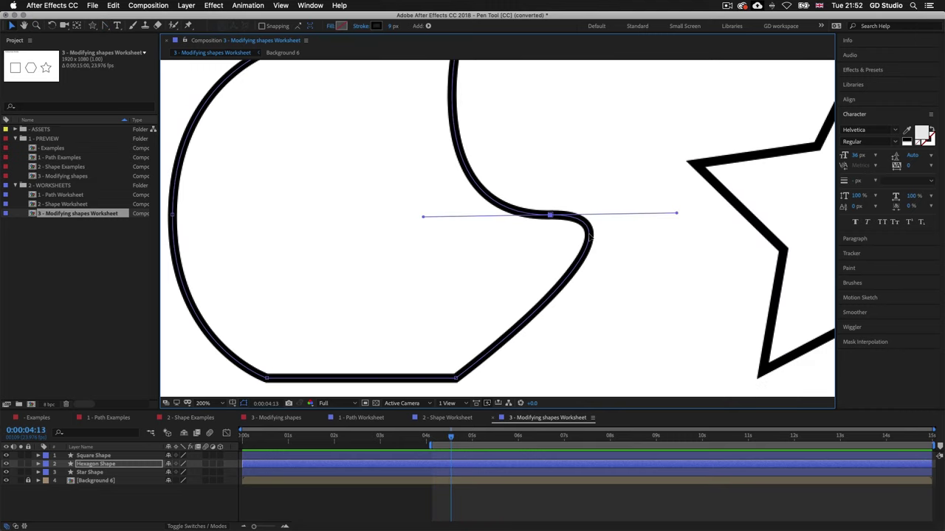
pyautogui.moveTo(678, 214); pyautogui.dragTo(551, 216)
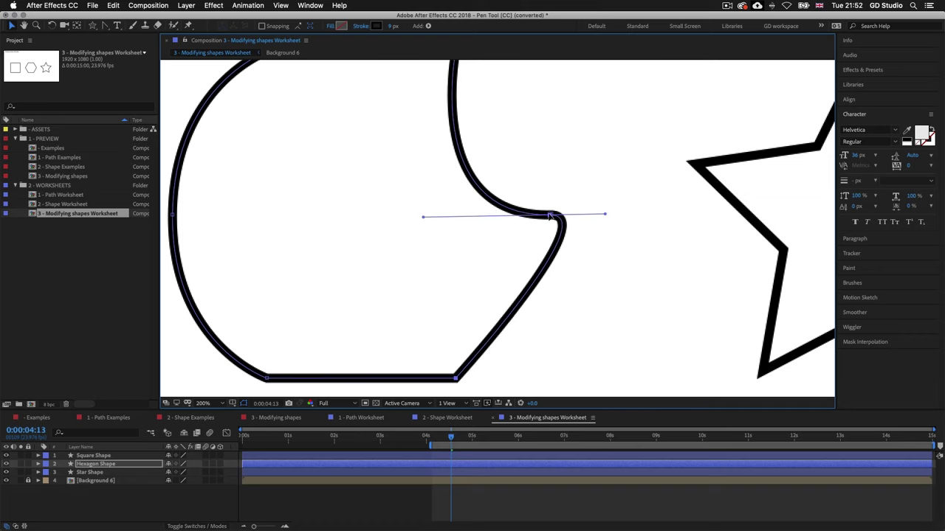
pyautogui.click(650, 245)
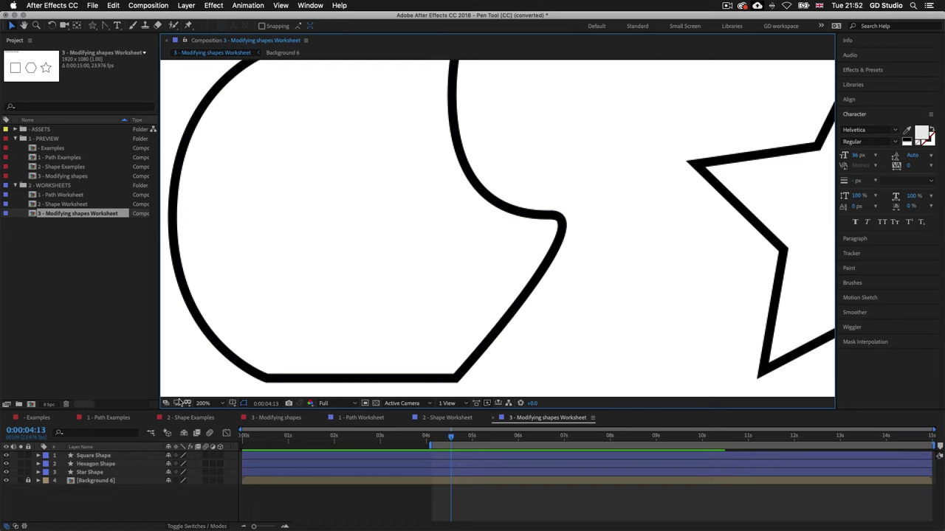
pyautogui.click(225, 404)
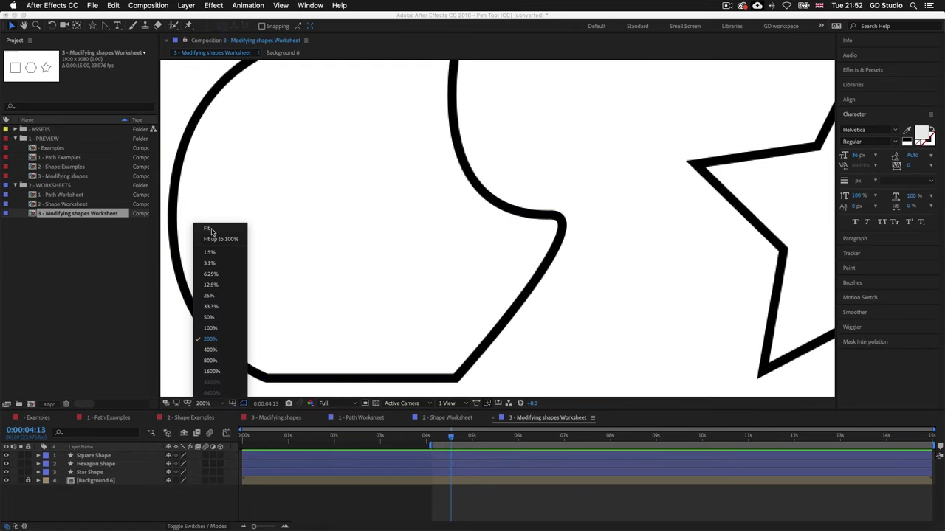
# Step: Set the magnification to Fit up to 100% to see the hexagon, chevron and star together
pyautogui.click(212, 234)
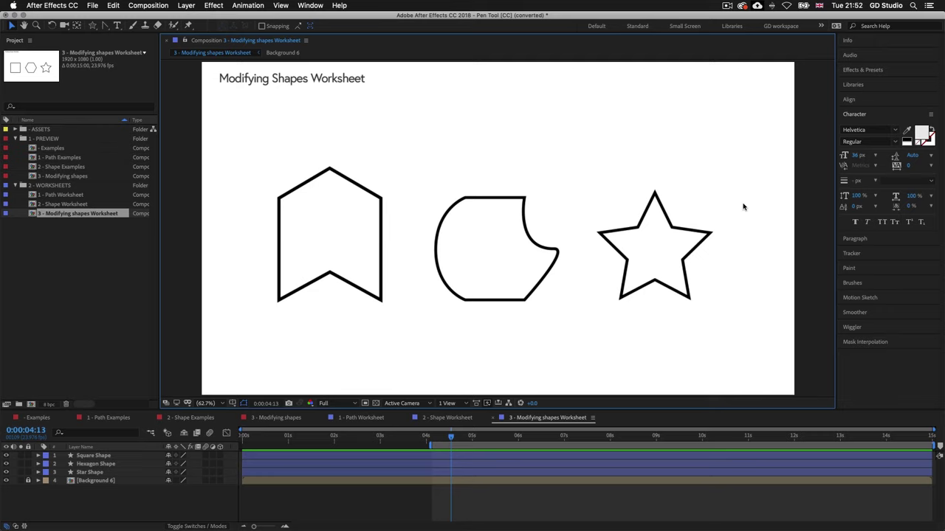
# Step: Convert the Star Shape's Polystar Path 1 to a Bezier path, then collapse the layer
pyautogui.click(669, 218)
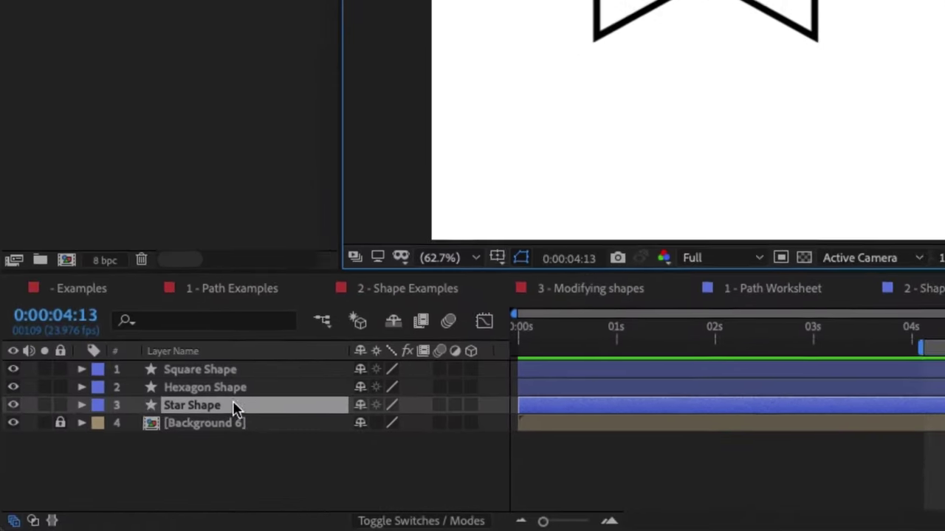
pyautogui.click(84, 403)
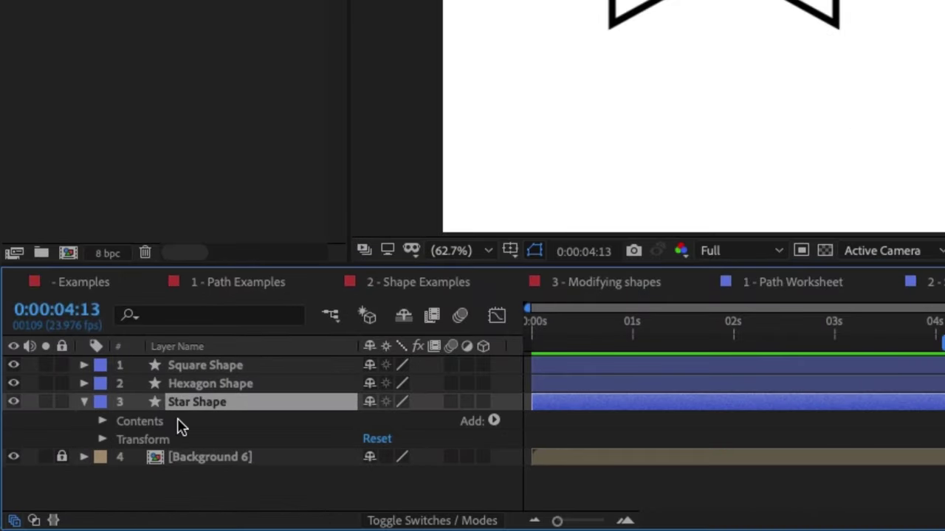
pyautogui.click(103, 421)
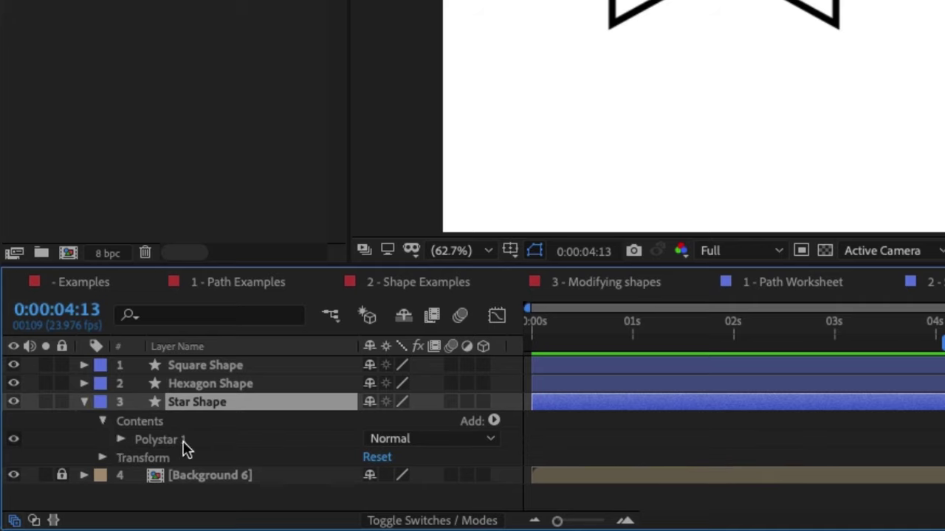
pyautogui.click(120, 440)
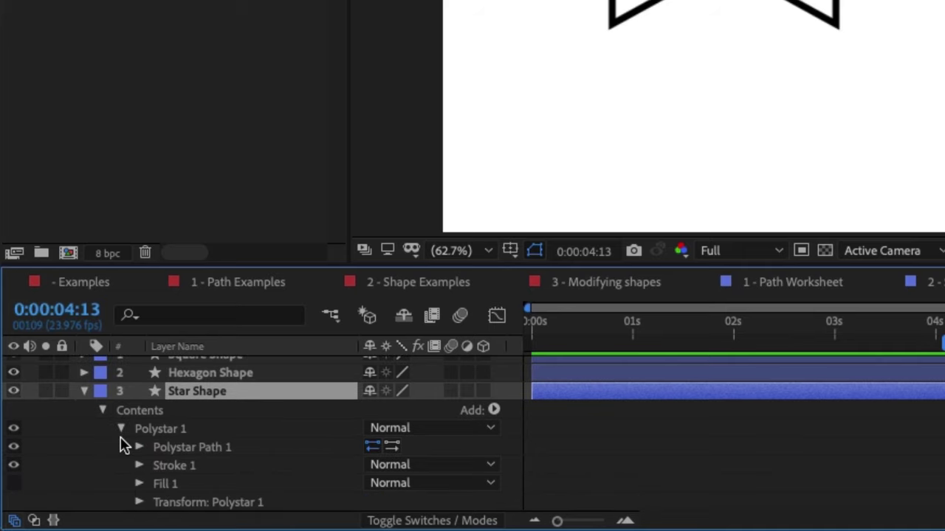
pyautogui.rightClick(180, 447)
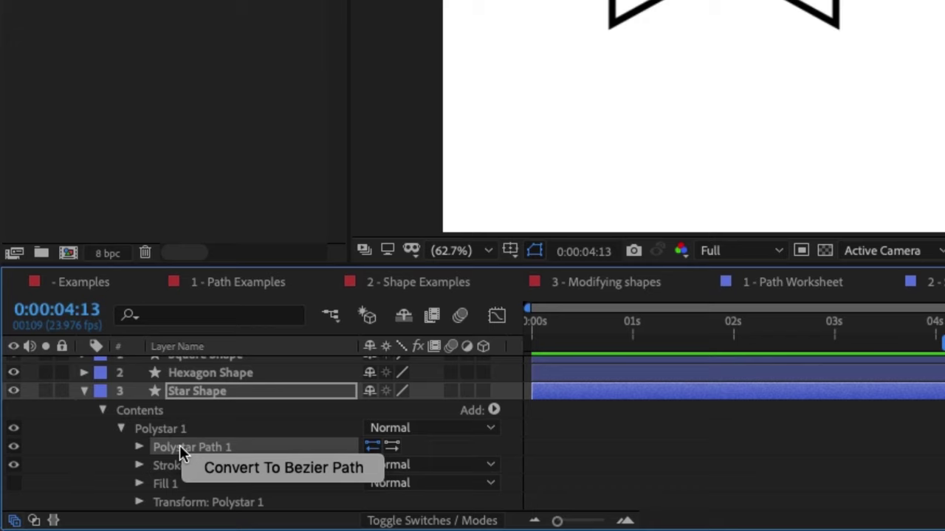
pyautogui.click(260, 474)
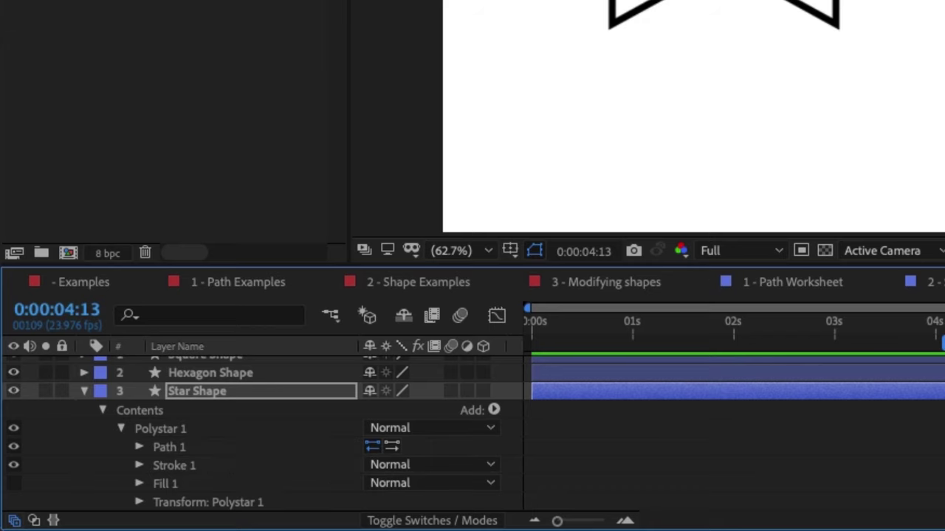
pyautogui.click(84, 394)
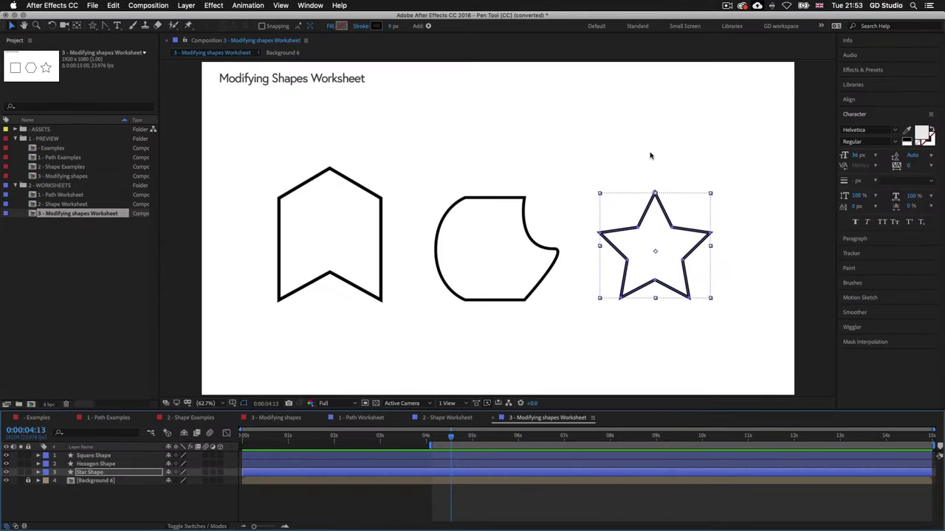
# Step: Zoom in on the star and select the Star Shape layer to show its path points
pyautogui.click(719, 159)
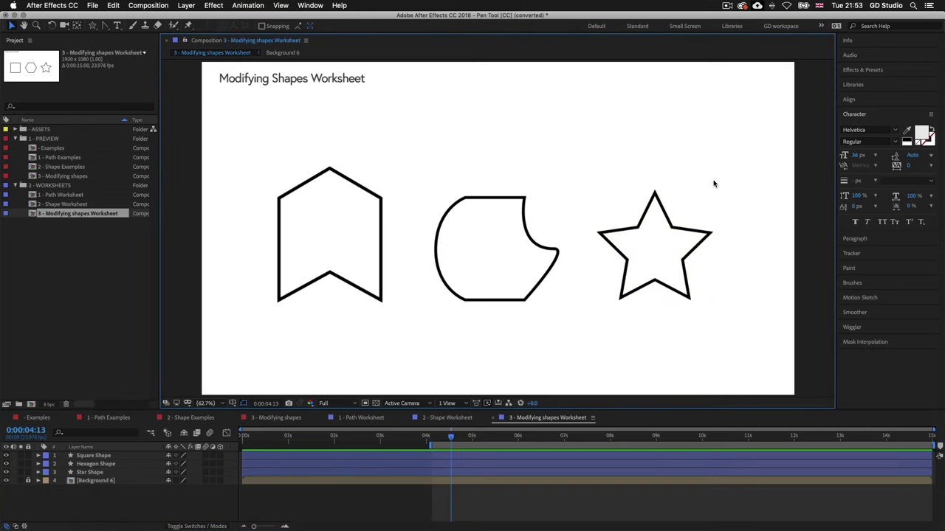
pyautogui.press('z')
pyautogui.click(654, 237)
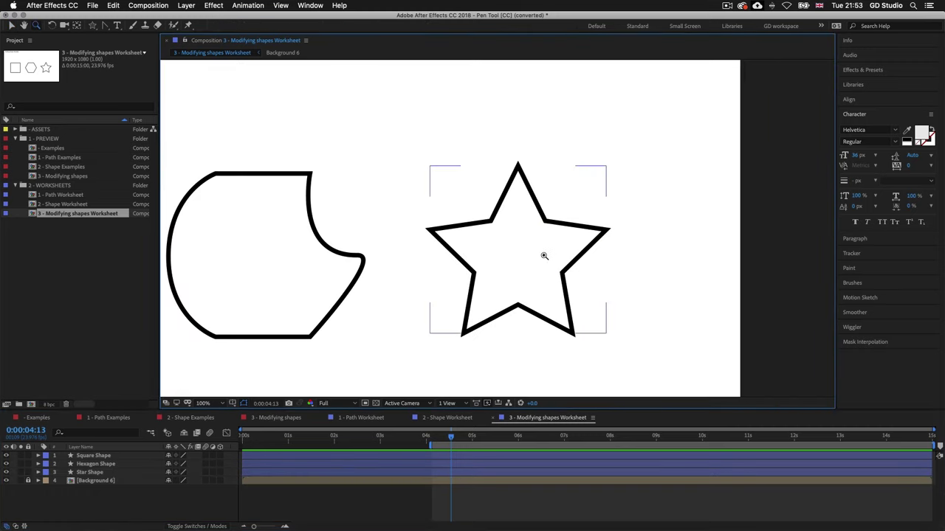
pyautogui.moveTo(518, 254); pyautogui.dragTo(516, 231)
pyautogui.press('v')
pyautogui.press('Return')
pyautogui.click(530, 176)
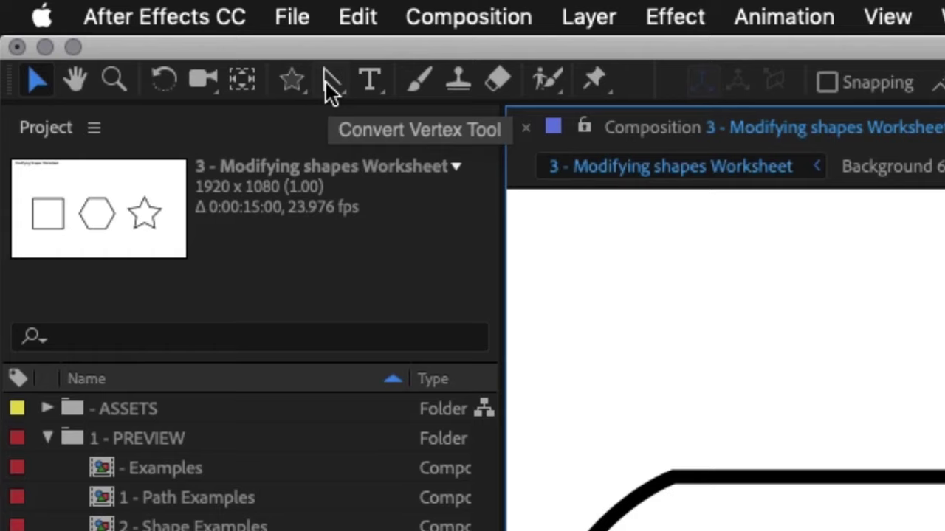
# Step: Delete the star's top and bottom inner vertices, then raise the two new top corners slightly
pyautogui.moveTo(330, 89); pyautogui.dragTo(461, 160)
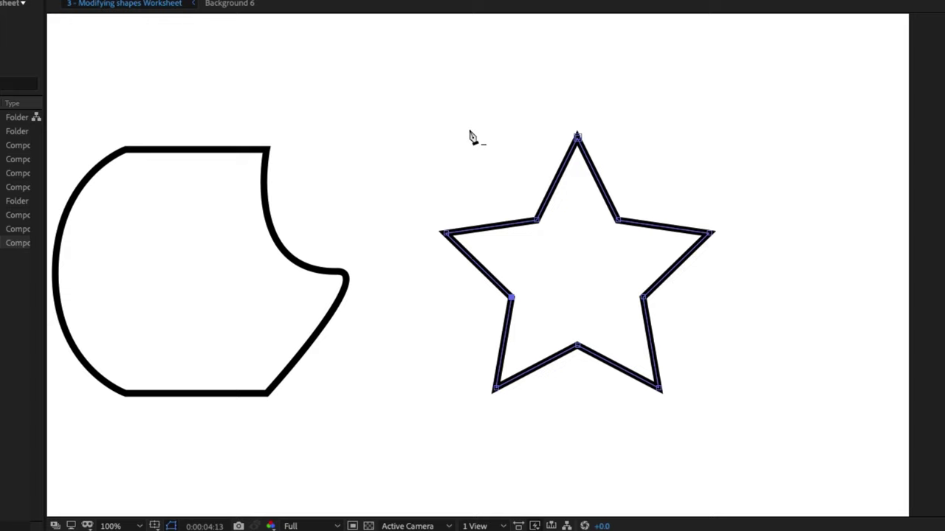
pyautogui.click(578, 140)
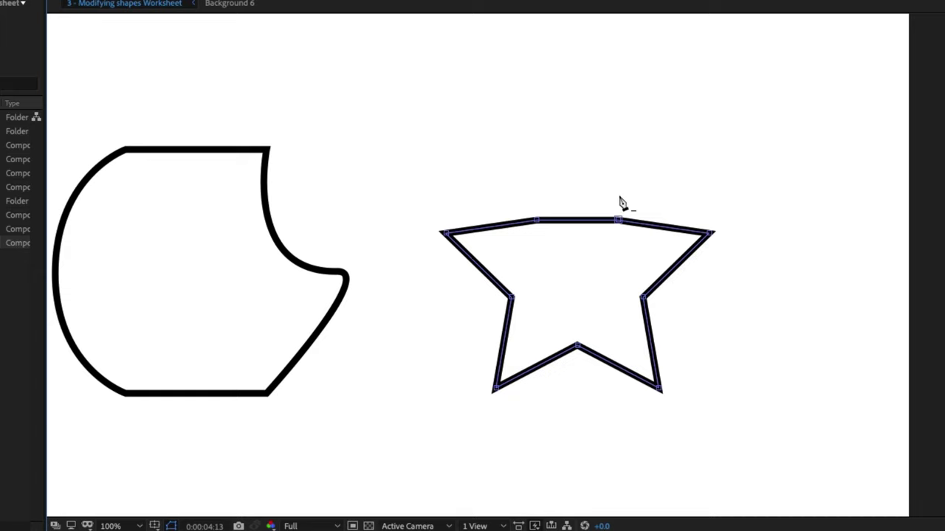
pyautogui.click(578, 347)
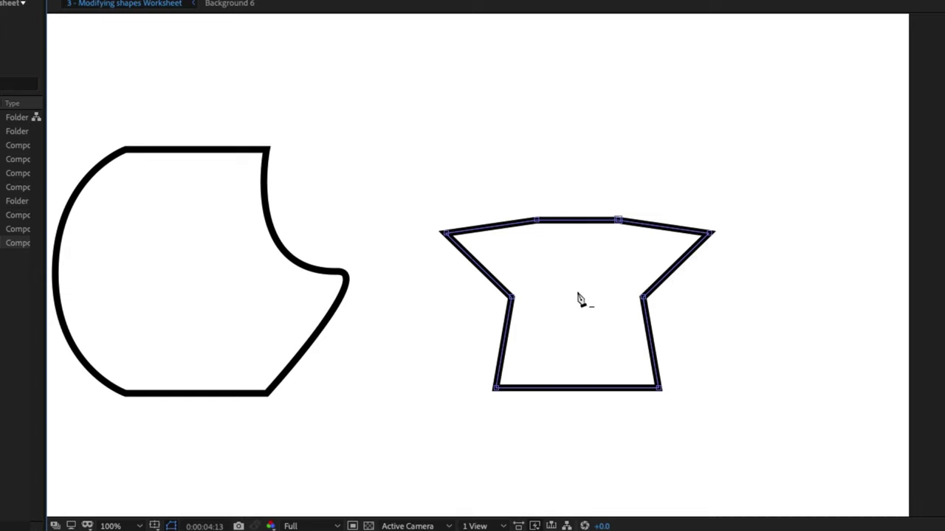
pyautogui.press('v')
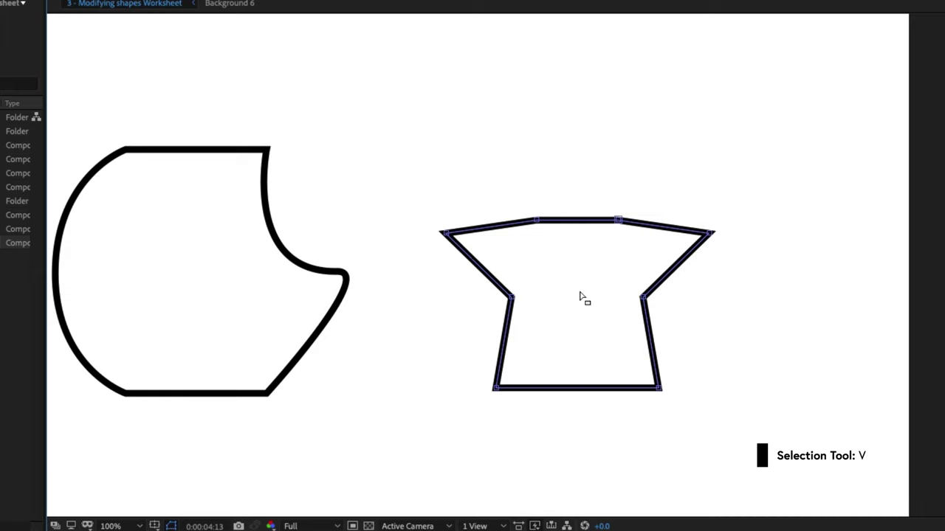
pyautogui.moveTo(523, 186); pyautogui.dragTo(612, 134)
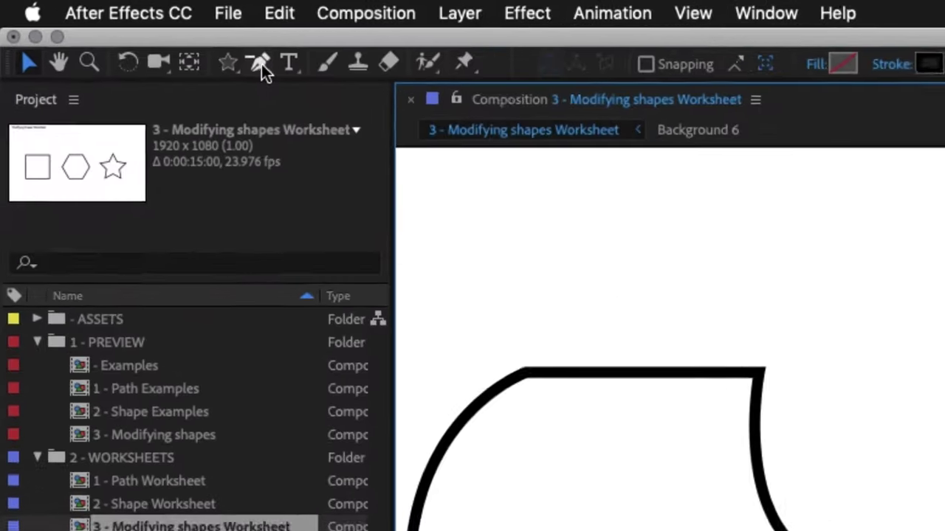
# Step: Convert the vase's left and right inner corners into smooth curves with the Convert Vertex Tool
pyautogui.click(106, 26)
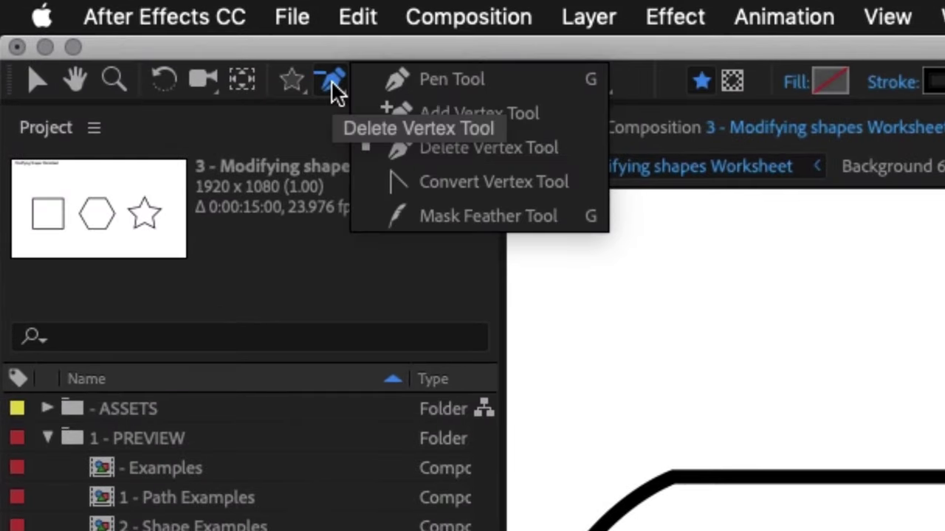
pyautogui.click(477, 182)
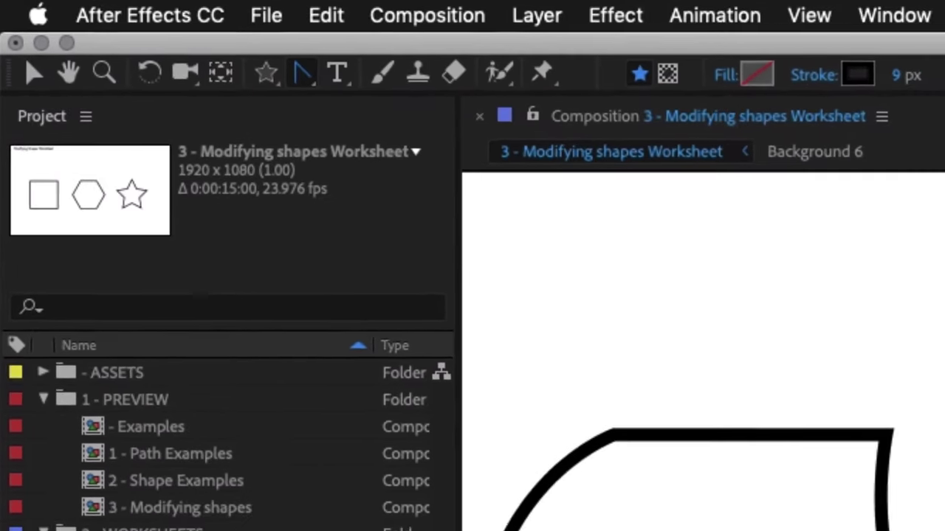
pyautogui.moveTo(489, 269); pyautogui.dragTo(510, 244)
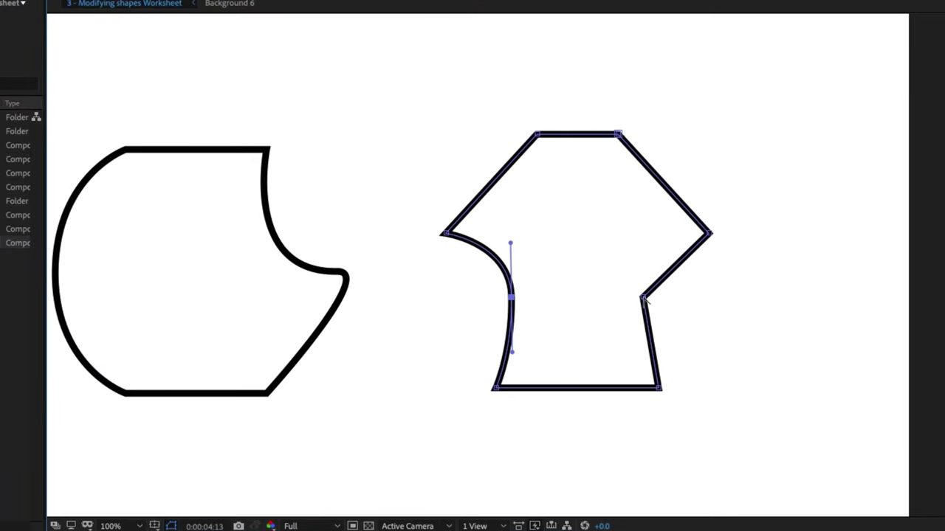
pyautogui.moveTo(642, 298); pyautogui.dragTo(644, 355)
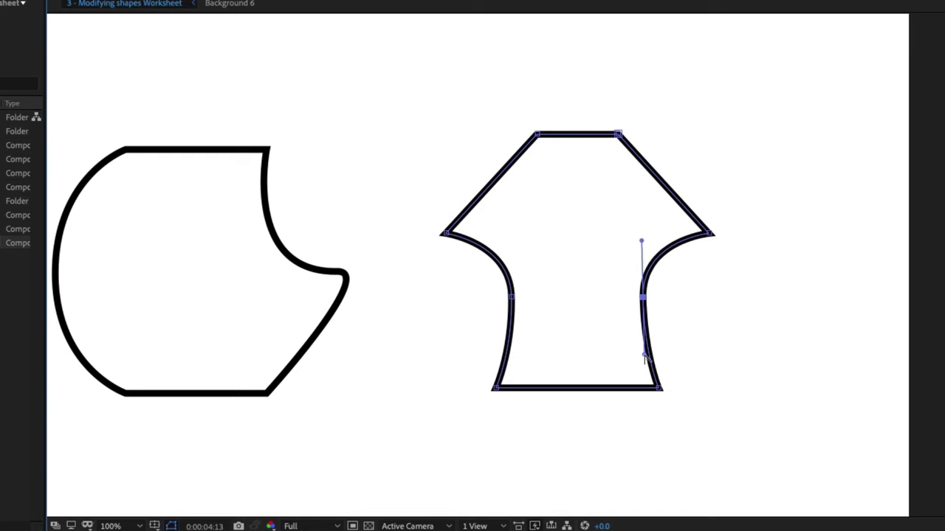
pyautogui.click(815, 310)
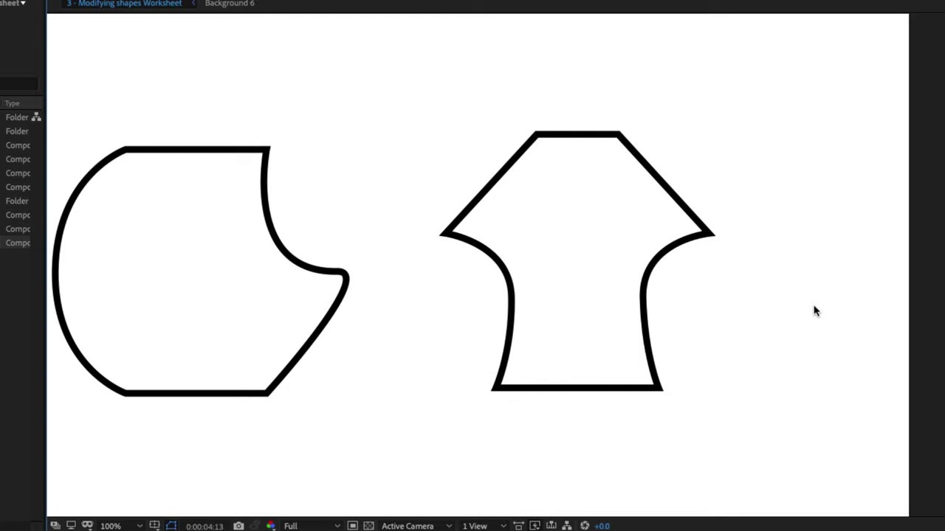
pyautogui.click(140, 526)
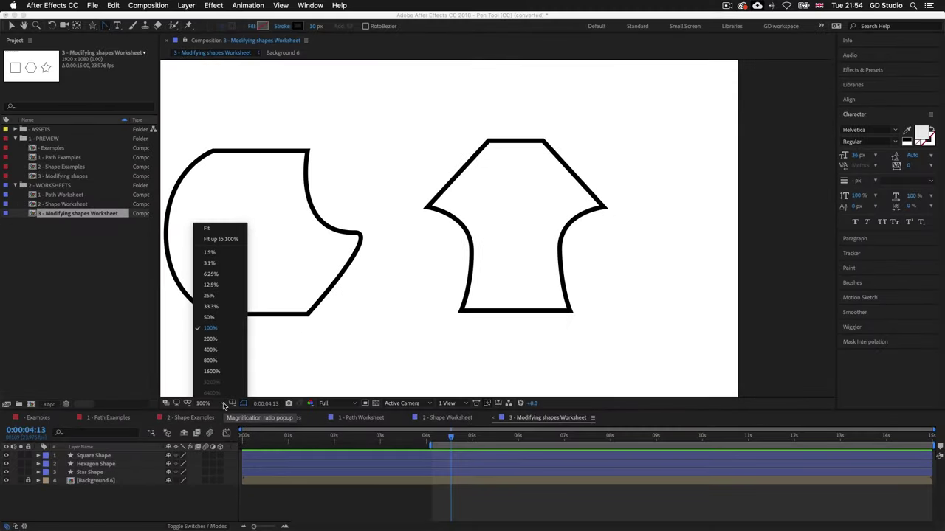
# Step: Fit the view, then open the 2 - Shape Worksheet composition
pyautogui.click(207, 229)
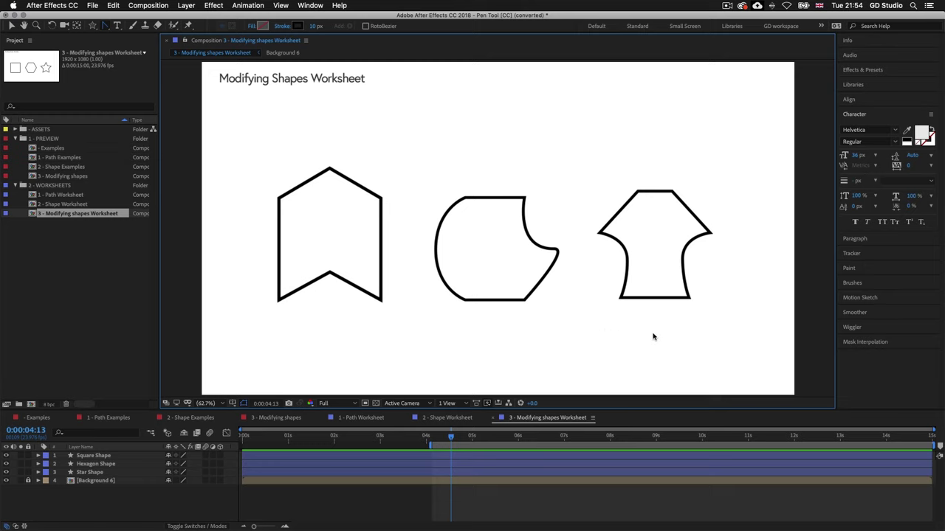
pyautogui.doubleClick(65, 205)
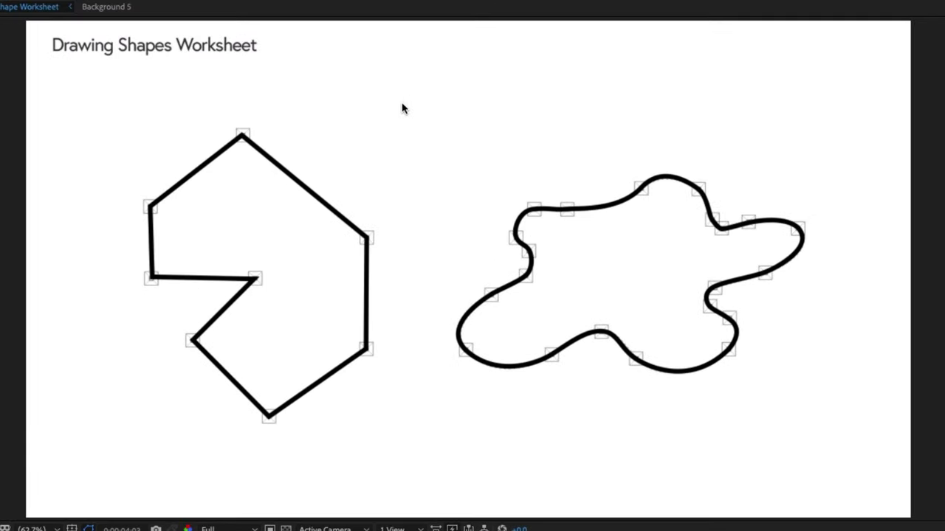
# Step: Add a vertex on the hexagon's upper-right edge and pull it up and to the right
pyautogui.click(294, 183)
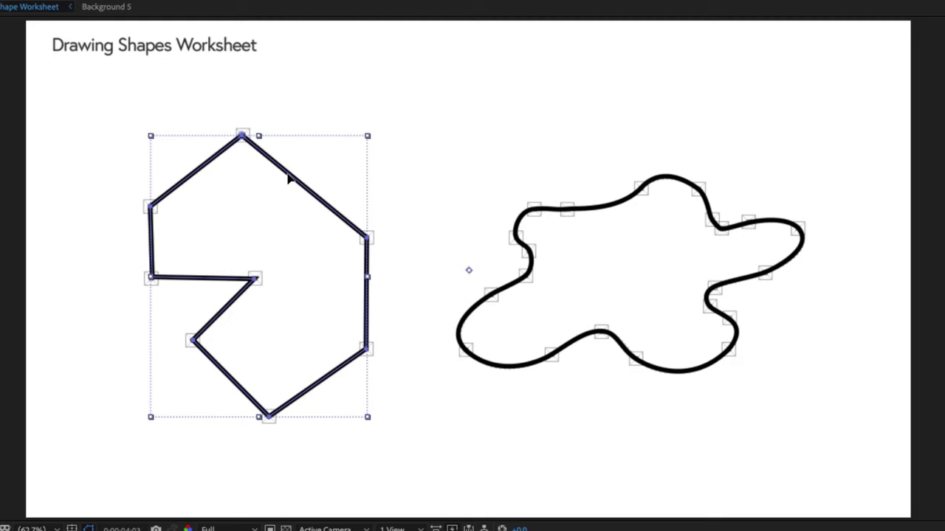
pyautogui.click(290, 180)
pyautogui.click(255, 279)
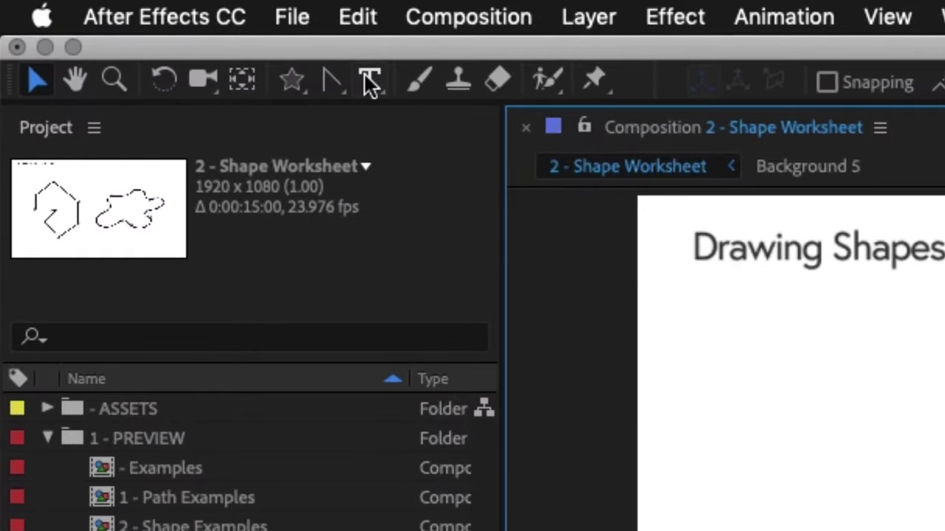
pyautogui.click(125, 31)
pyautogui.moveTo(335, 87); pyautogui.dragTo(428, 125)
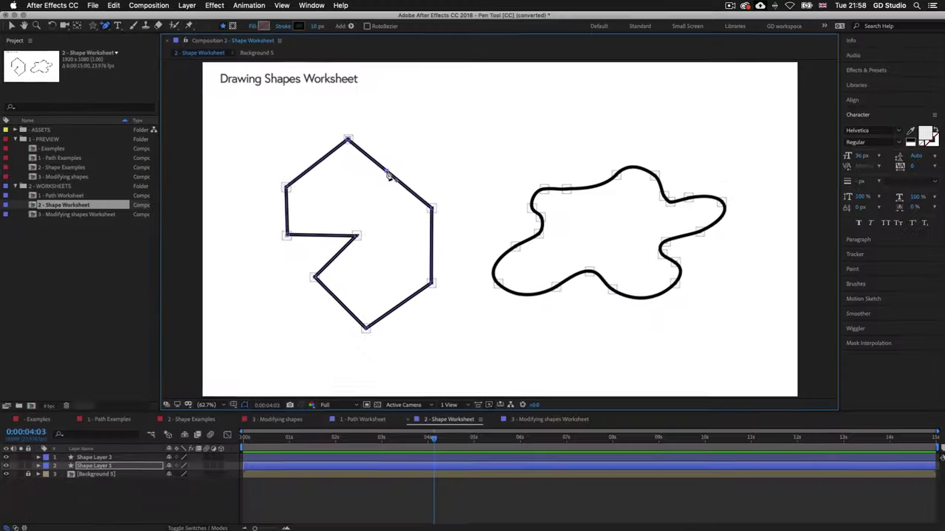
pyautogui.click(388, 177)
pyautogui.moveTo(353, 177); pyautogui.dragTo(381, 138)
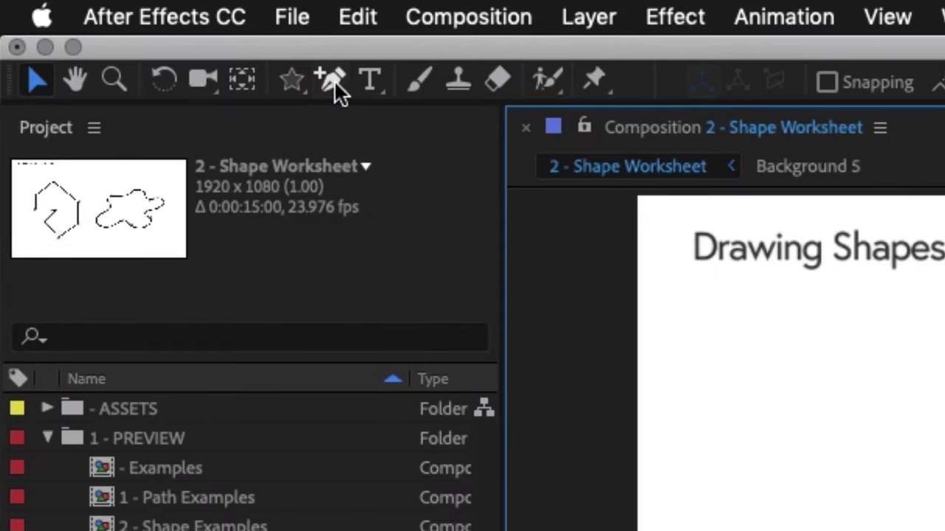
# Step: Delete the hexagon's inner notch vertex and upper-left vertex, then deselect the shape
pyautogui.click(104, 25)
pyautogui.click(455, 150)
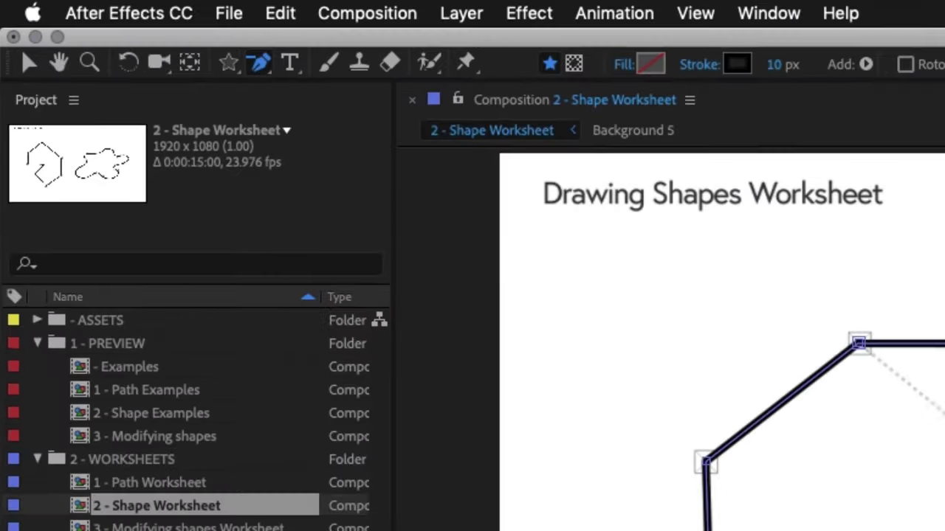
pyautogui.click(355, 237)
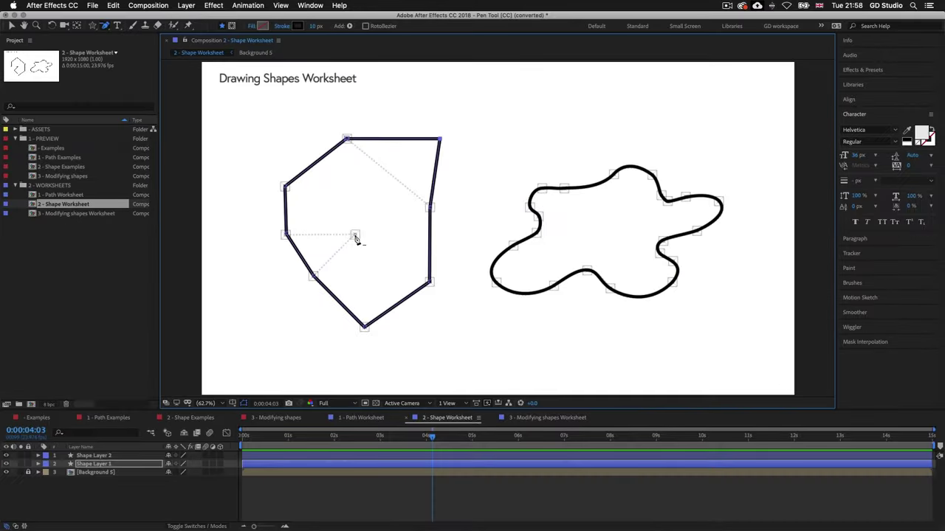
pyautogui.click(285, 187)
pyautogui.press('v')
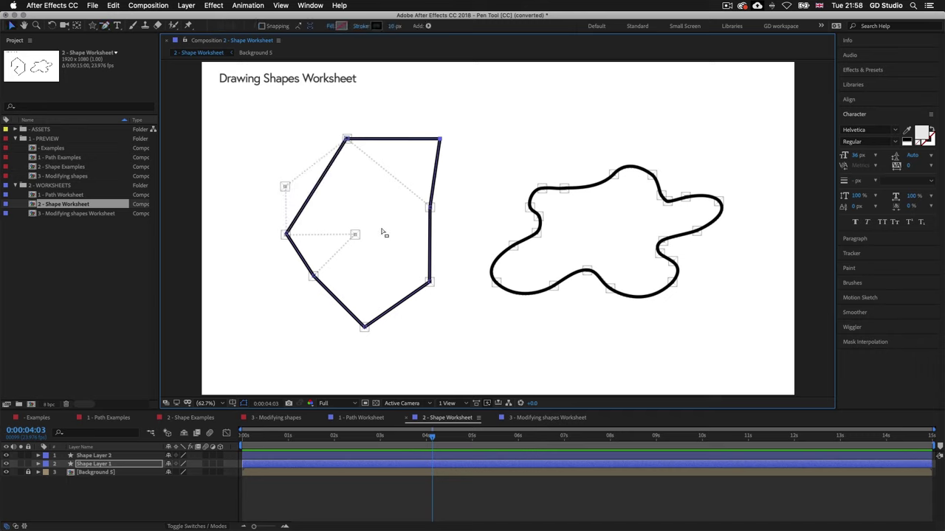
pyautogui.click(495, 103)
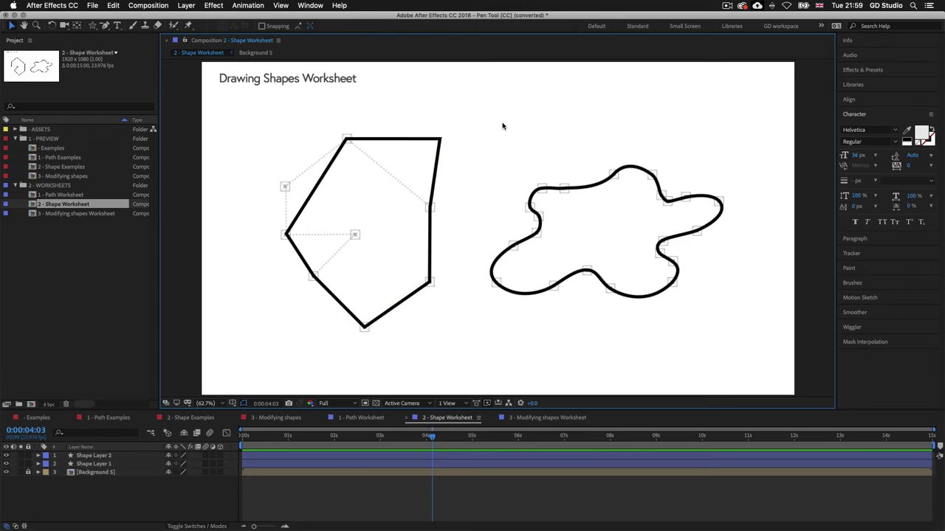